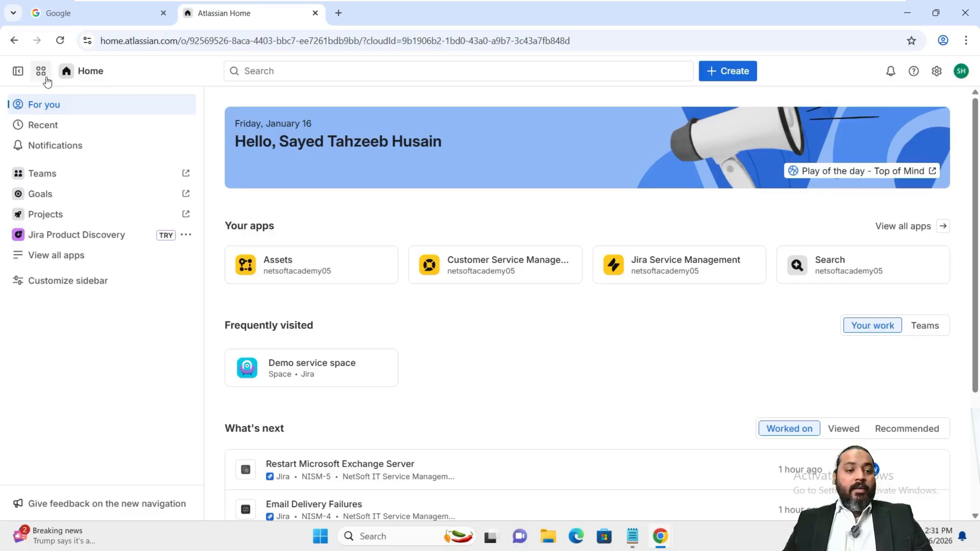
Switch to Jira Service Management and open Space settings for the NetSoft IT Service Management space
{"action": "left_click", "coordinate": [41, 72]}
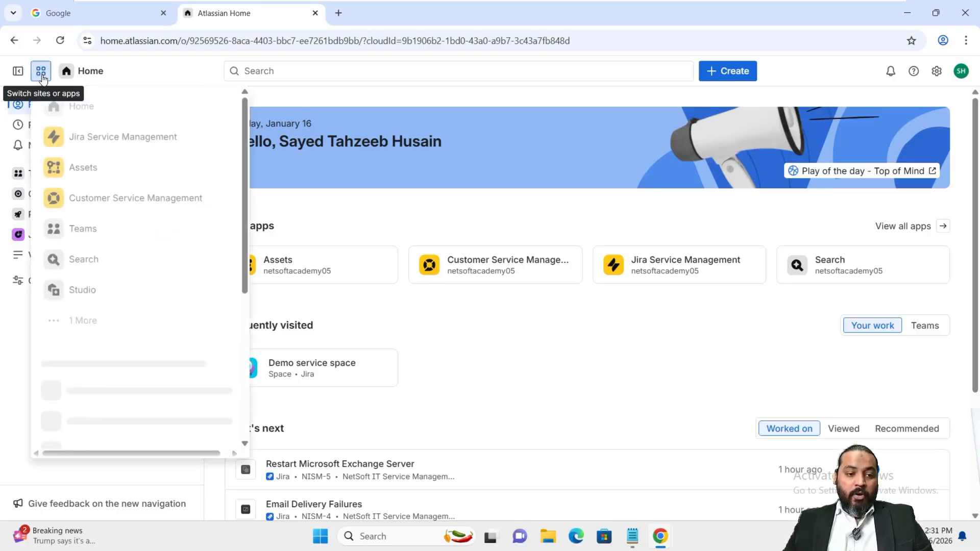
{"action": "left_click", "coordinate": [81, 138]}
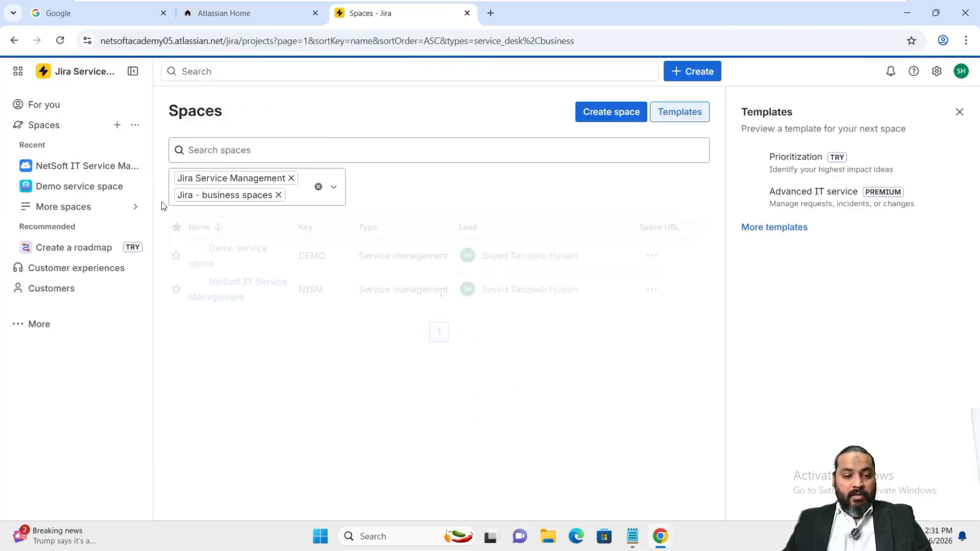
{"action": "left_click", "coordinate": [651, 290]}
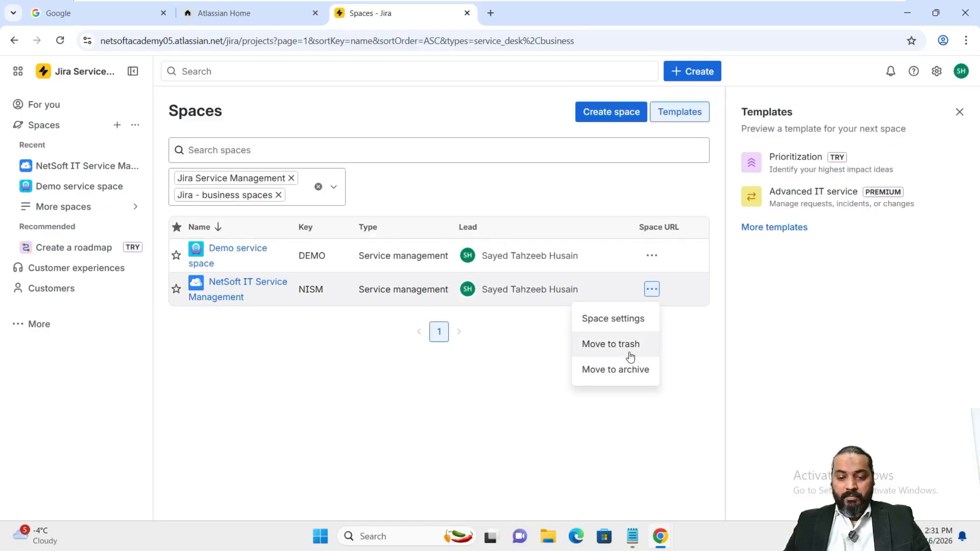
{"action": "left_click", "coordinate": [610, 324]}
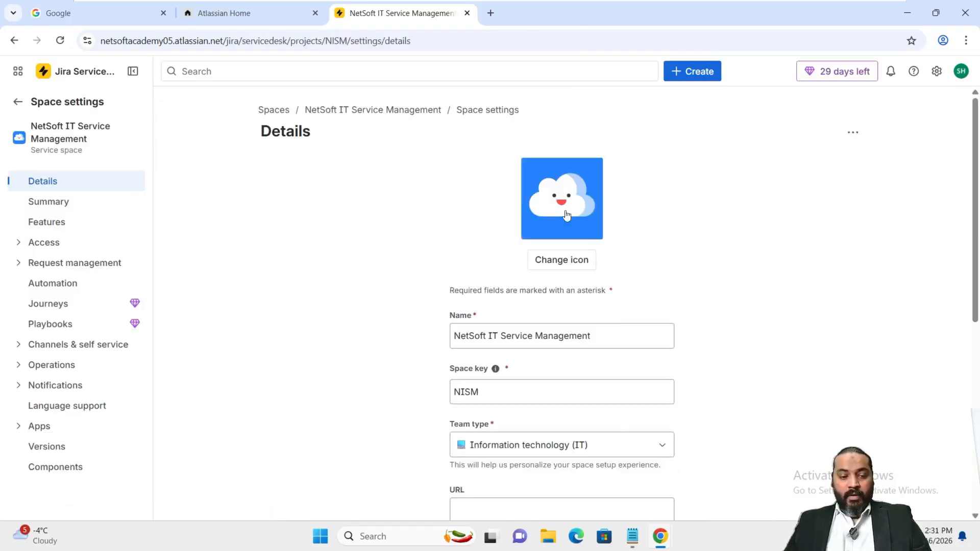
Turn on Change management in the NetSoft space's Features settings
{"action": "left_click", "coordinate": [54, 228]}
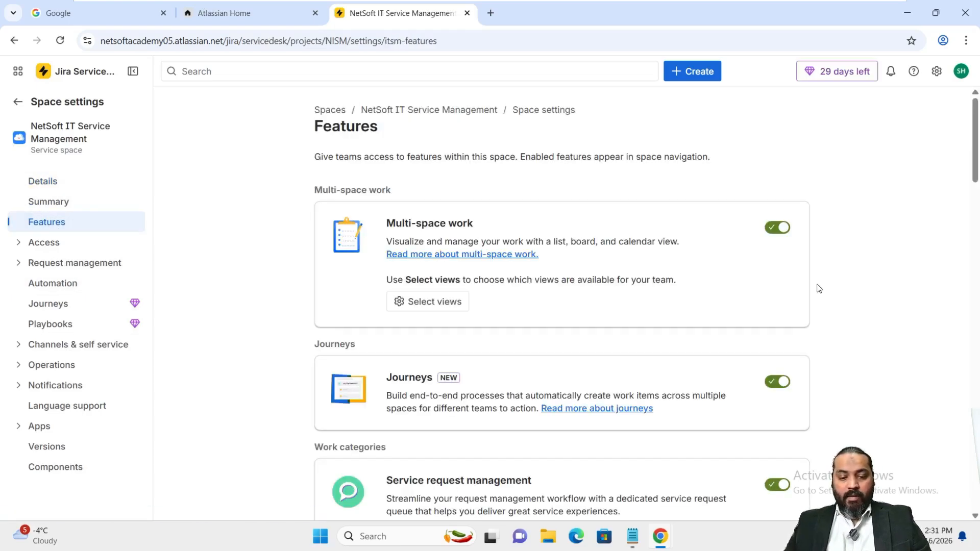
{"action": "scroll", "coordinate": [716, 328], "scroll_direction": "down", "scroll_amount": 3}
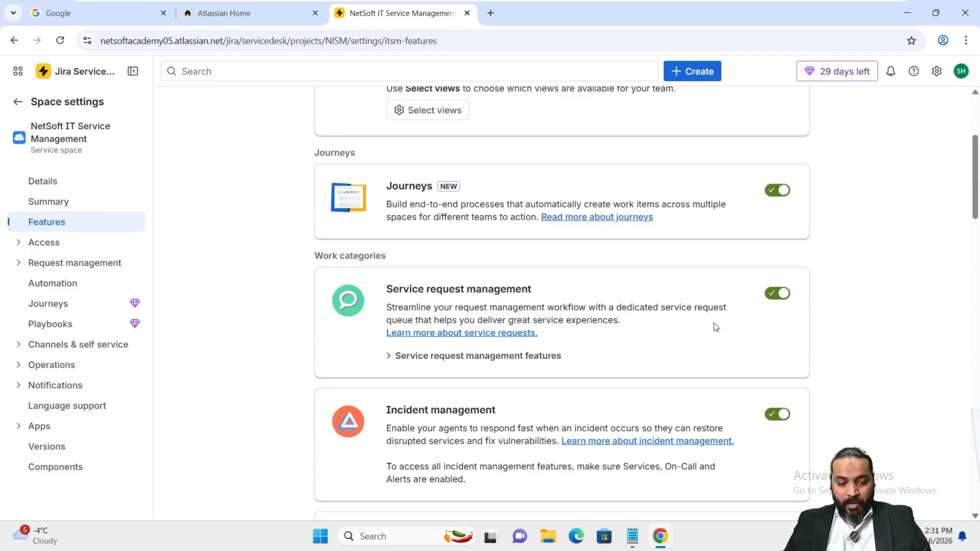
{"action": "scroll", "coordinate": [565, 264], "scroll_direction": "up", "scroll_amount": 3}
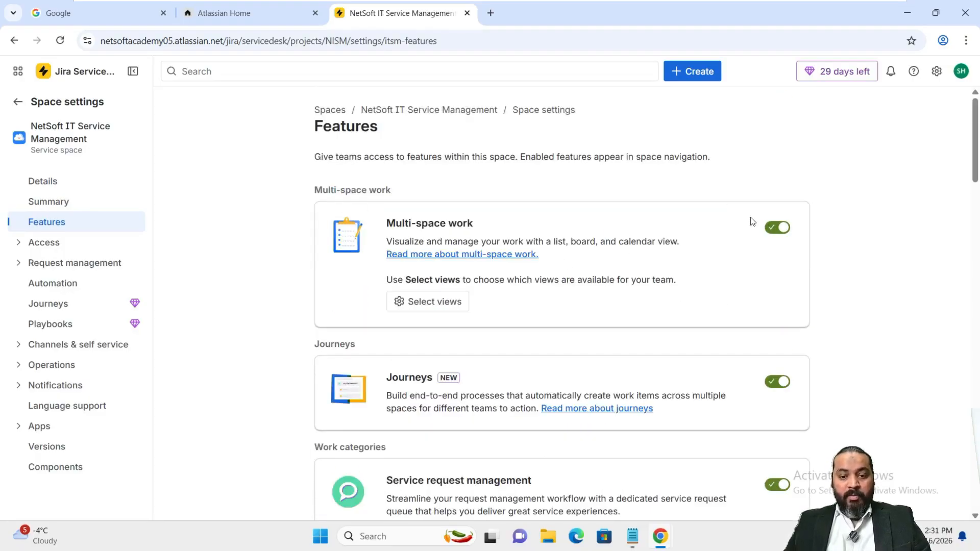
{"action": "scroll", "coordinate": [788, 225], "scroll_direction": "down", "scroll_amount": 6}
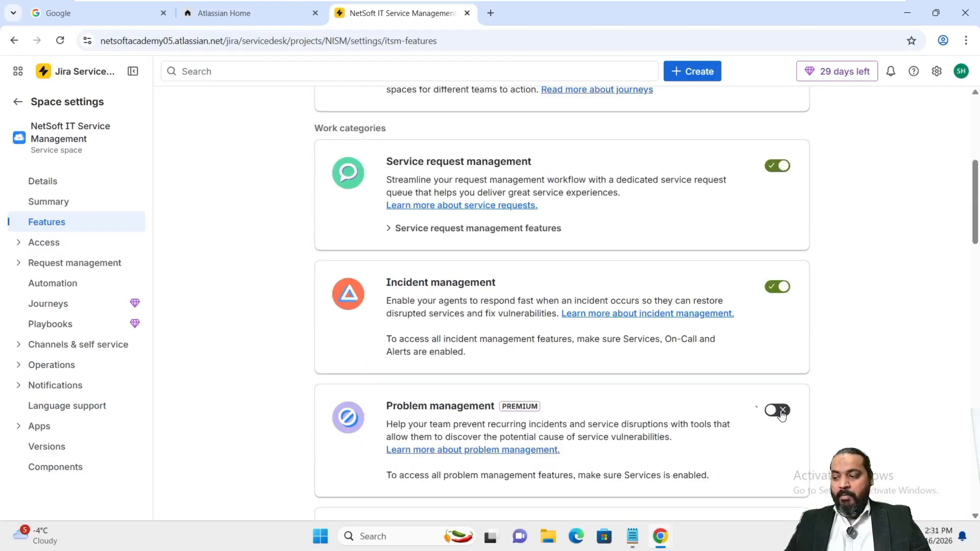
{"action": "scroll", "coordinate": [763, 347], "scroll_direction": "down", "scroll_amount": 3}
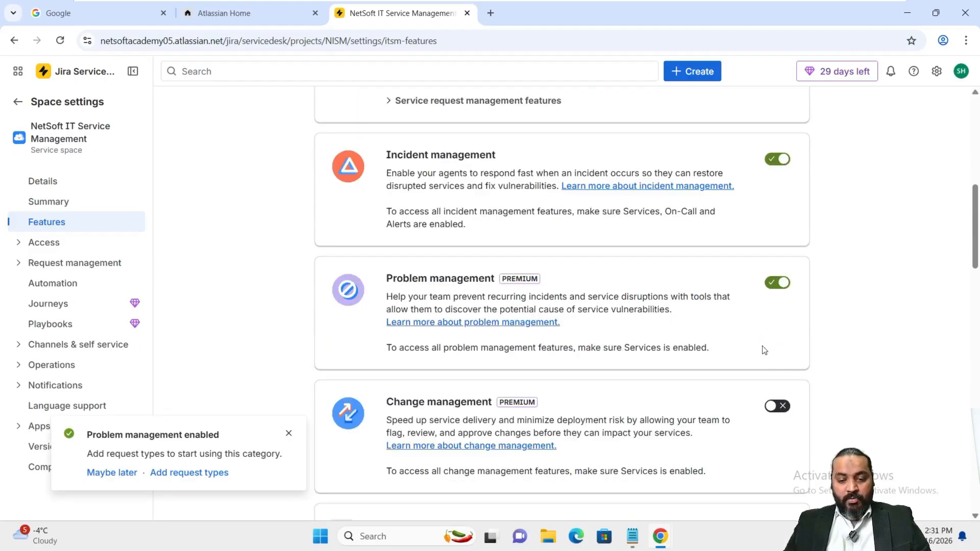
{"action": "left_click", "coordinate": [783, 408]}
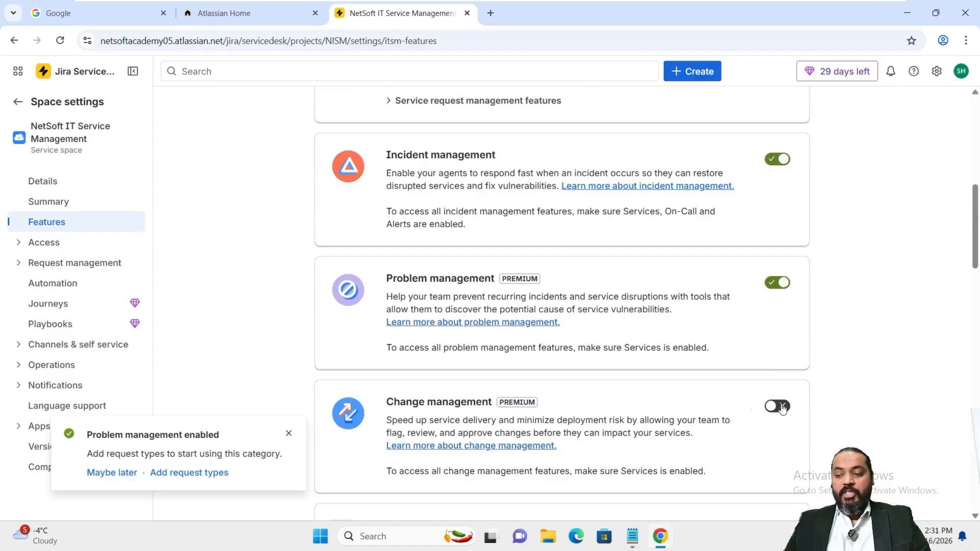
Dismiss the Change management and Problem management enabled notifications
{"action": "scroll", "coordinate": [827, 360], "scroll_direction": "down", "scroll_amount": 3}
{"action": "scroll", "coordinate": [828, 361], "scroll_direction": "down", "scroll_amount": 10}
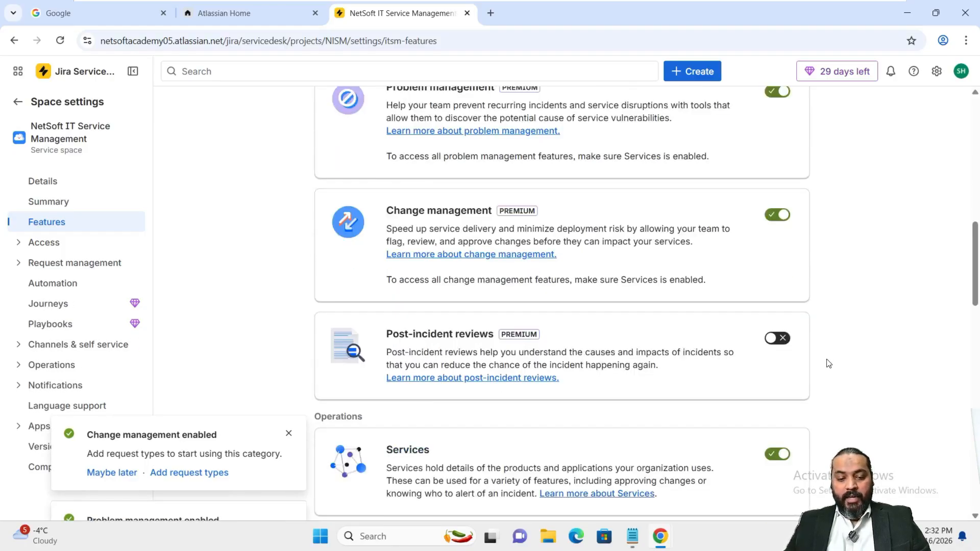
{"action": "scroll", "coordinate": [829, 364], "scroll_direction": "down", "scroll_amount": 9}
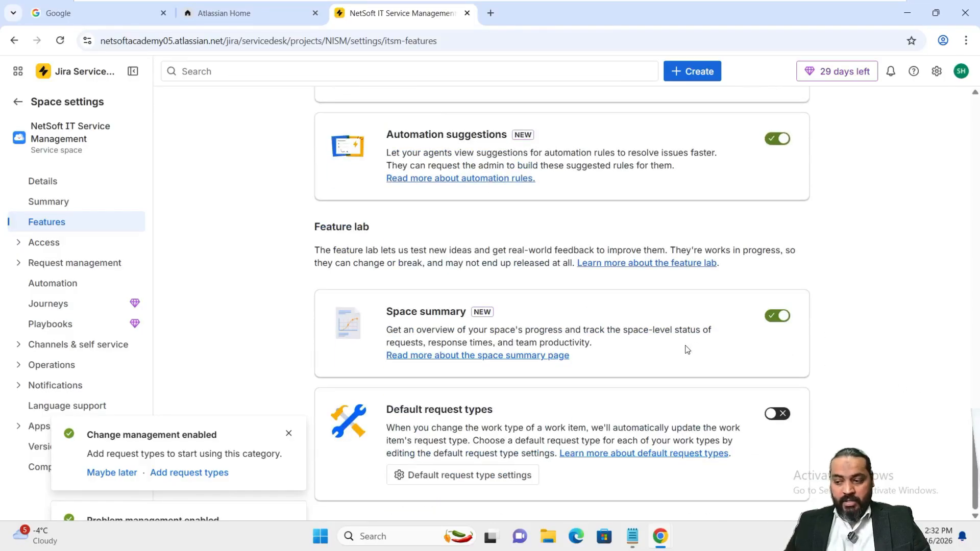
{"action": "scroll", "coordinate": [724, 359], "scroll_direction": "up", "scroll_amount": 7}
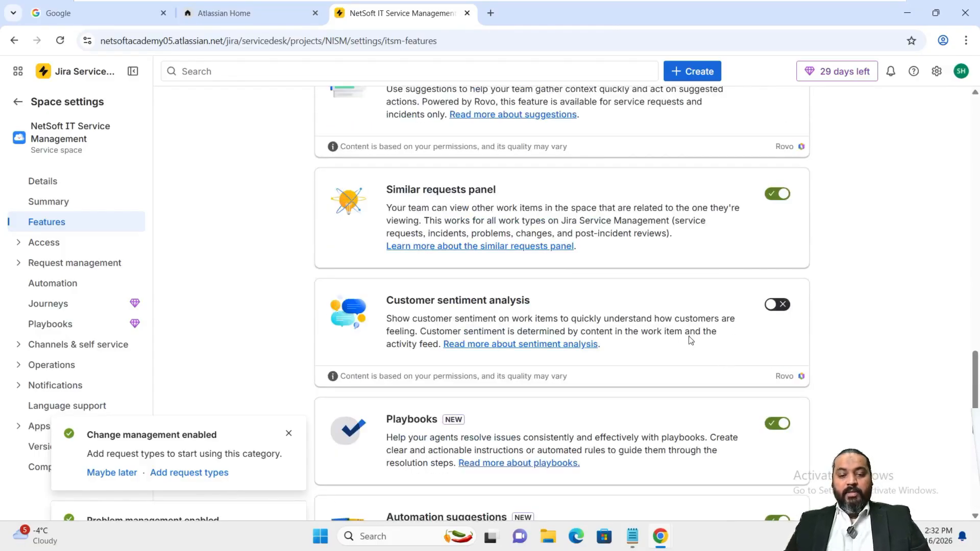
{"action": "left_click", "coordinate": [289, 434]}
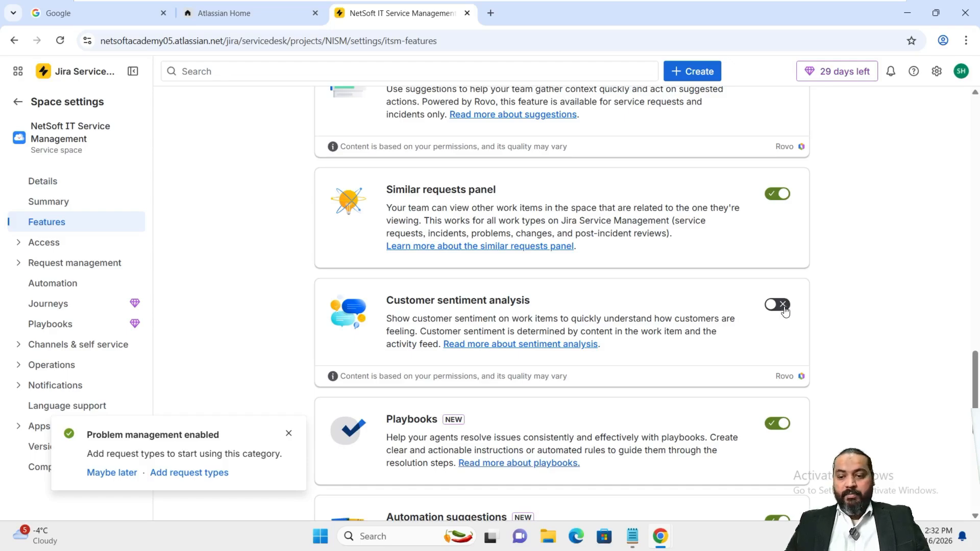
{"action": "left_click", "coordinate": [288, 434]}
{"action": "scroll", "coordinate": [290, 437], "scroll_direction": "up", "scroll_amount": 9}
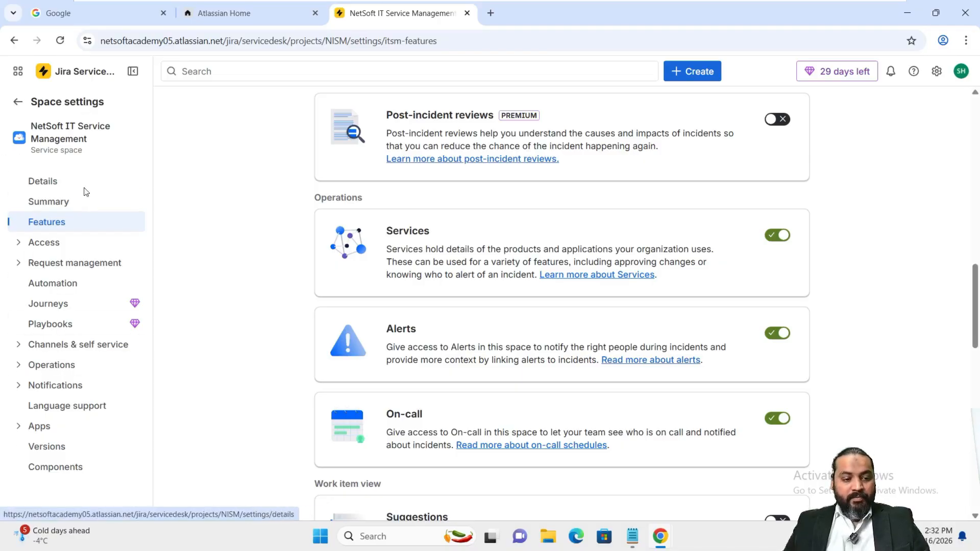
Go to Work item types under Request management and choose Edit work types for the NISM scheme
{"action": "left_click", "coordinate": [18, 271]}
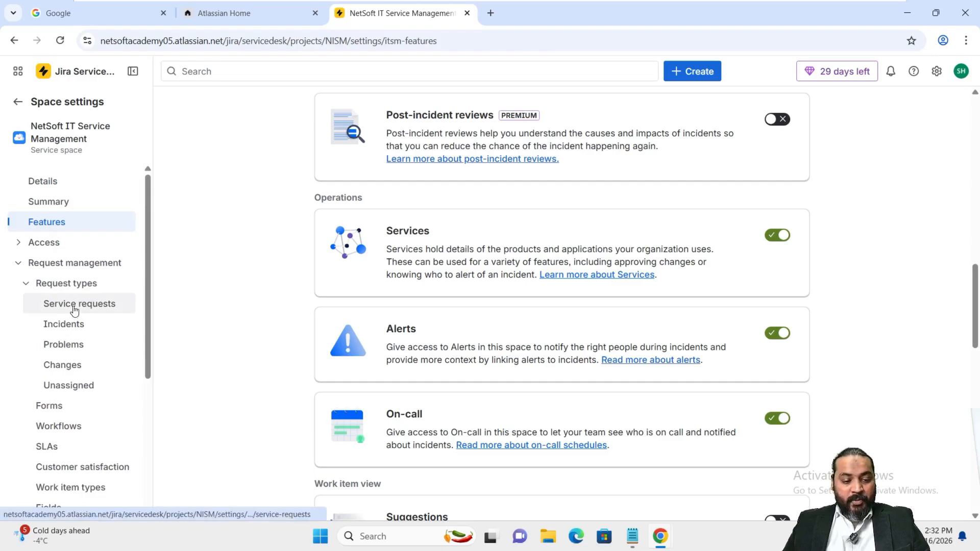
{"action": "scroll", "coordinate": [72, 307], "scroll_direction": "down", "scroll_amount": 1}
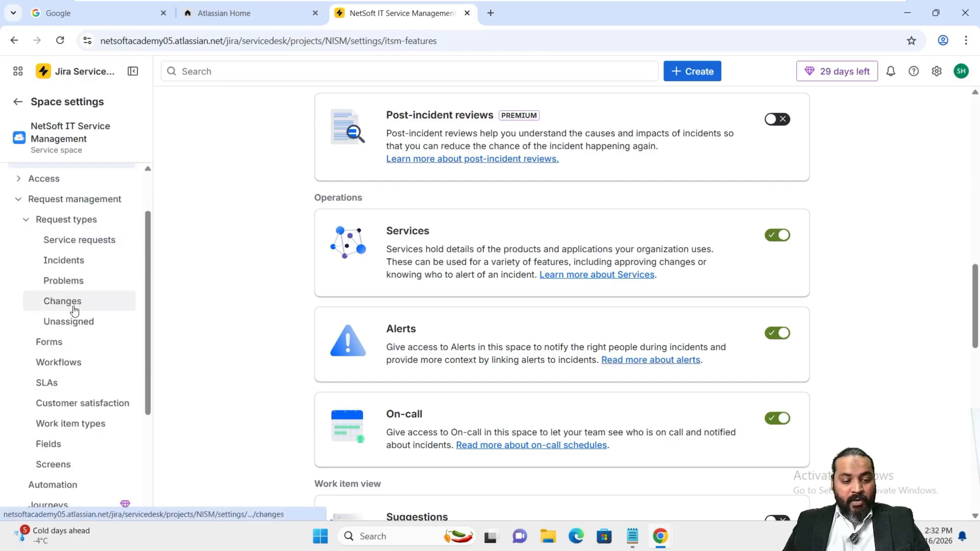
{"action": "left_click", "coordinate": [65, 425]}
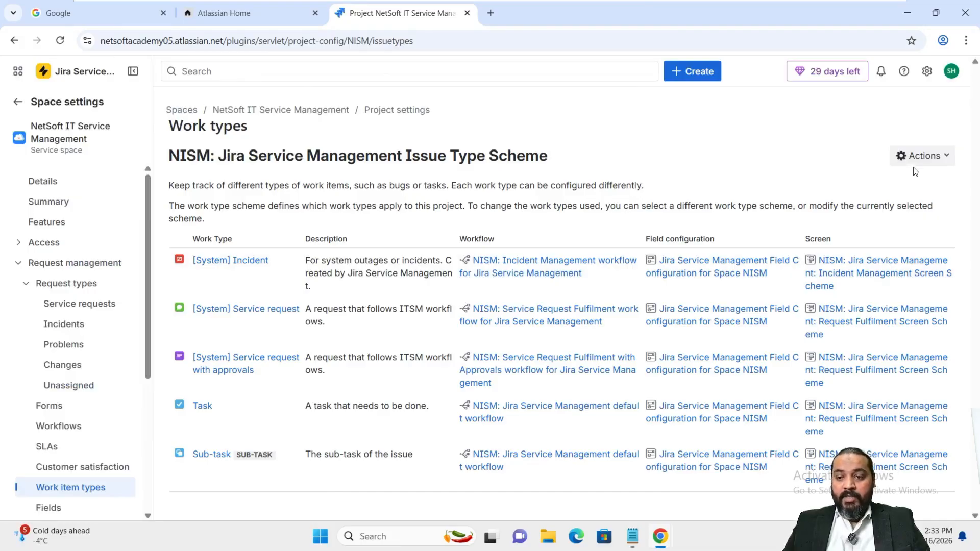
{"action": "left_click", "coordinate": [931, 164]}
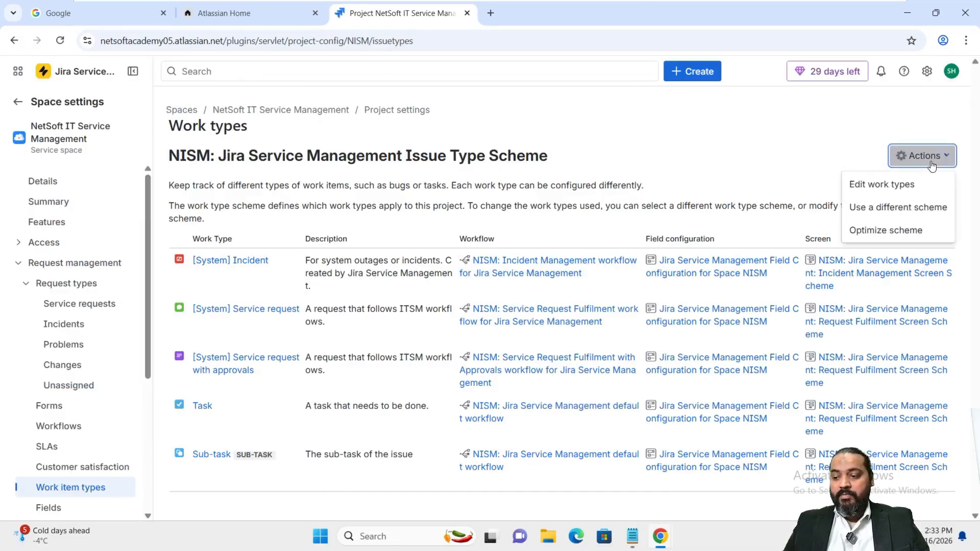
{"action": "left_click", "coordinate": [839, 155]}
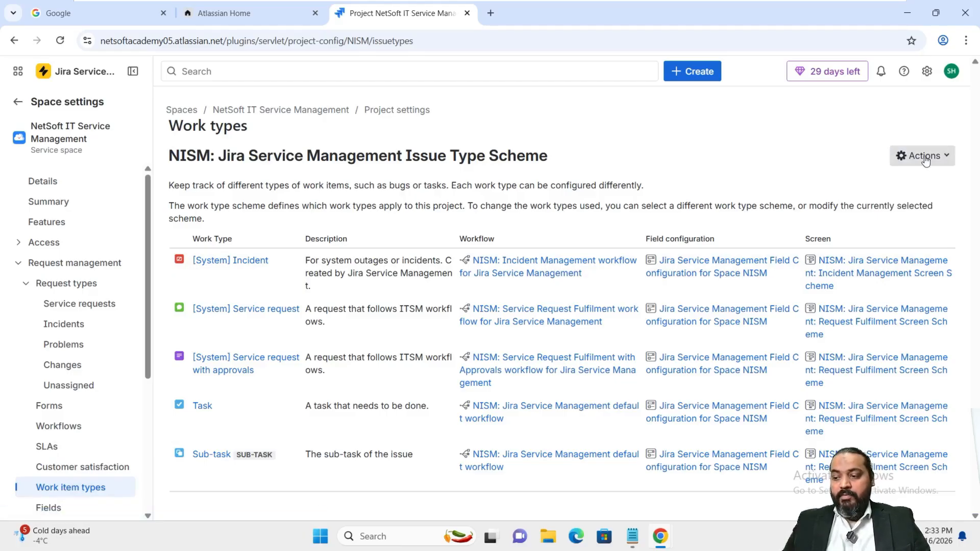
{"action": "left_click", "coordinate": [941, 159]}
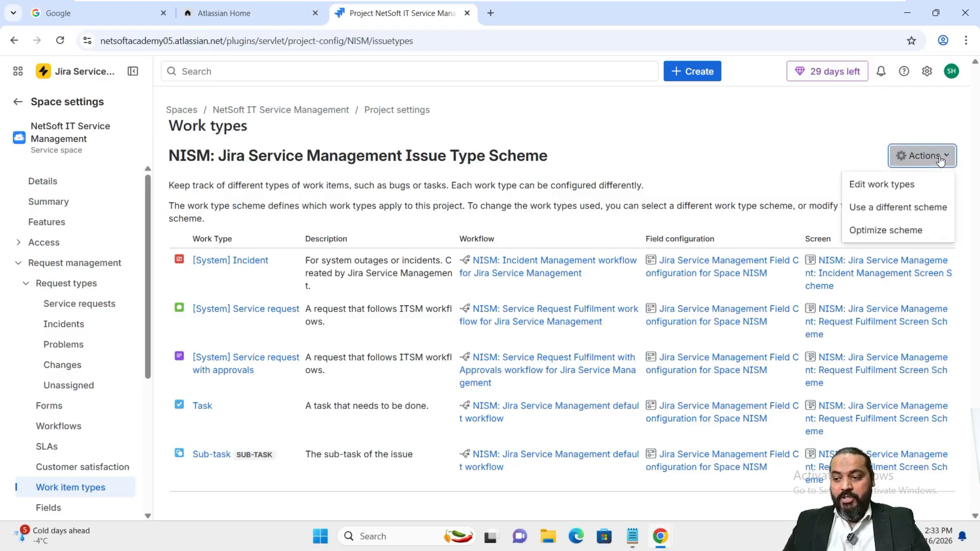
{"action": "left_click", "coordinate": [921, 185]}
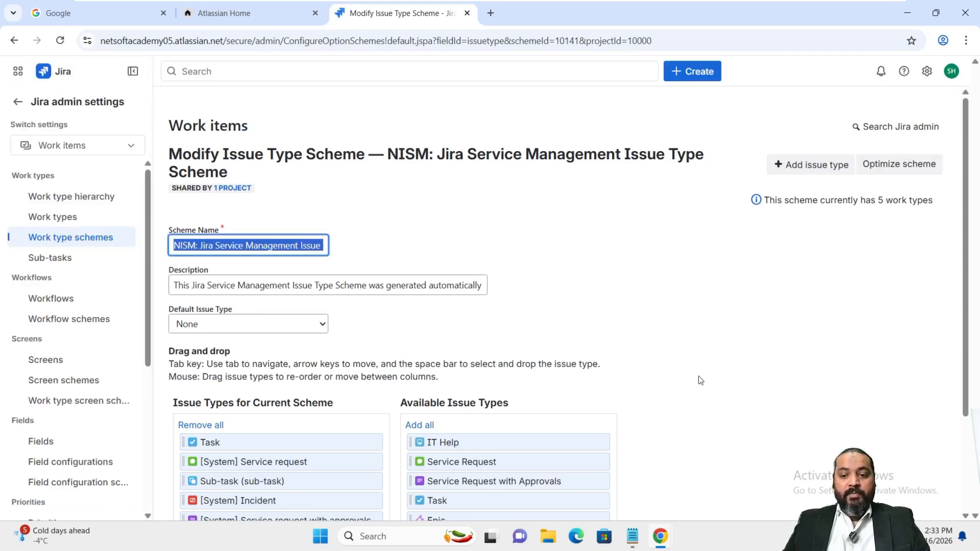
Add a 'Problem' issue type described as 'Root cause analysis' and save the NISM scheme
{"action": "left_click", "coordinate": [797, 172]}
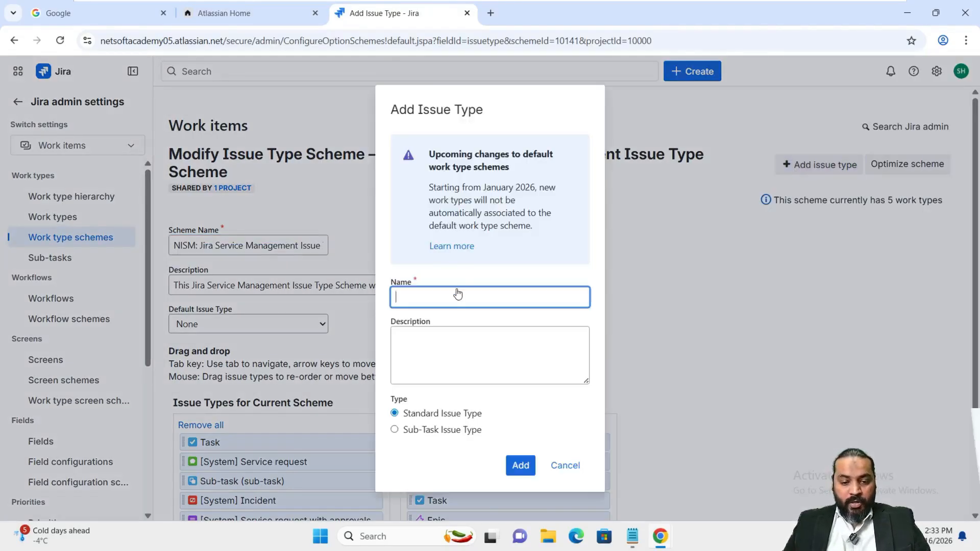
{"action": "type", "text": "Problem"}
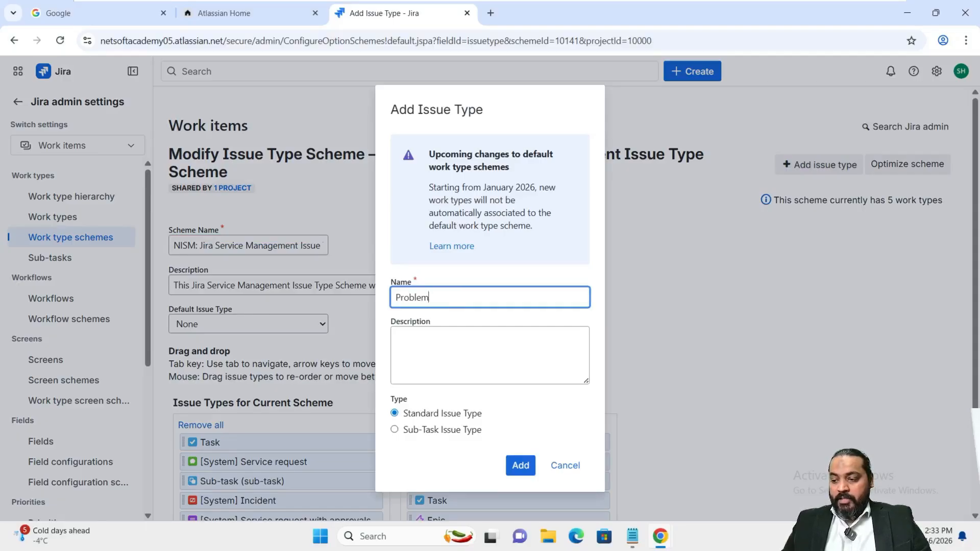
{"action": "left_click", "coordinate": [486, 349]}
{"action": "type", "text": "root cause analysis"}
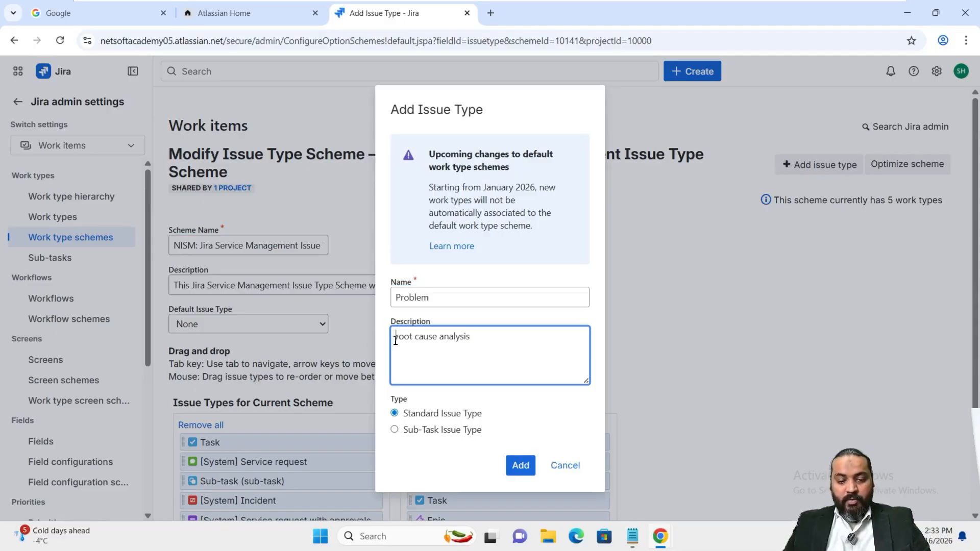
{"action": "left_click", "coordinate": [398, 339]}
{"action": "key", "text": "Delete"}
{"action": "type", "text": "R"}
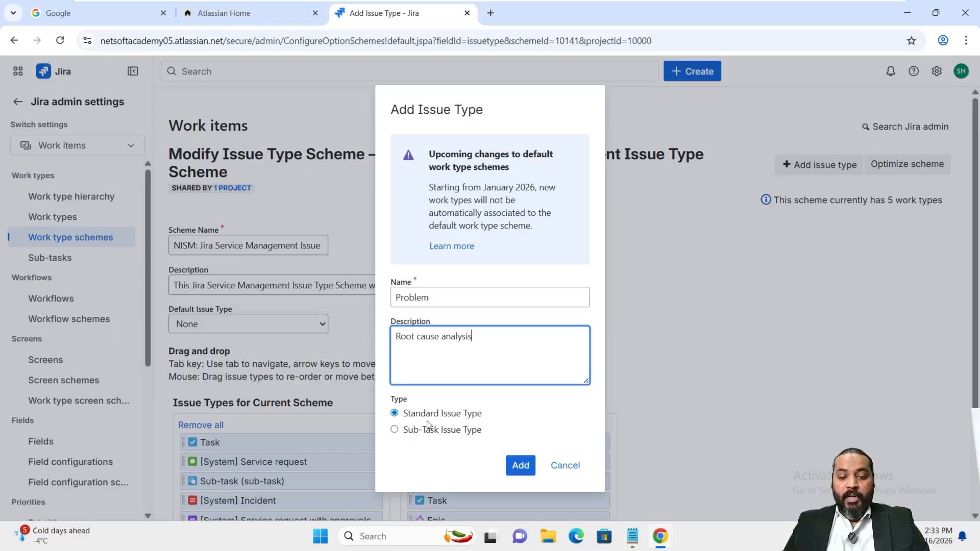
{"action": "left_click", "coordinate": [516, 468]}
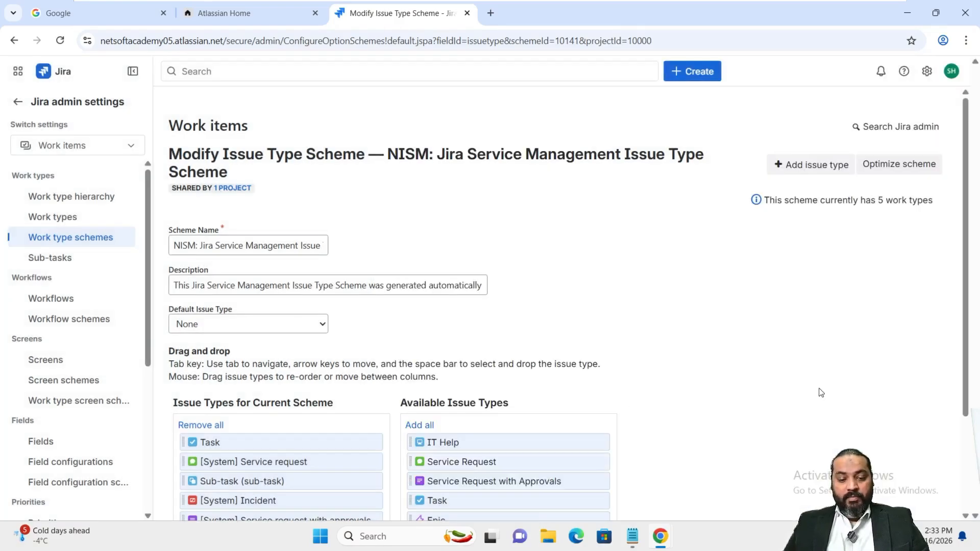
{"action": "scroll", "coordinate": [820, 394], "scroll_direction": "down", "scroll_amount": 3}
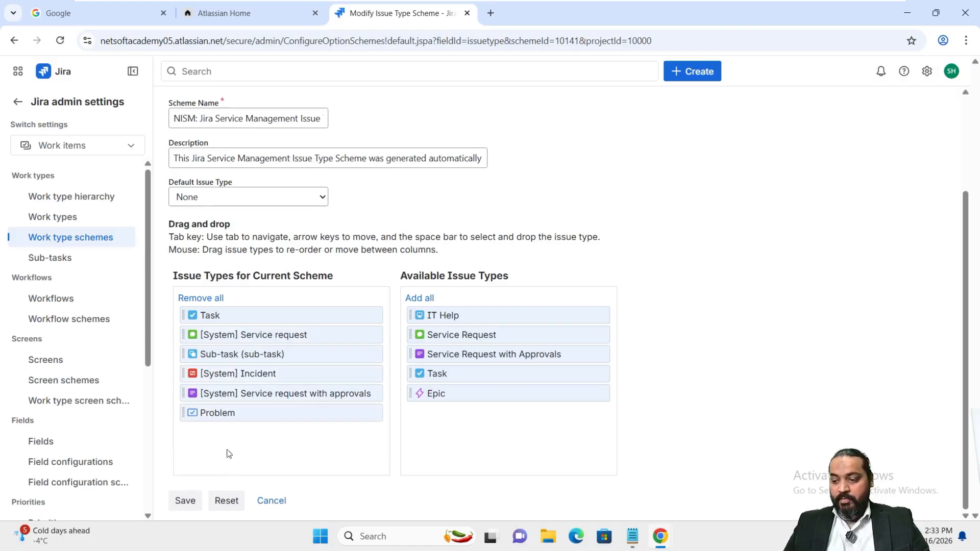
{"action": "left_click", "coordinate": [184, 502]}
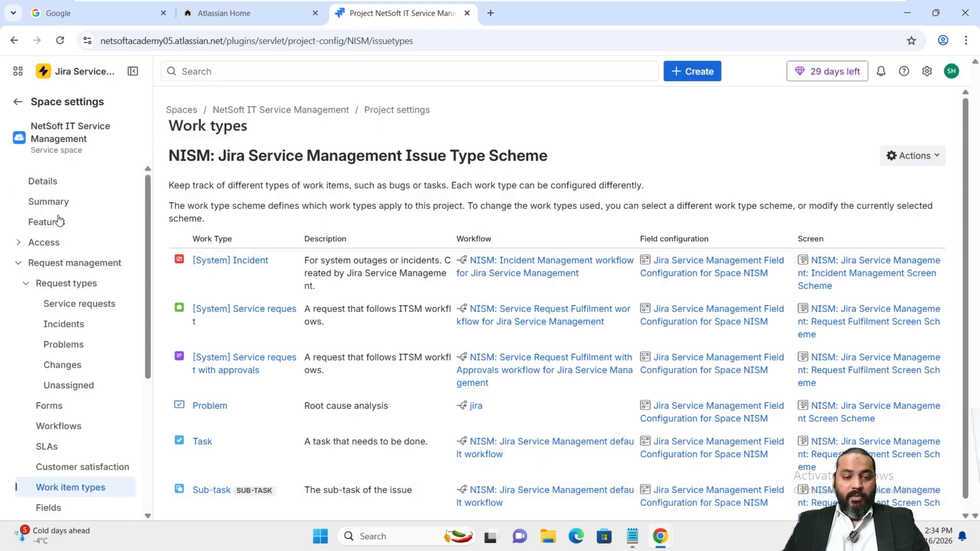
Open the NetSoft space's empty Problems request types page from the Request types sidebar section
{"action": "scroll", "coordinate": [125, 418], "scroll_direction": "down", "scroll_amount": 3}
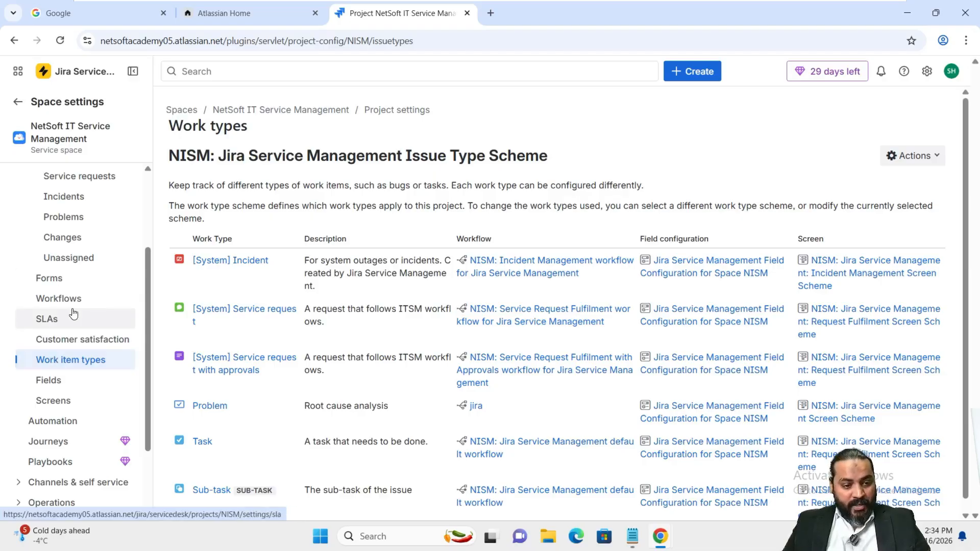
{"action": "scroll", "coordinate": [69, 326], "scroll_direction": "up", "scroll_amount": 3}
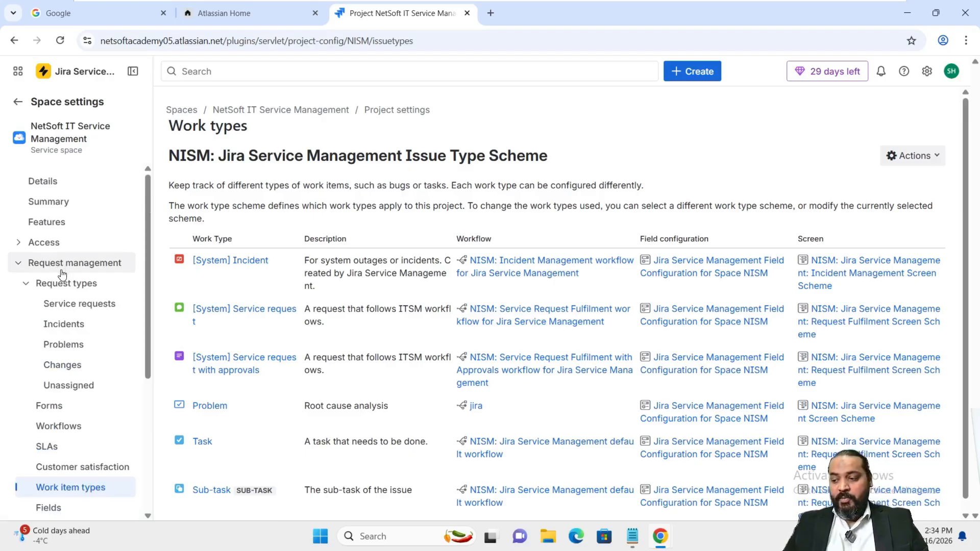
{"action": "left_click", "coordinate": [26, 283]}
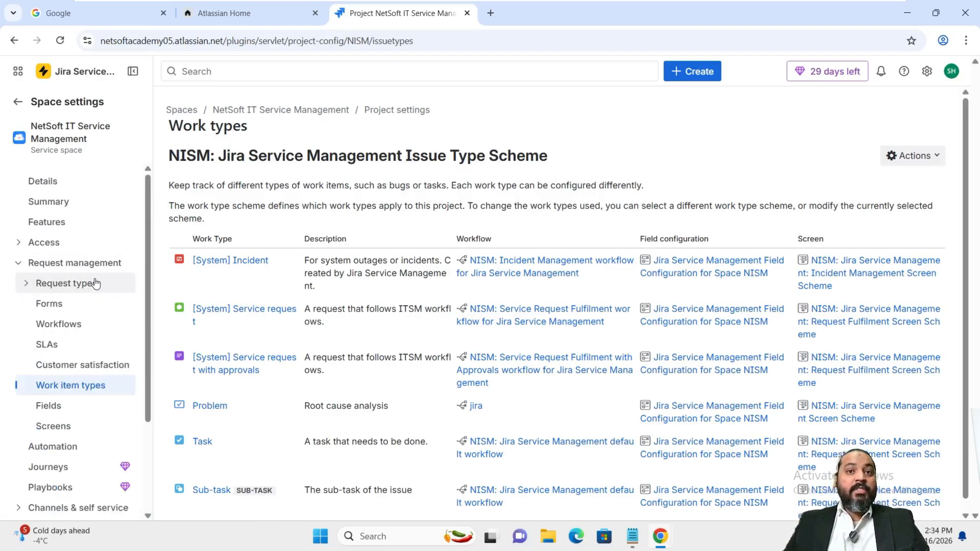
{"action": "left_click", "coordinate": [26, 284]}
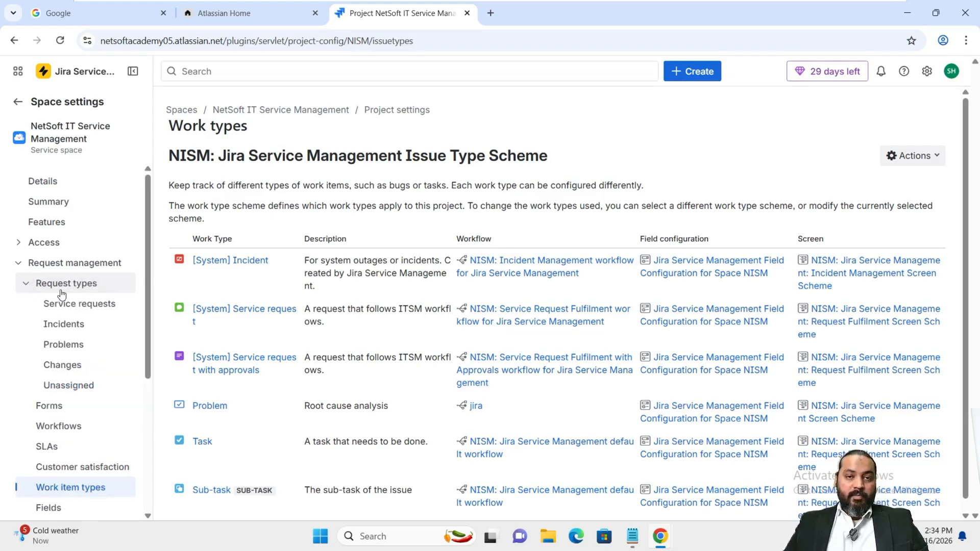
{"action": "left_click", "coordinate": [62, 345]}
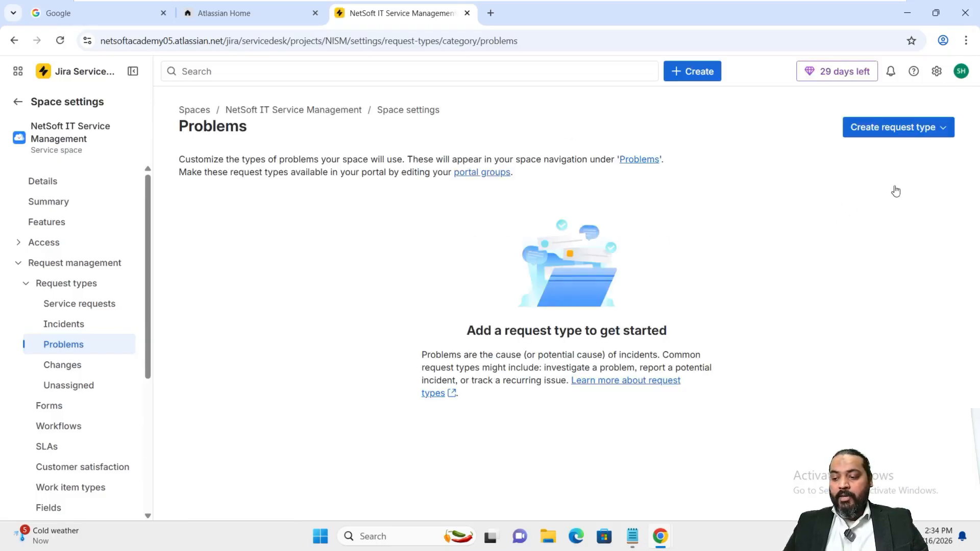
Create a Problems request type from the IT template 'Investigate a problem'
{"action": "left_click", "coordinate": [932, 130]}
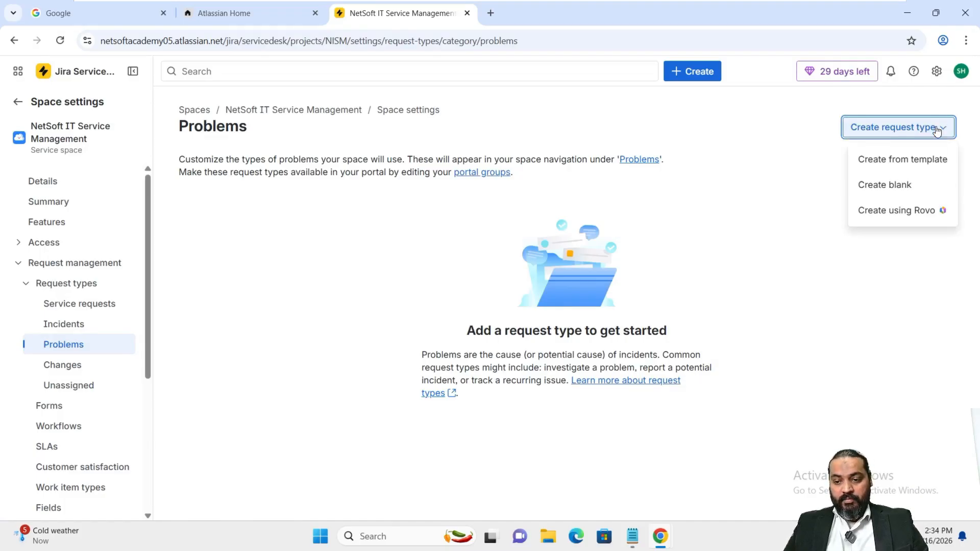
{"action": "left_click", "coordinate": [929, 162]}
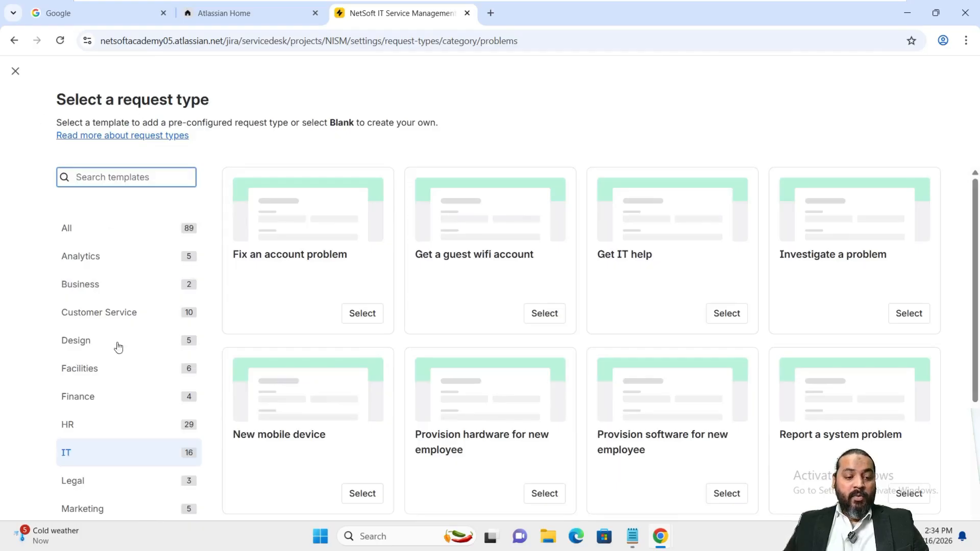
{"action": "left_click", "coordinate": [74, 461]}
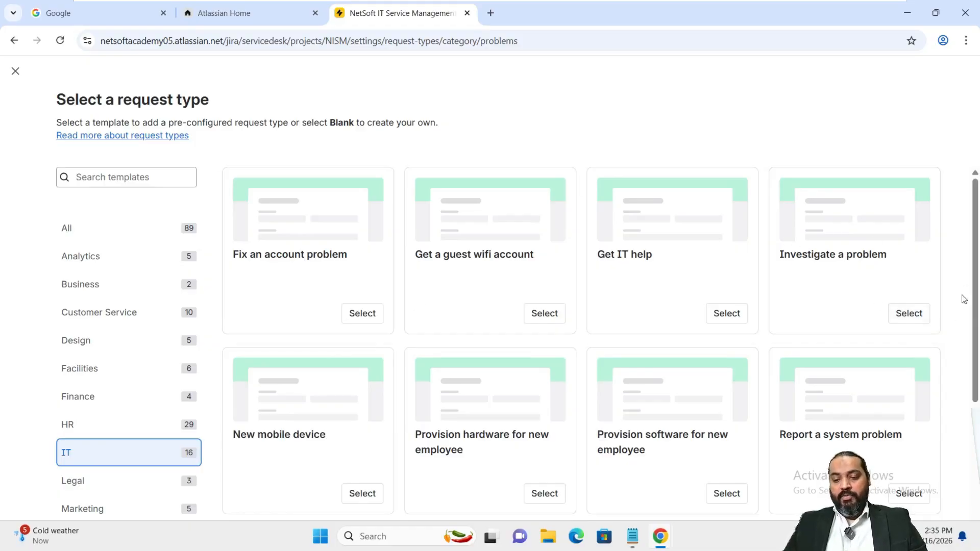
{"action": "left_click", "coordinate": [910, 313]}
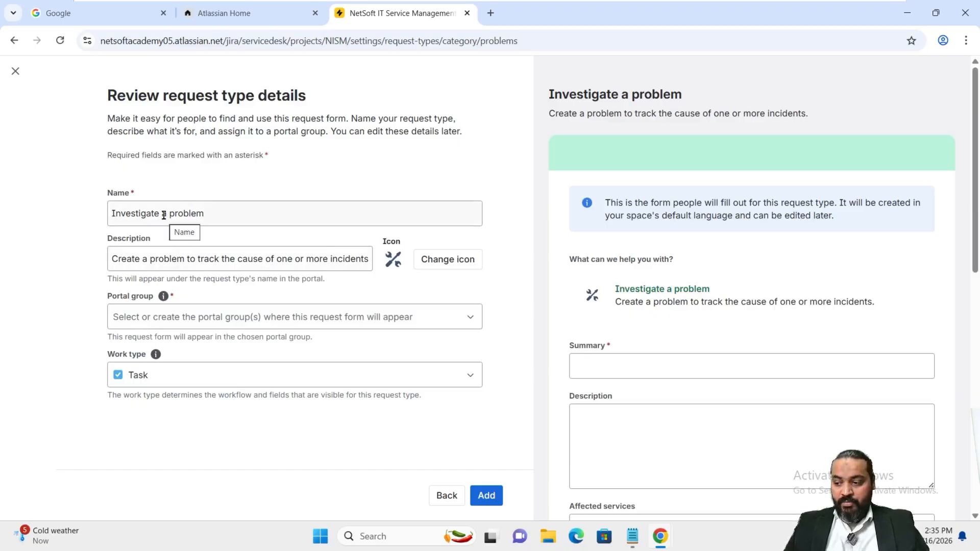
Put 'Investigate a problem' in portal group Common Requests with work type Problem, and add it
{"action": "left_click", "coordinate": [235, 323]}
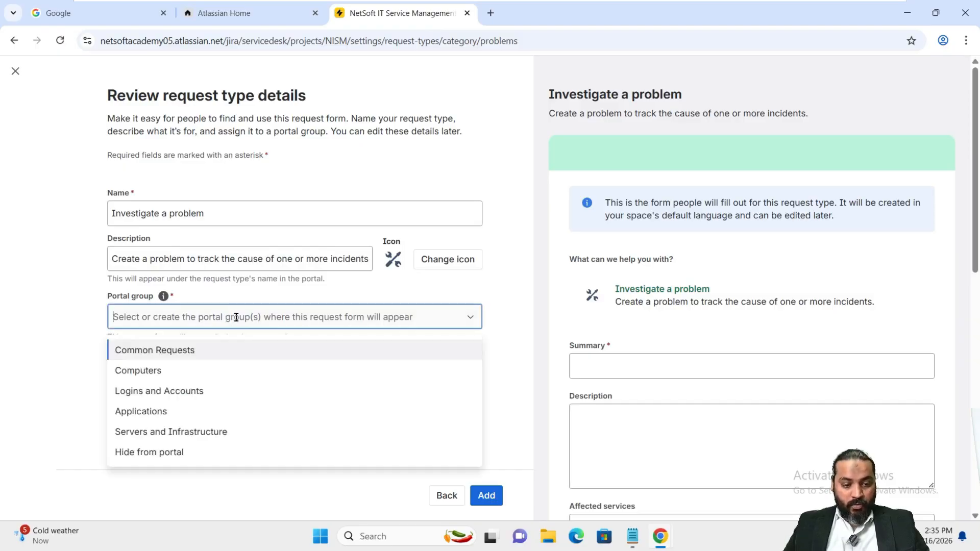
{"action": "left_click", "coordinate": [173, 357]}
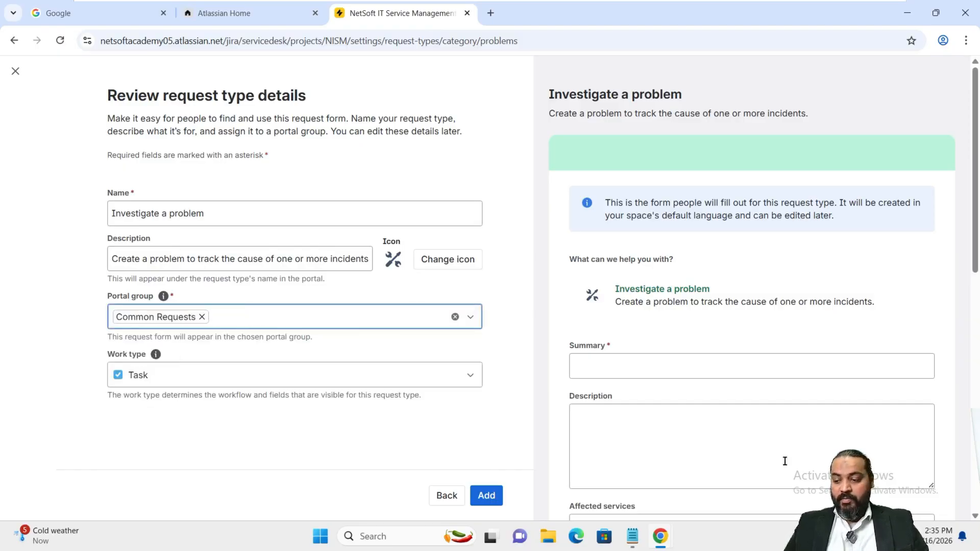
{"action": "left_click", "coordinate": [227, 382]}
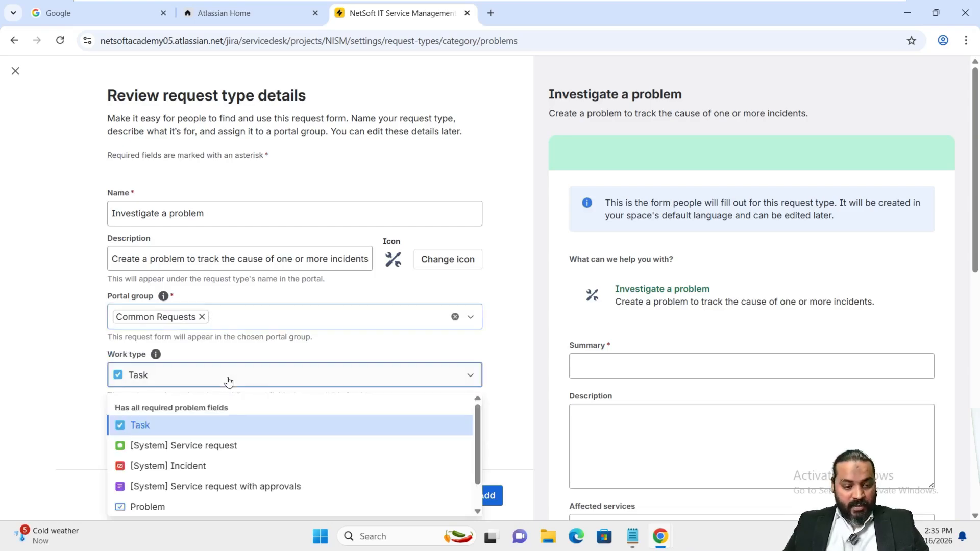
{"action": "left_click", "coordinate": [170, 510]}
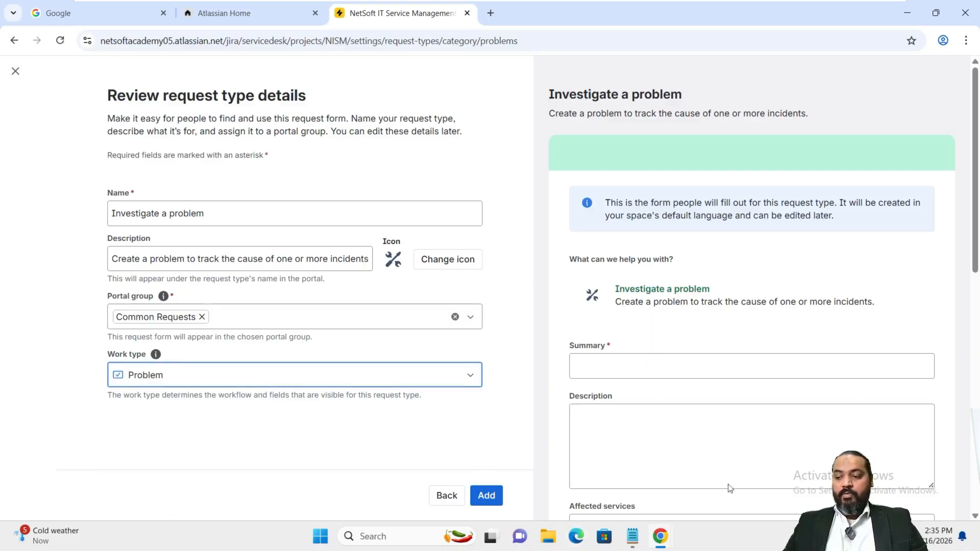
{"action": "left_click", "coordinate": [498, 501]}
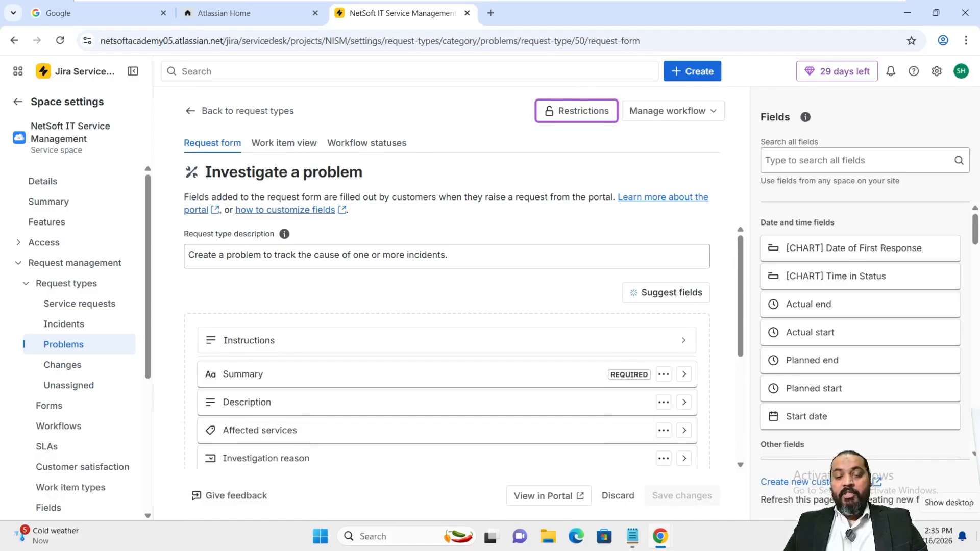
Close the space settings tab and launch the Jira Service Management Help Center as the customer
{"action": "left_click", "coordinate": [468, 13]}
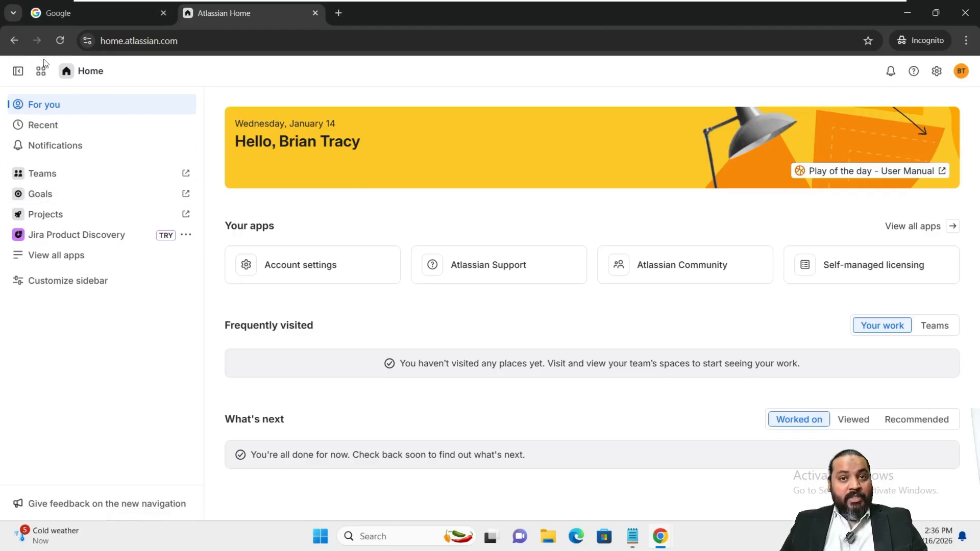
{"action": "left_click", "coordinate": [42, 74]}
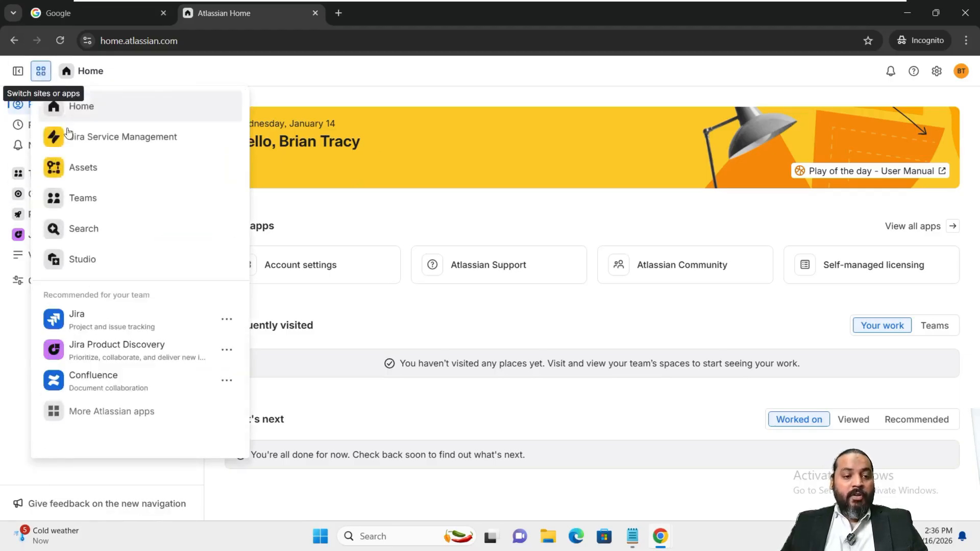
{"action": "left_click", "coordinate": [70, 136]}
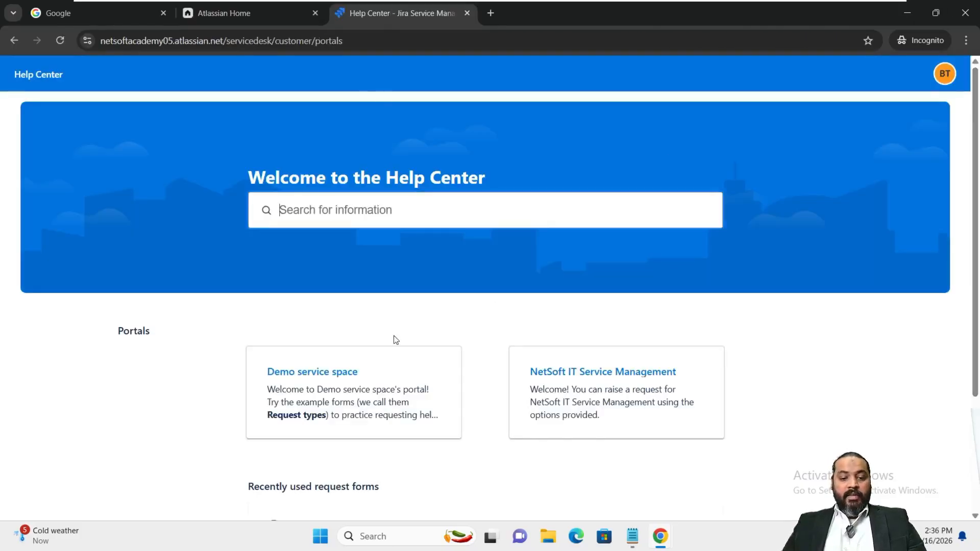
In the NetSoft IT Service Management portal, open Computers and start a Get IT help request
{"action": "left_click", "coordinate": [591, 376]}
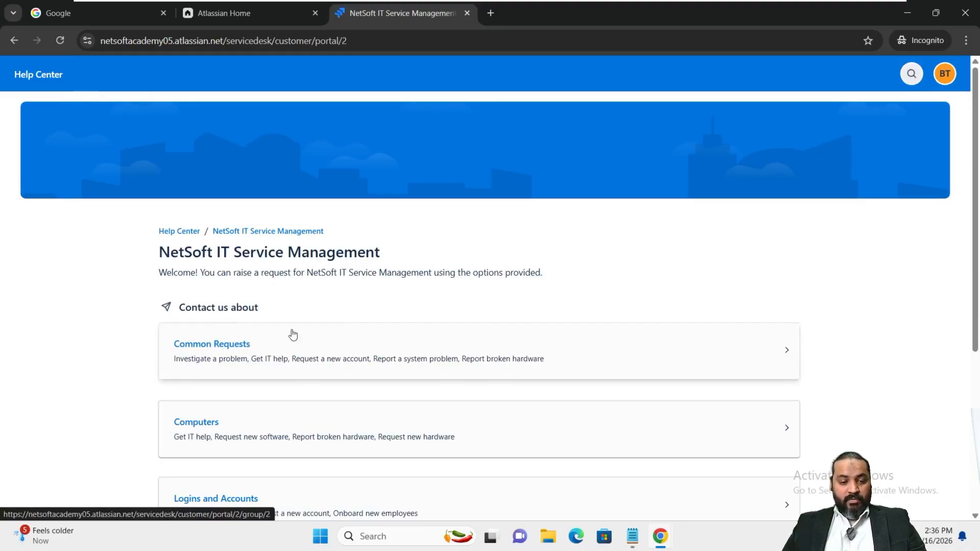
{"action": "scroll", "coordinate": [264, 310], "scroll_direction": "down", "scroll_amount": 3}
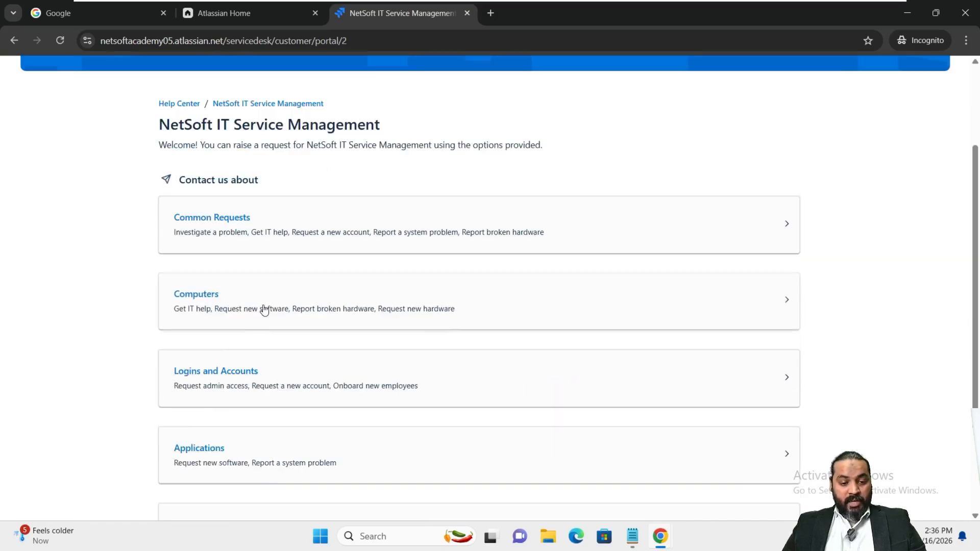
{"action": "scroll", "coordinate": [265, 309], "scroll_direction": "up", "scroll_amount": 3}
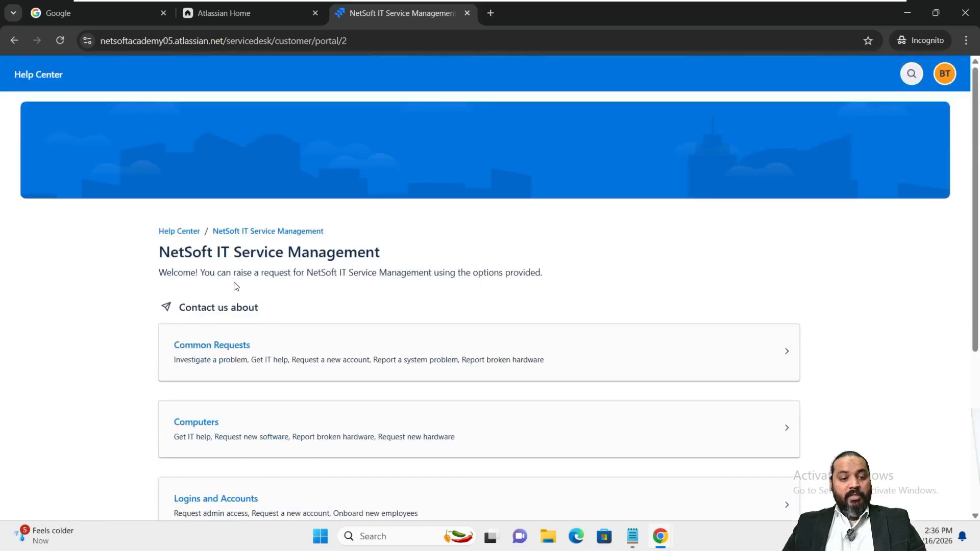
{"action": "scroll", "coordinate": [313, 295], "scroll_direction": "down", "scroll_amount": 3}
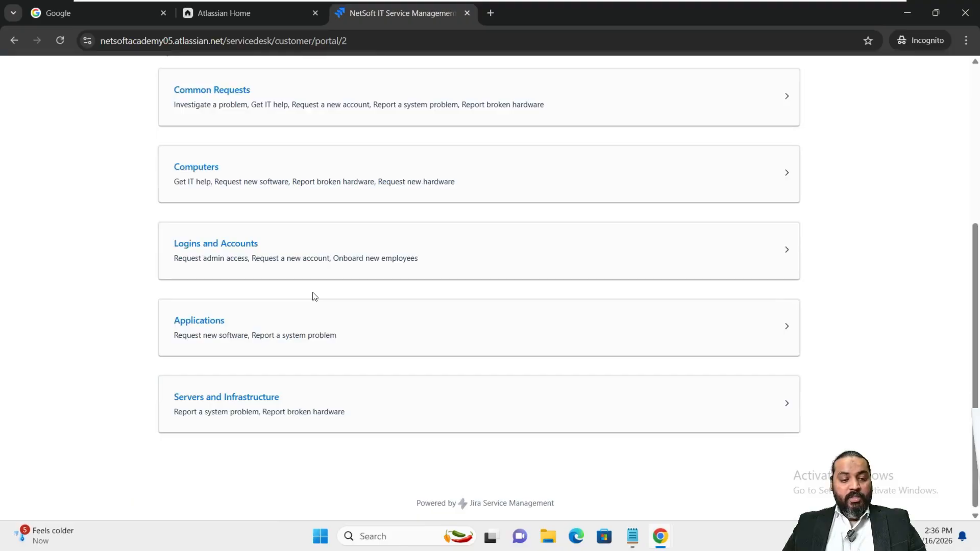
{"action": "scroll", "coordinate": [313, 295], "scroll_direction": "up", "scroll_amount": 3}
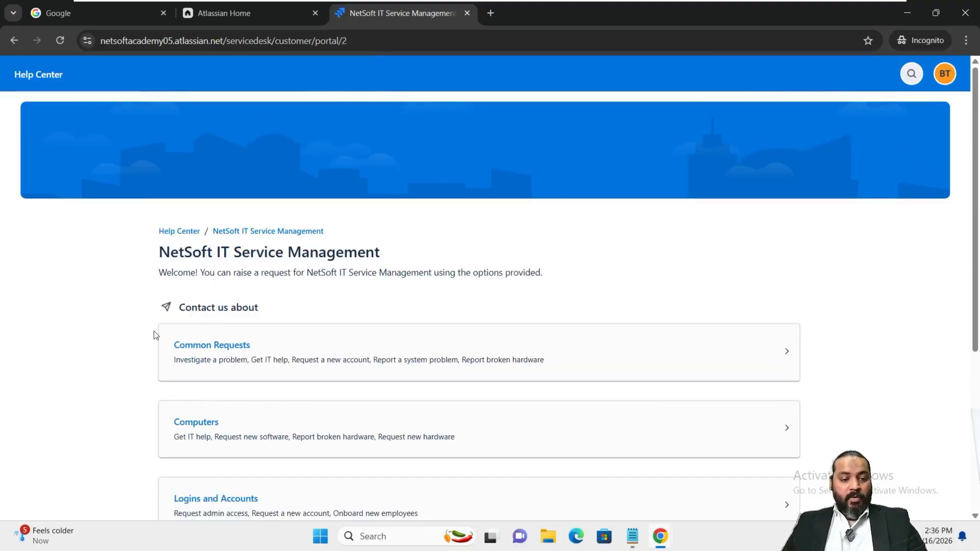
{"action": "scroll", "coordinate": [210, 363], "scroll_direction": "down", "scroll_amount": 1}
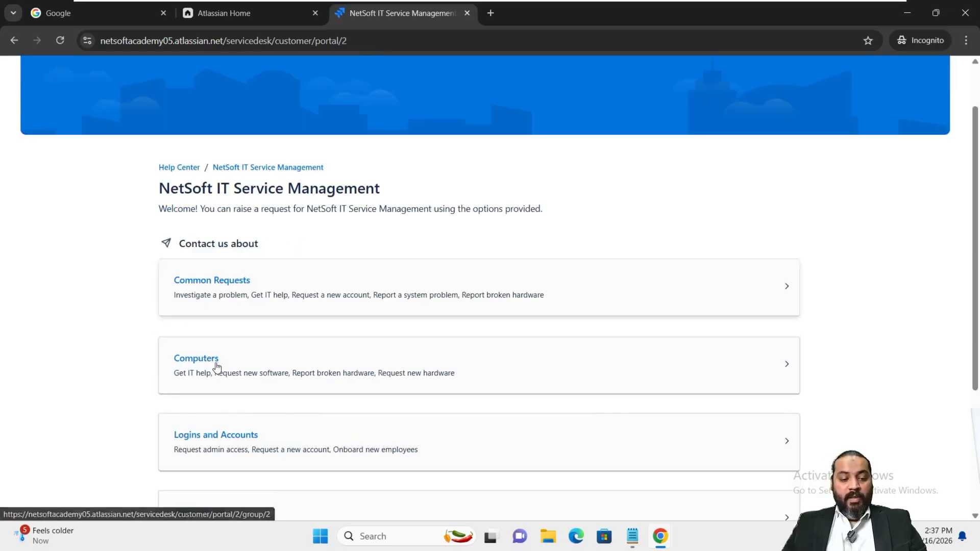
{"action": "left_click", "coordinate": [778, 363]}
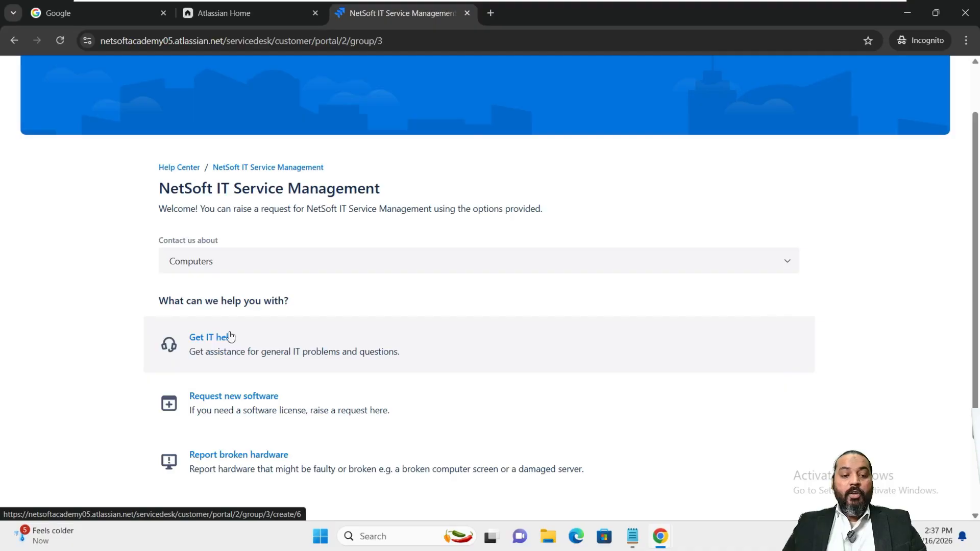
{"action": "left_click", "coordinate": [203, 343]}
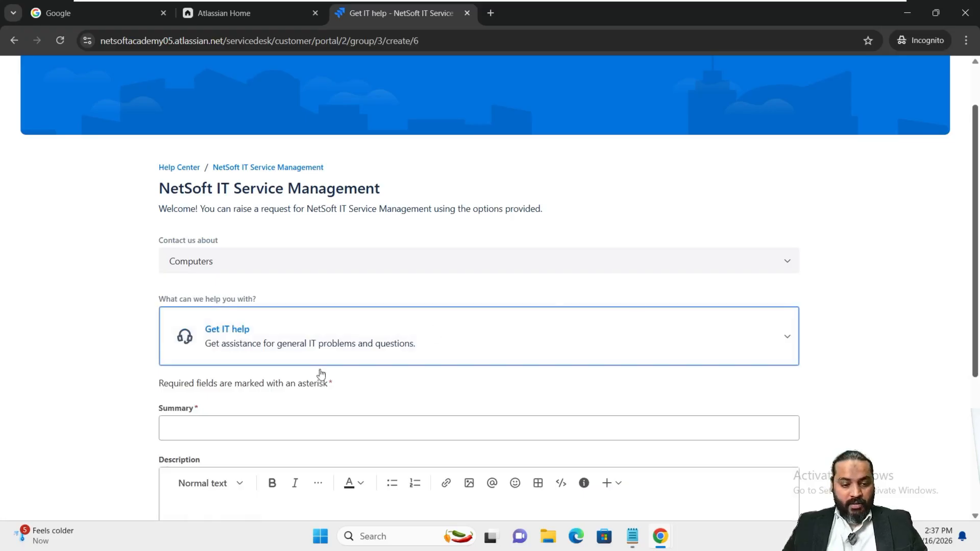
Paste the can't-access-internal-applications sentence as Summary and Description, then send the request
{"action": "left_click", "coordinate": [291, 427]}
{"action": "type", "text": "Unable to access internal applications due to network disconnection"}
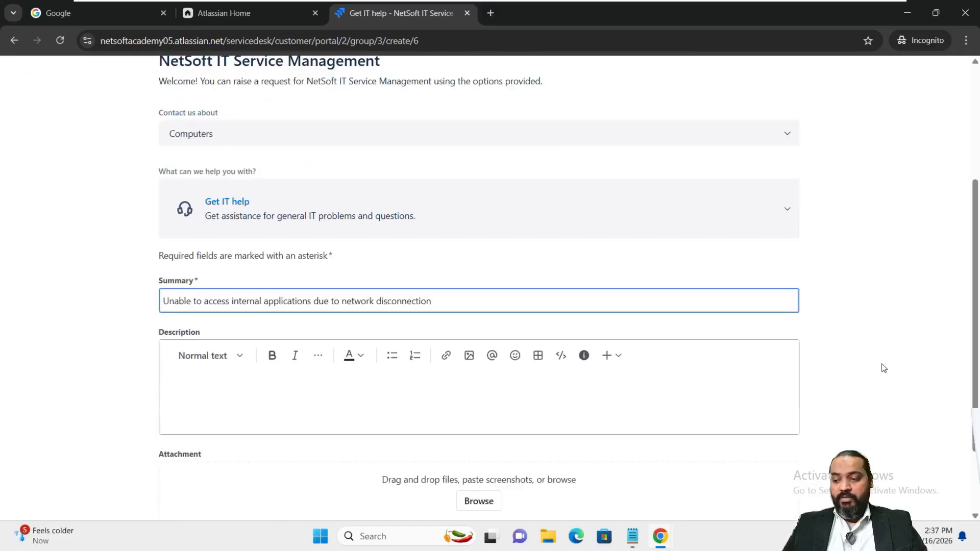
{"action": "scroll", "coordinate": [884, 369], "scroll_direction": "down", "scroll_amount": 2}
{"action": "scroll", "coordinate": [876, 370], "scroll_direction": "down", "scroll_amount": 2}
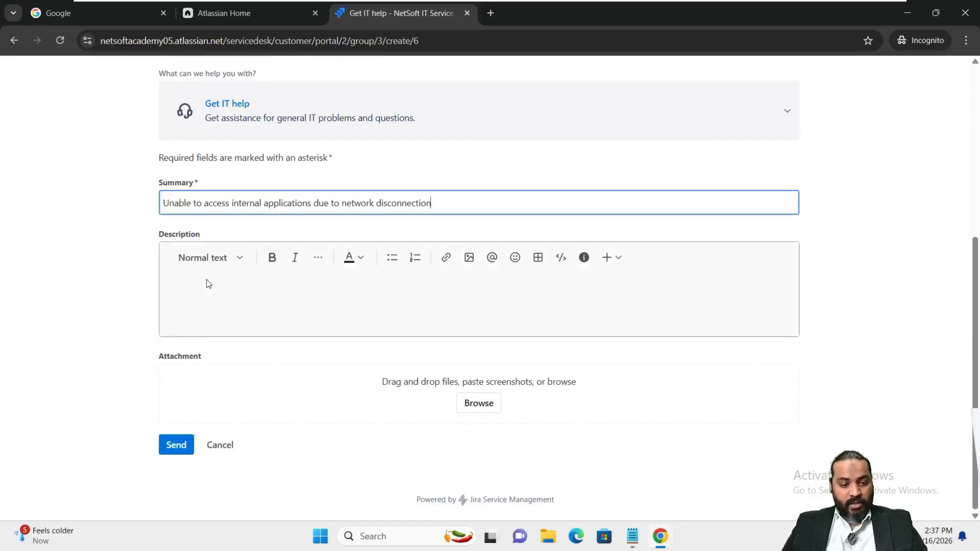
{"action": "left_click", "coordinate": [213, 290]}
{"action": "type", "text": "Unable to access internal applications due to network disconnection"}
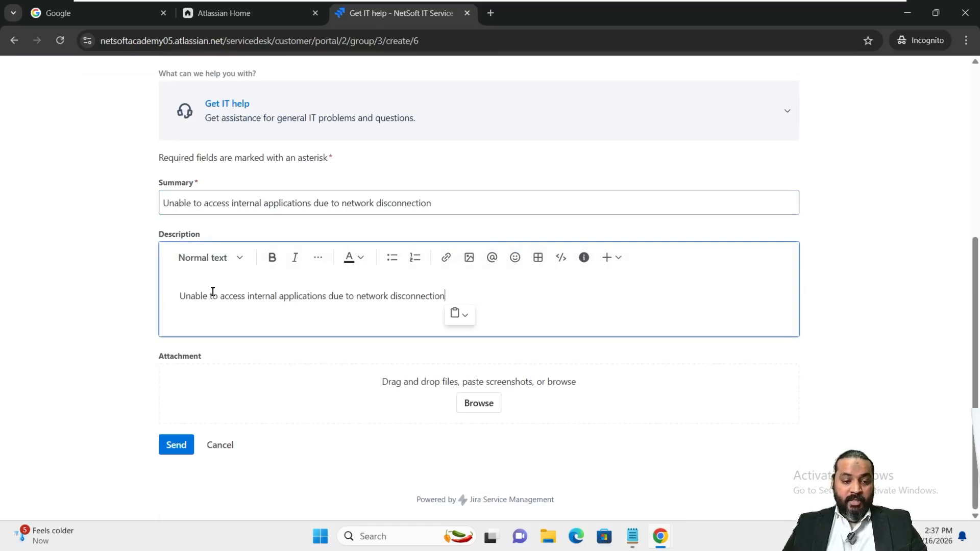
{"action": "left_click", "coordinate": [176, 447]}
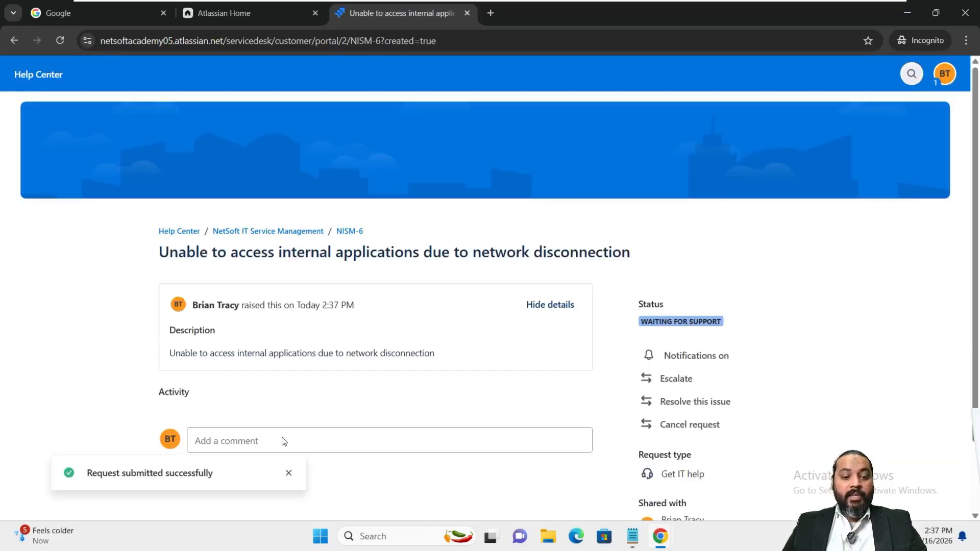
Dismiss the submission message and open the customer's Requests list, where NISM-6 shows Waiting for Support
{"action": "left_click", "coordinate": [289, 473]}
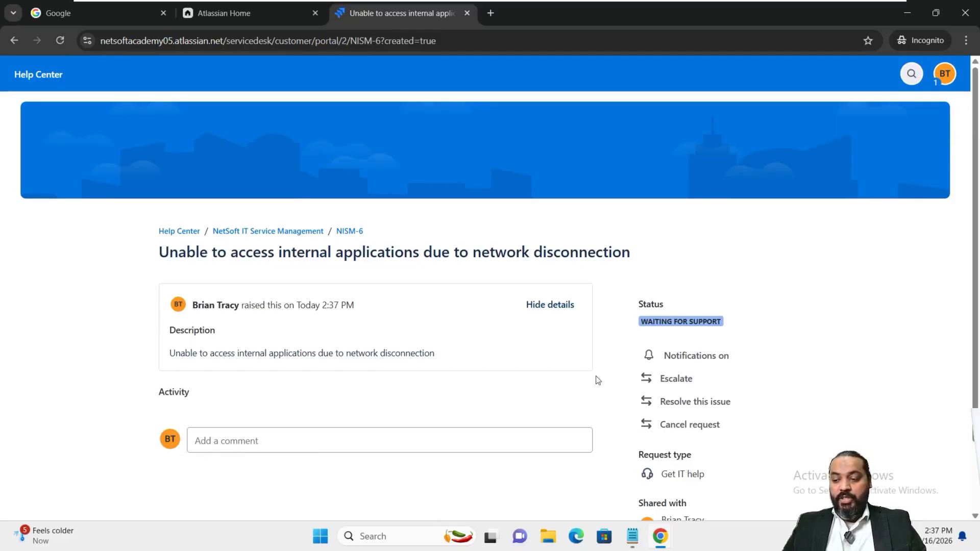
{"action": "scroll", "coordinate": [267, 409], "scroll_direction": "down", "scroll_amount": 2}
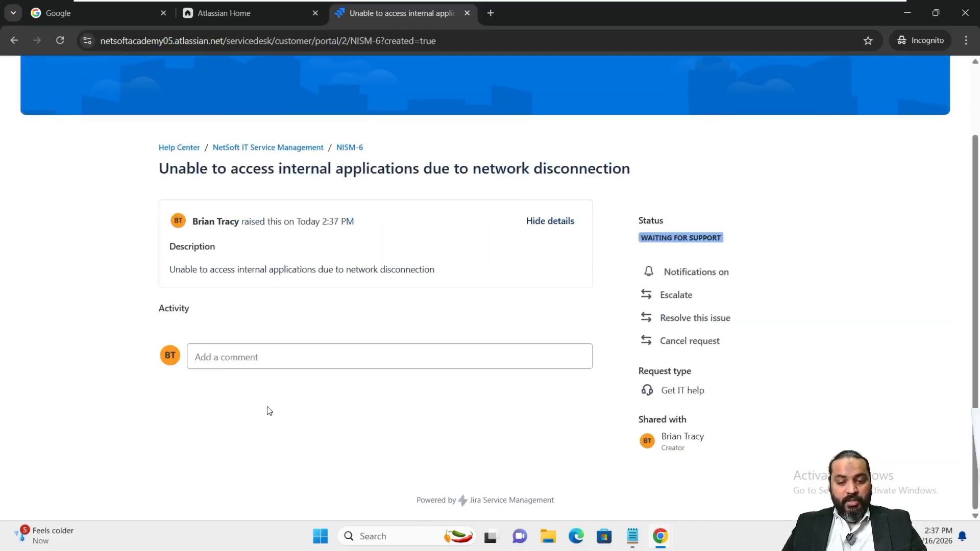
{"action": "scroll", "coordinate": [305, 402], "scroll_direction": "up", "scroll_amount": 2}
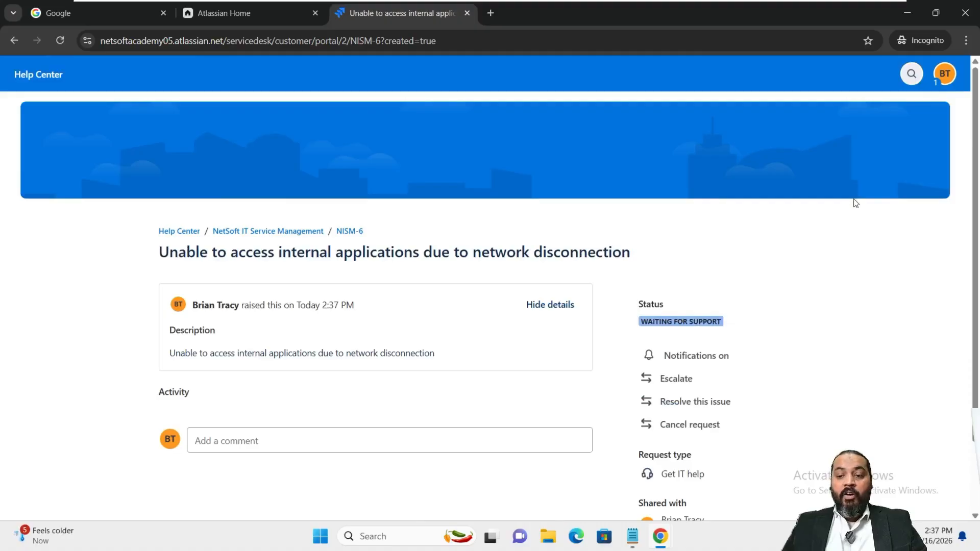
{"action": "left_click", "coordinate": [939, 74]}
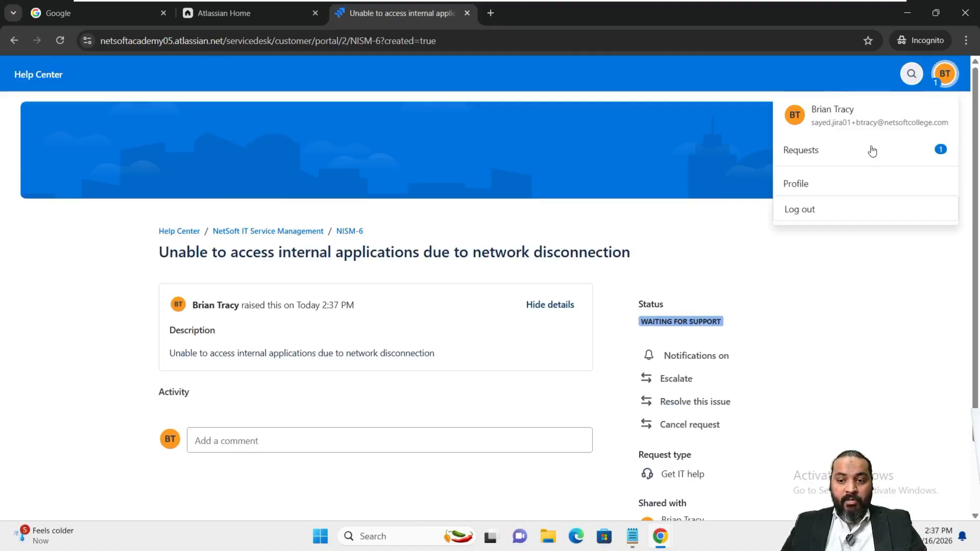
{"action": "left_click", "coordinate": [946, 83]}
{"action": "left_click", "coordinate": [946, 83]}
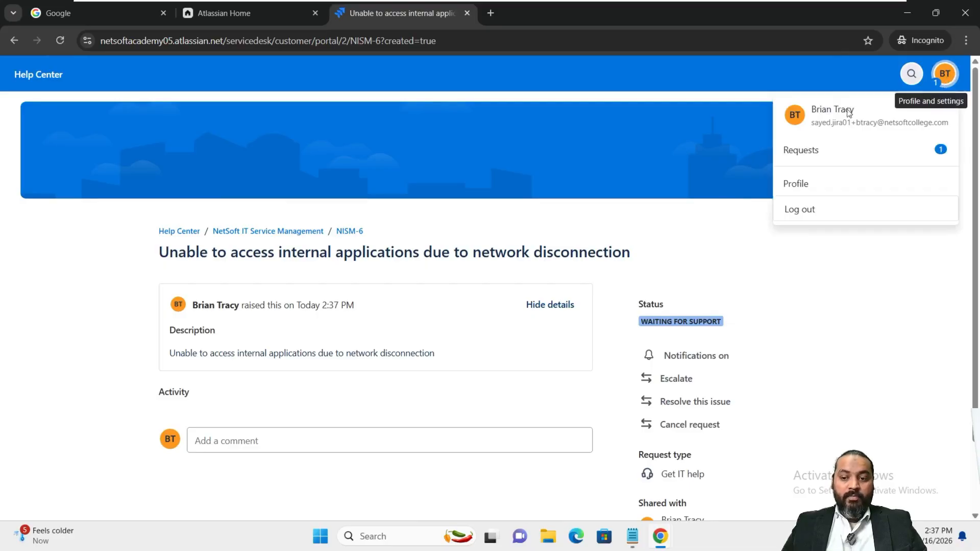
{"action": "left_click", "coordinate": [817, 153]}
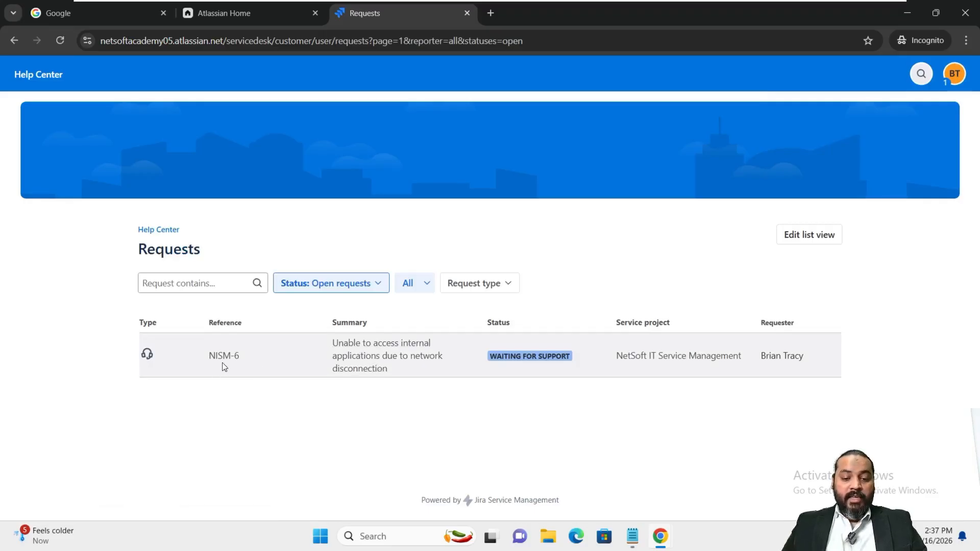
Add a 'Scenario 04: NISM-4' entry to the JIRA notes in Notepad, then return to the browser
{"action": "left_click", "coordinate": [632, 536]}
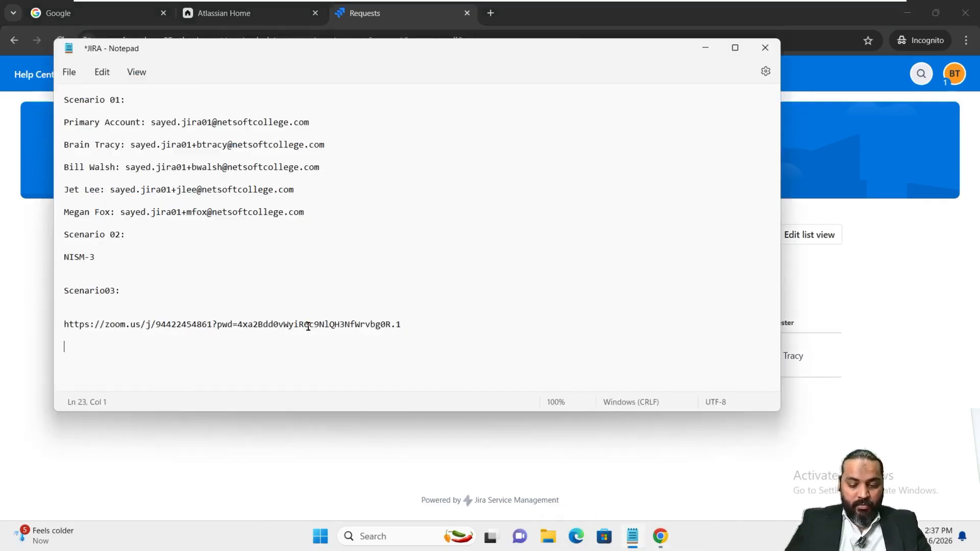
{"action": "type", "text": "Scenario 04:"}
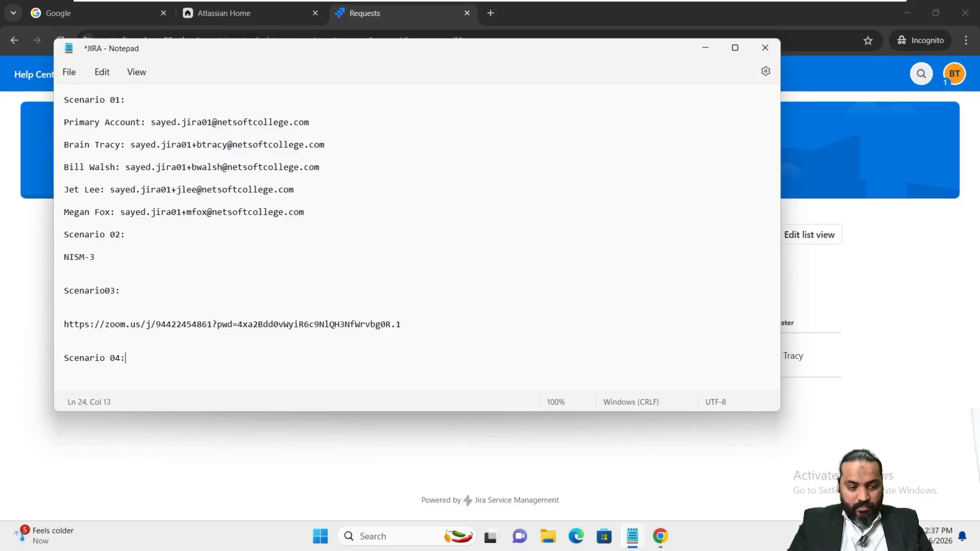
{"action": "type", "text": "  NISM"}
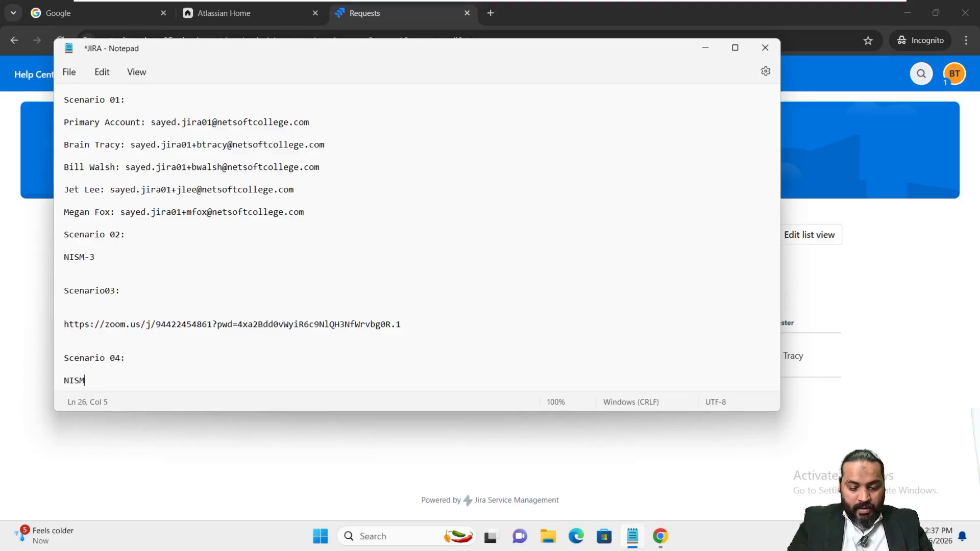
{"action": "type", "text": "-4"}
{"action": "key", "text": "Return"}
{"action": "key", "text": "Return"}
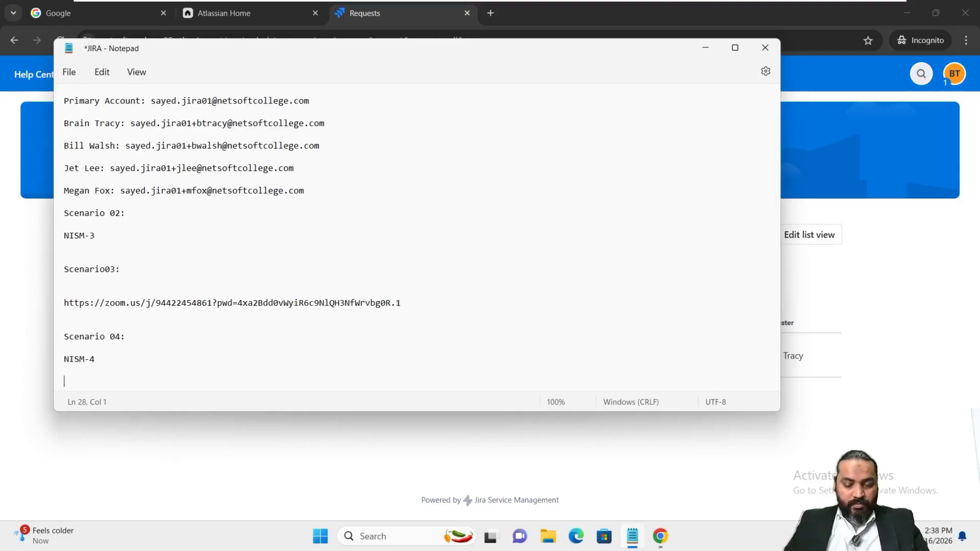
{"action": "left_click", "coordinate": [157, 468]}
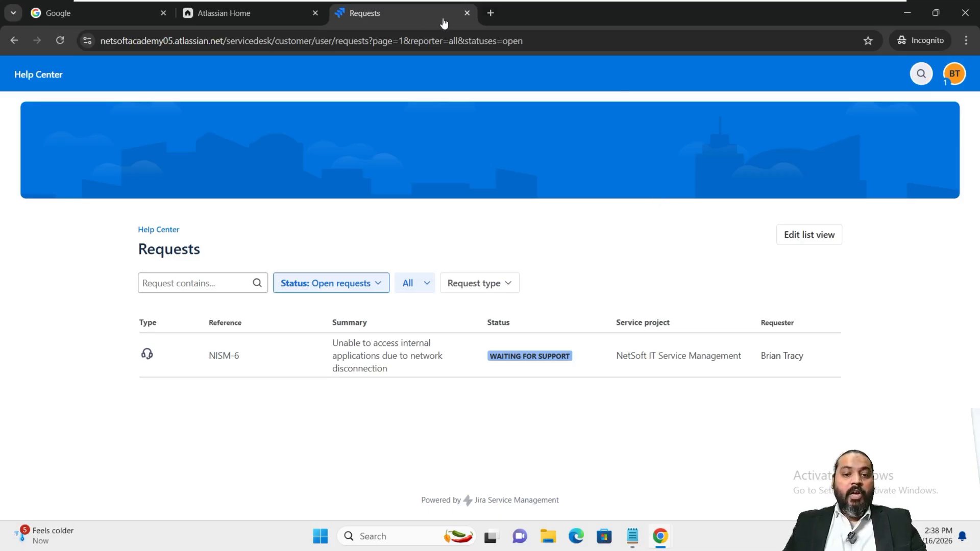
Close the customer portal tab and launch Jira Service Management from the agent's app list to reach Spaces
{"action": "left_click", "coordinate": [467, 14]}
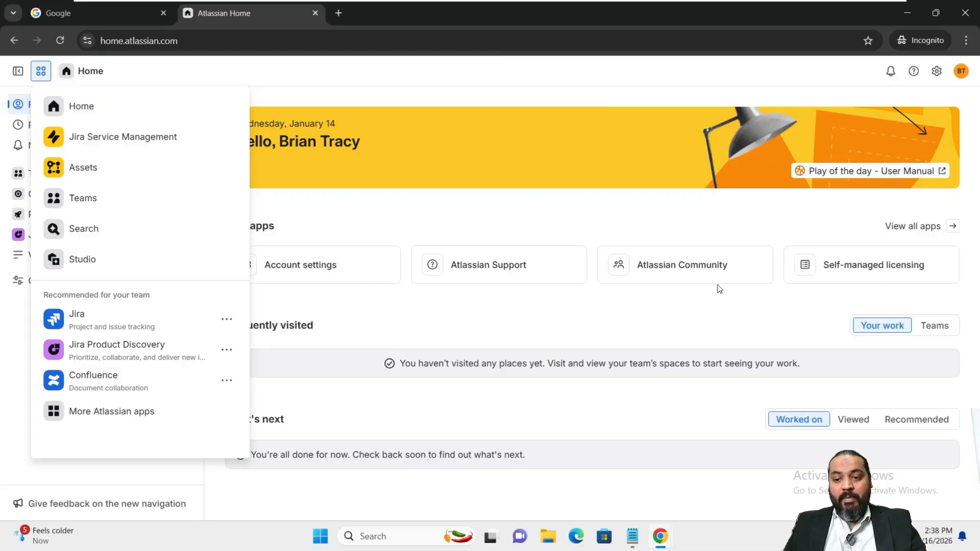
{"action": "left_click", "coordinate": [650, 319]}
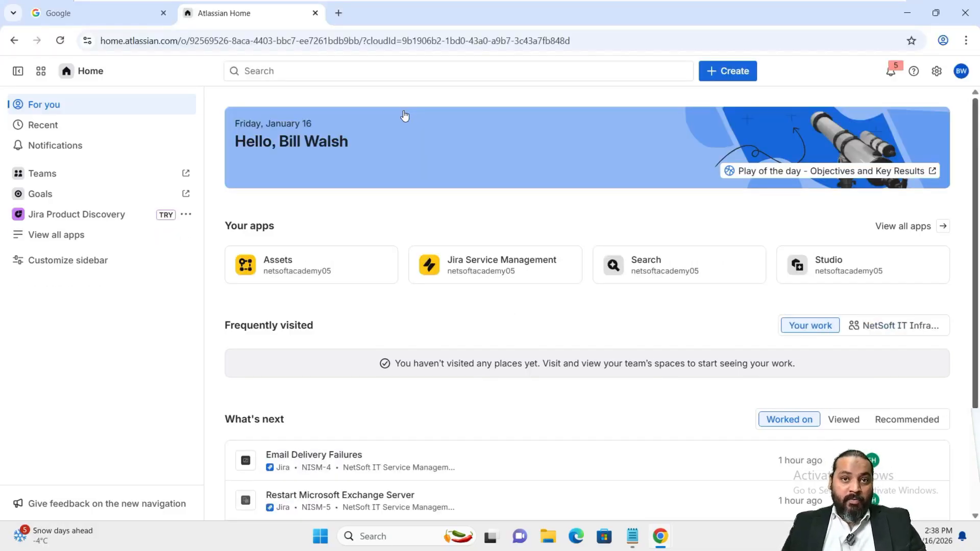
{"action": "left_click", "coordinate": [40, 71]}
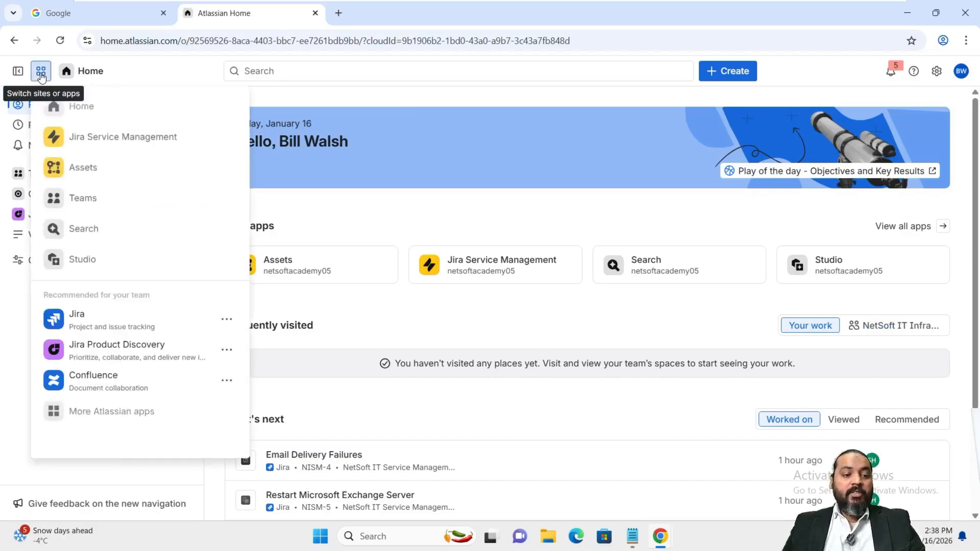
{"action": "left_click", "coordinate": [70, 137]}
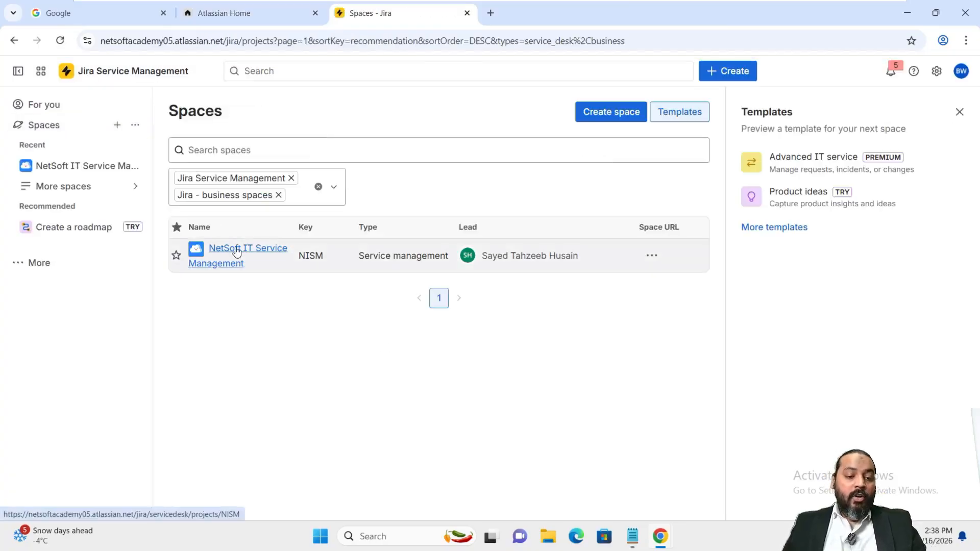
Open NISM-6 from the NetSoft IT Service Management All open queue and assign it to me
{"action": "left_click", "coordinate": [237, 252]}
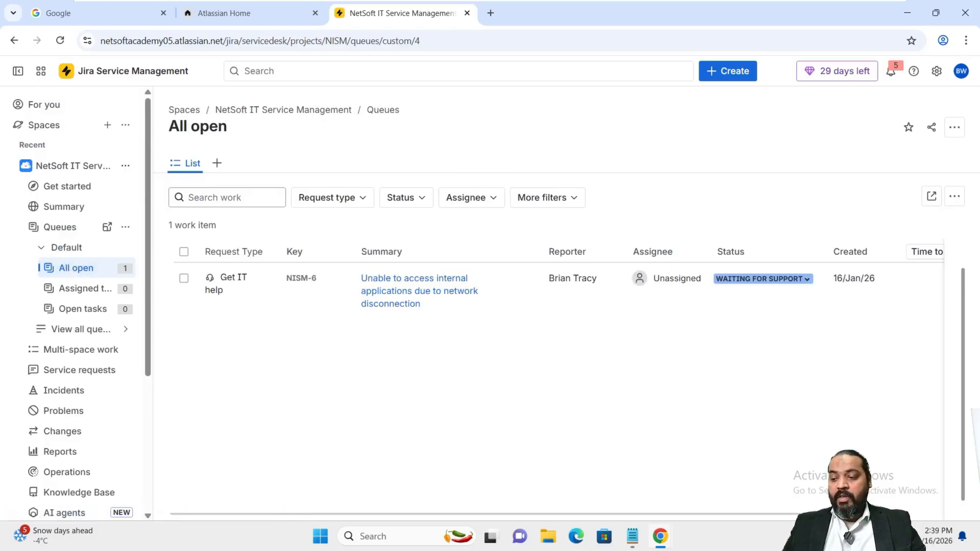
{"action": "left_click", "coordinate": [394, 305]}
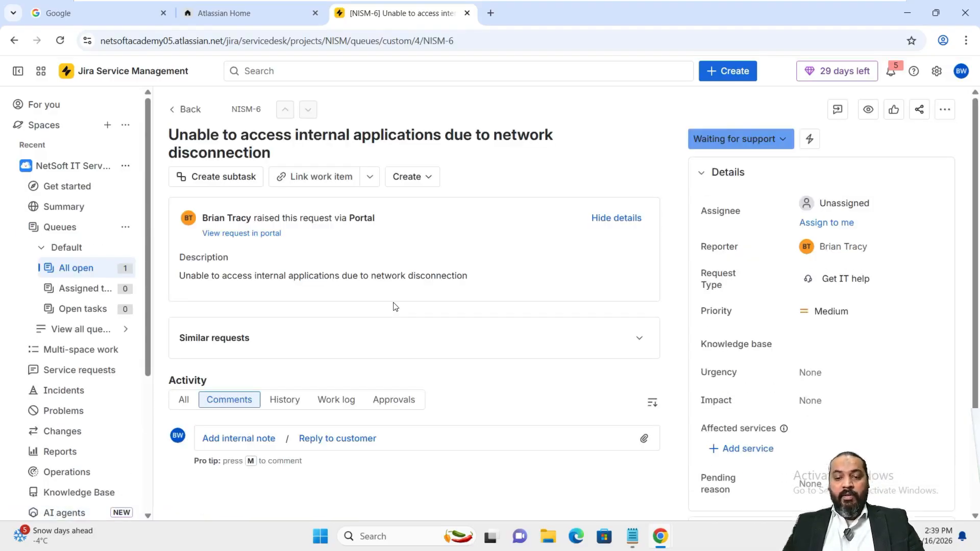
{"action": "left_click", "coordinate": [837, 223]}
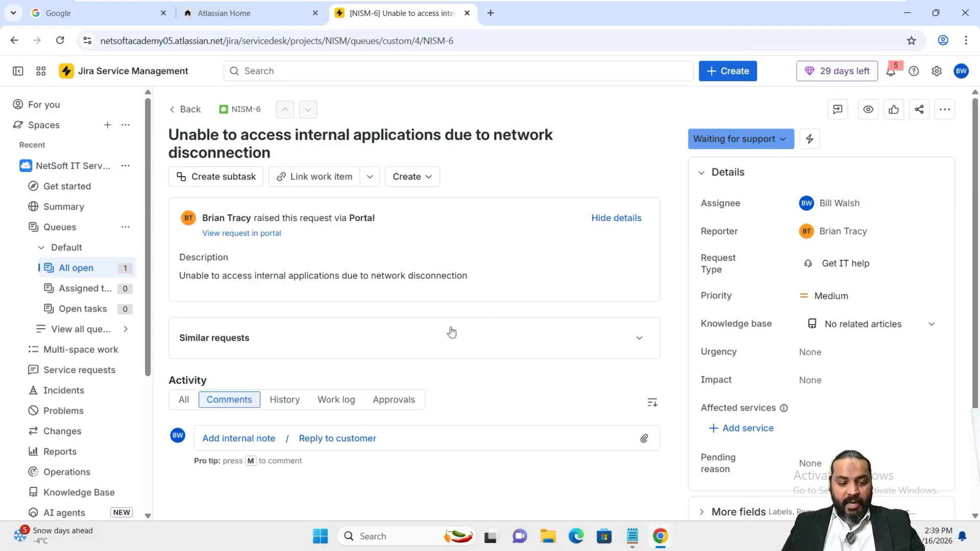
Post the reply 'Acknowledged,' to the customer on NISM-6
{"action": "left_click", "coordinate": [313, 440]}
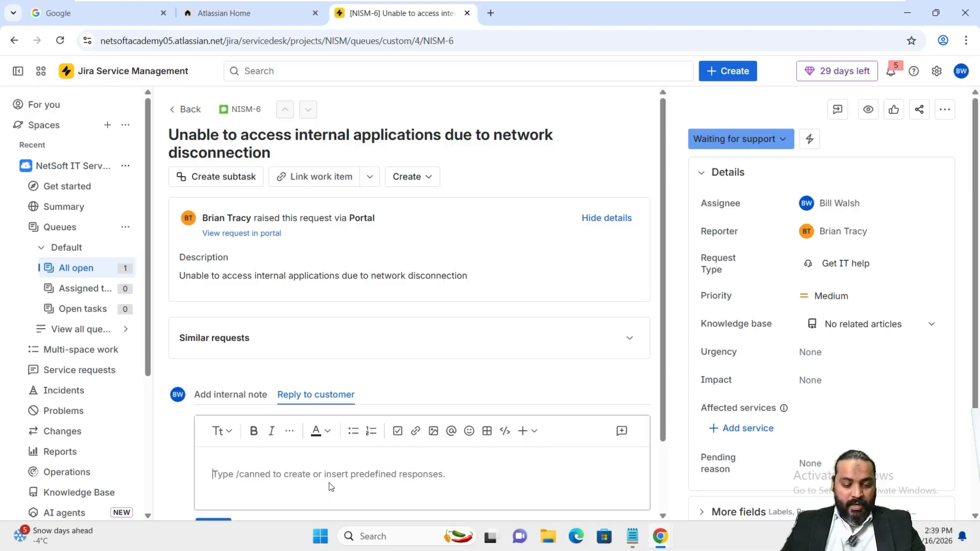
{"action": "type", "text": "Acknowl"}
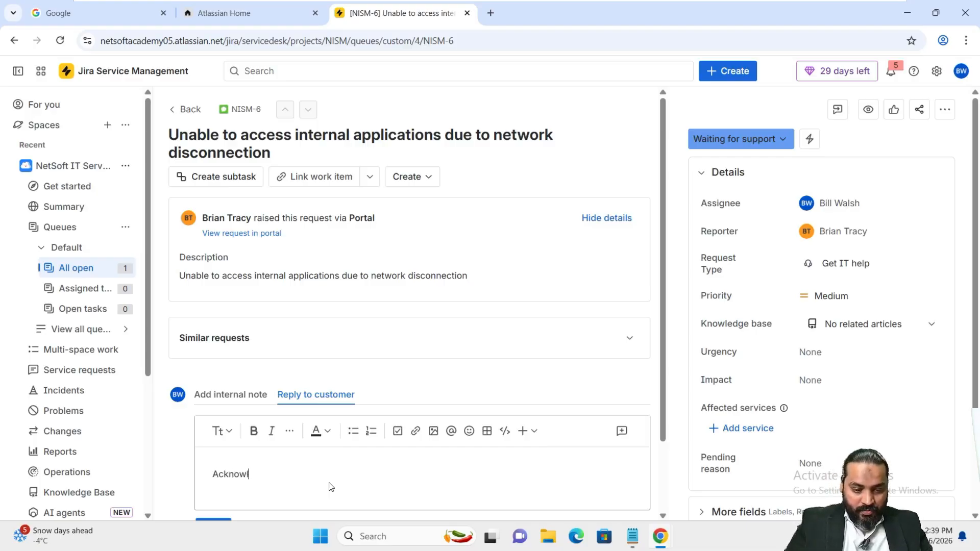
{"action": "type", "text": "edged"}
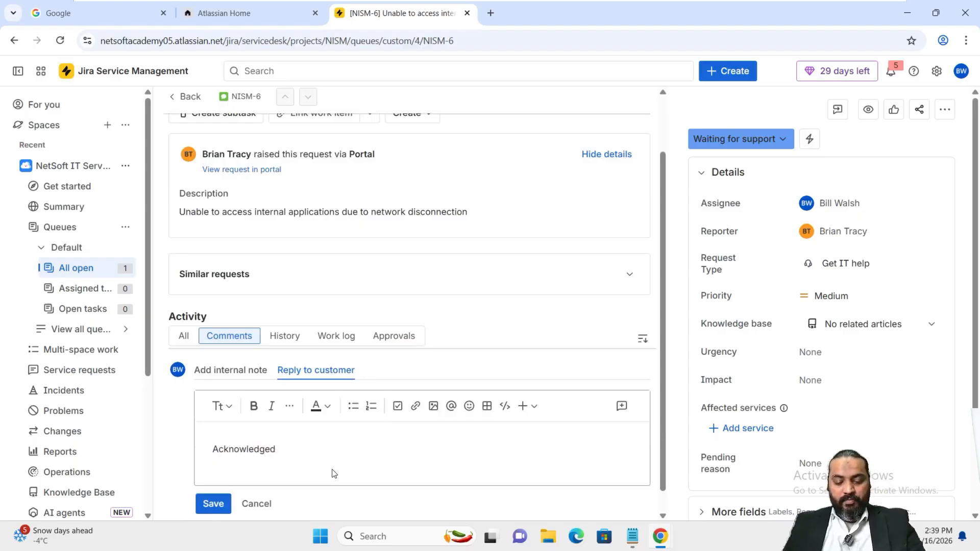
{"action": "type", "text": ","}
{"action": "left_click", "coordinate": [209, 482]}
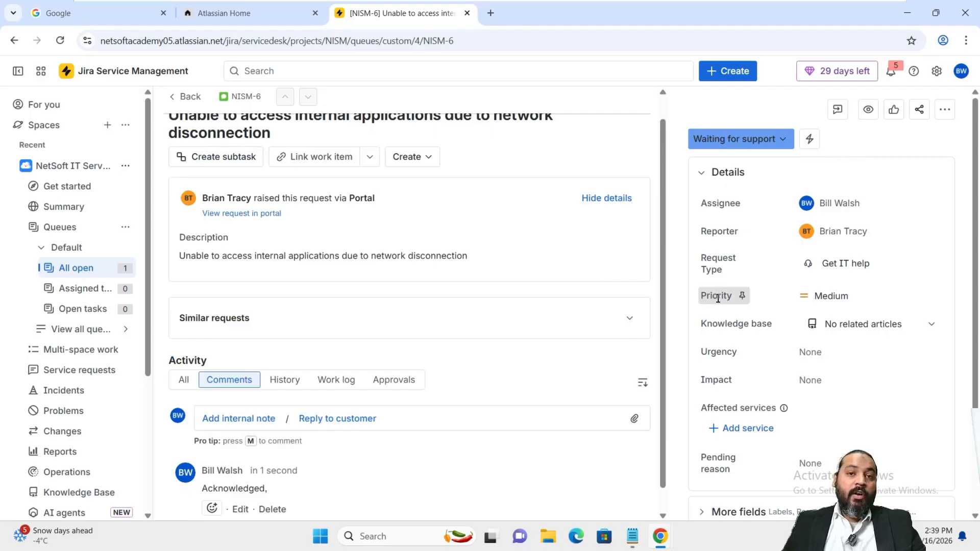
Set NISM-6 to High priority, High urgency and Significant / Large impact, then switch to the customer's window
{"action": "left_click", "coordinate": [834, 296]}
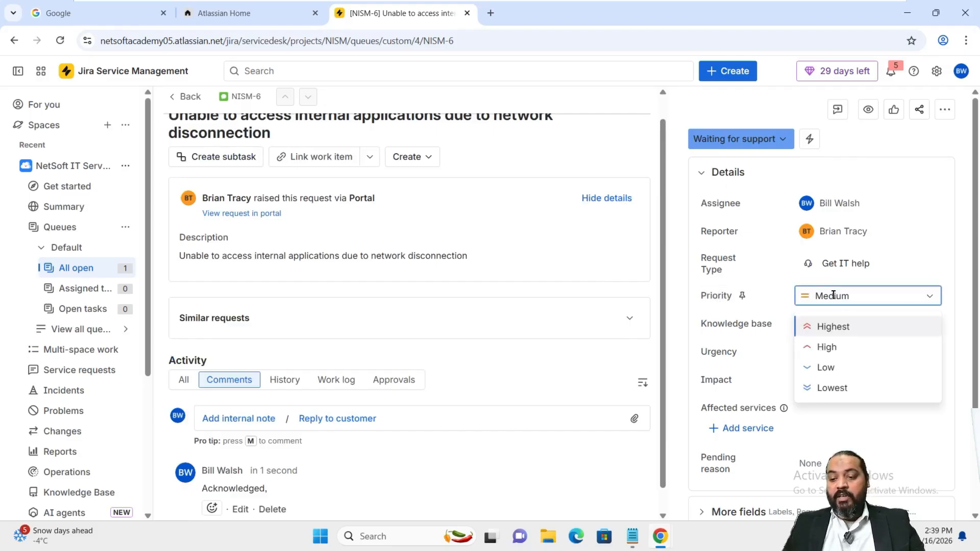
{"action": "left_click", "coordinate": [837, 346]}
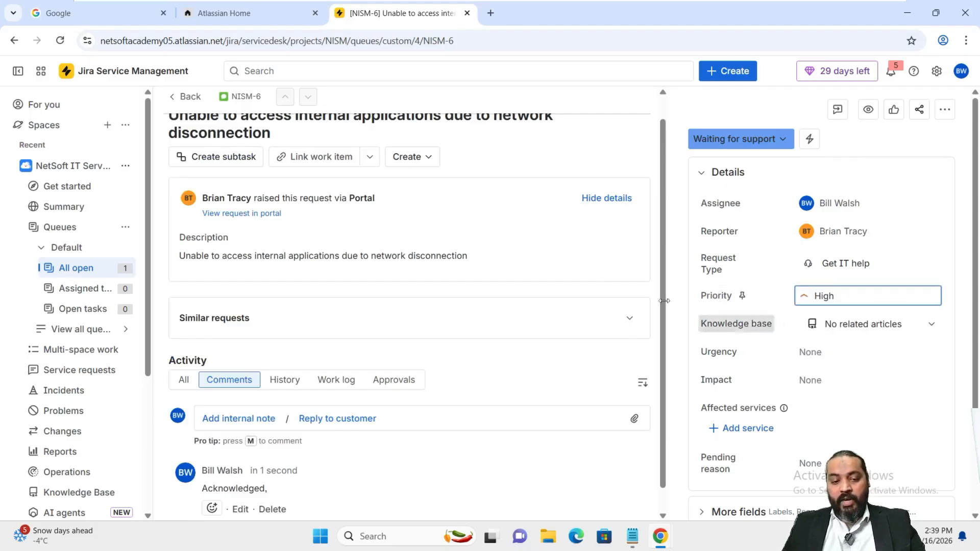
{"action": "left_click", "coordinate": [835, 353]}
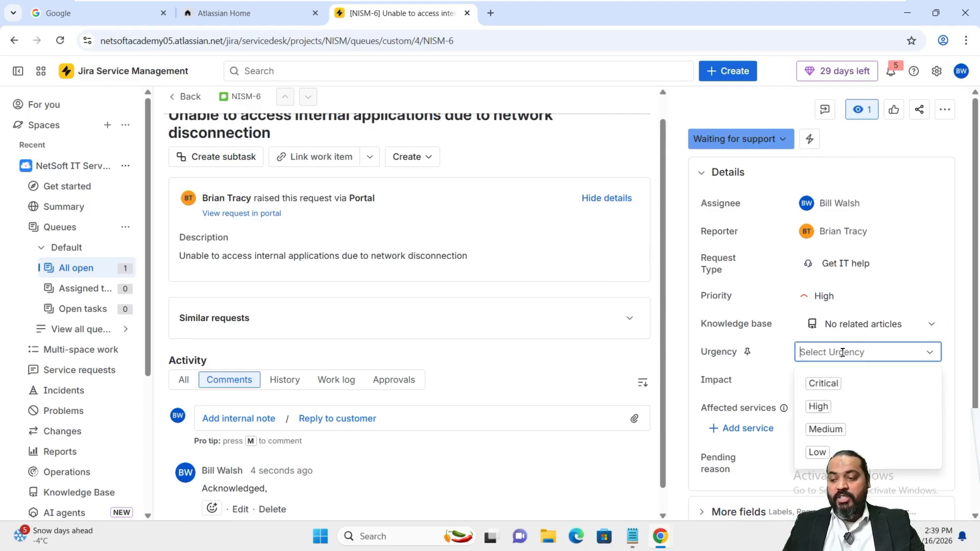
{"action": "left_click", "coordinate": [835, 408]}
{"action": "left_click", "coordinate": [820, 379]}
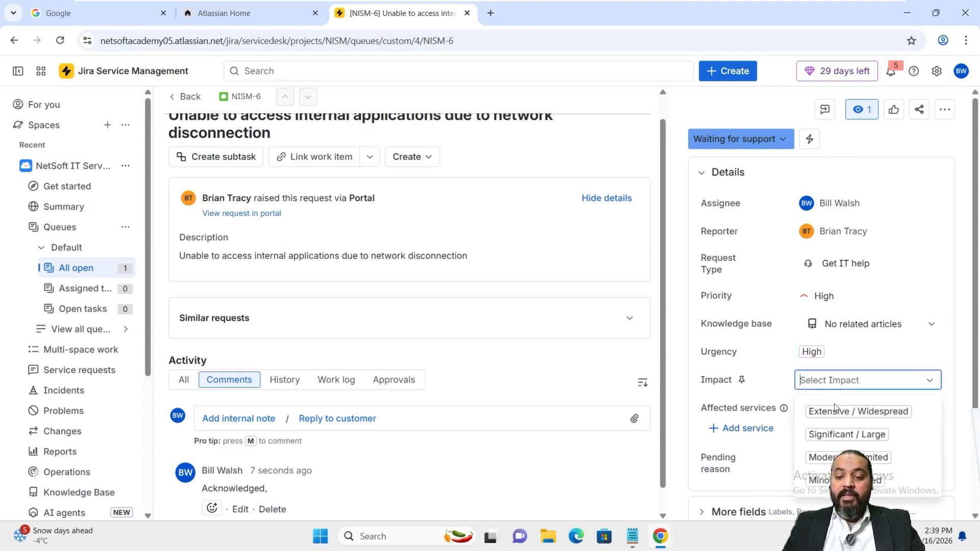
{"action": "left_click", "coordinate": [840, 437]}
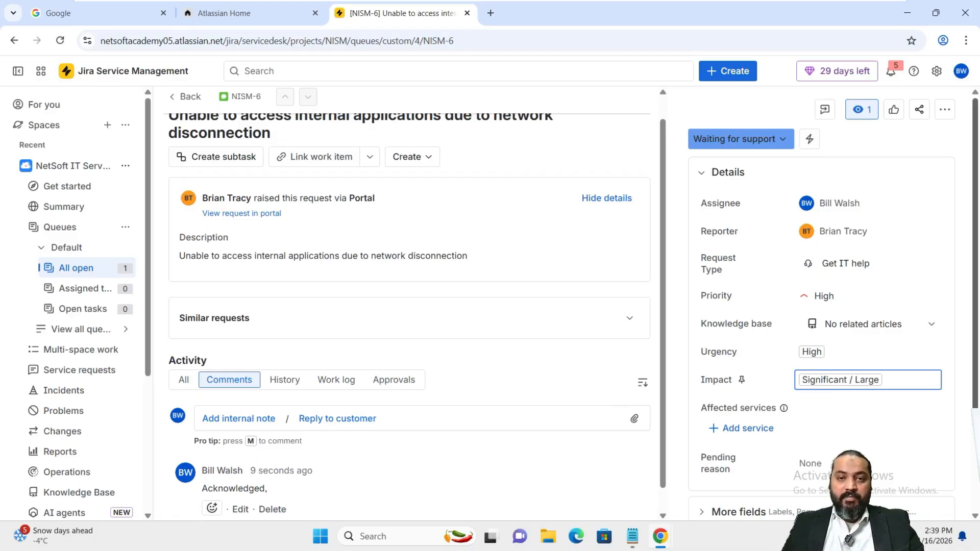
{"action": "key", "text": "alt+Tab"}
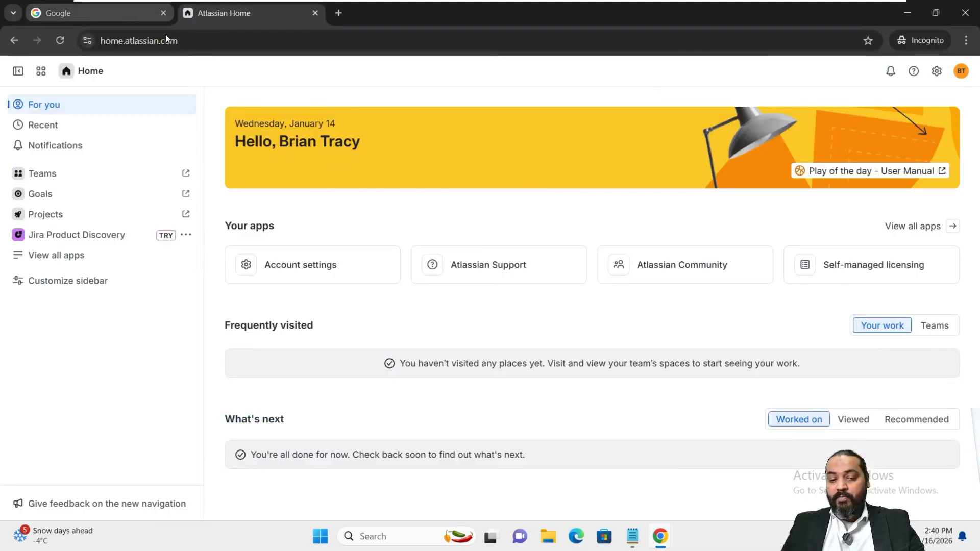
As the customer, open NISM-6 from the portal Requests list, confirm Waiting for support, and close the tab
{"action": "left_click", "coordinate": [43, 75]}
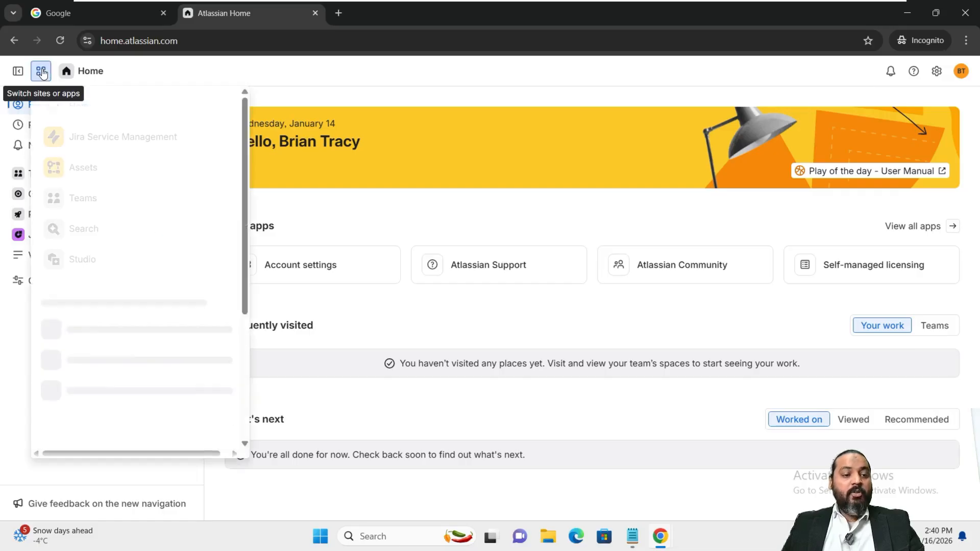
{"action": "left_click", "coordinate": [85, 143]}
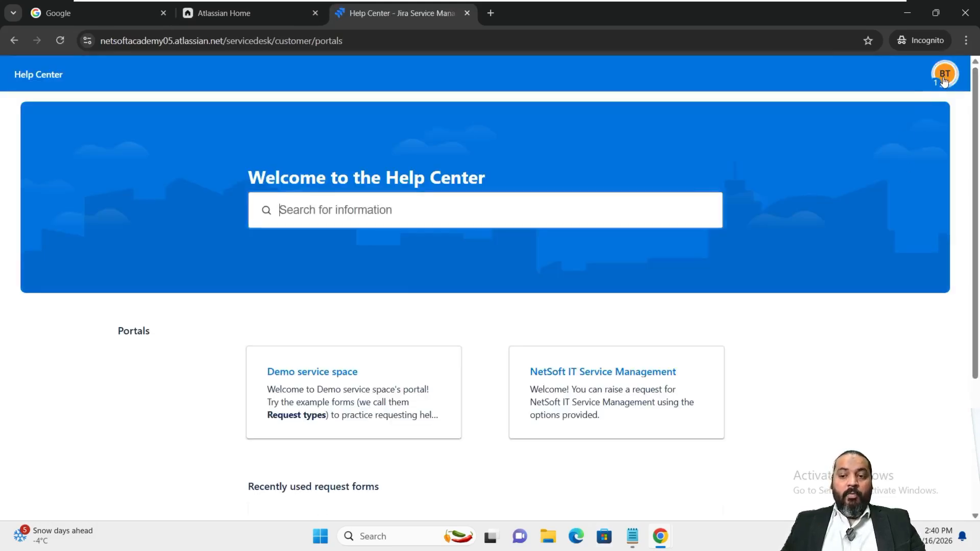
{"action": "left_click", "coordinate": [944, 74]}
{"action": "left_click", "coordinate": [845, 151]}
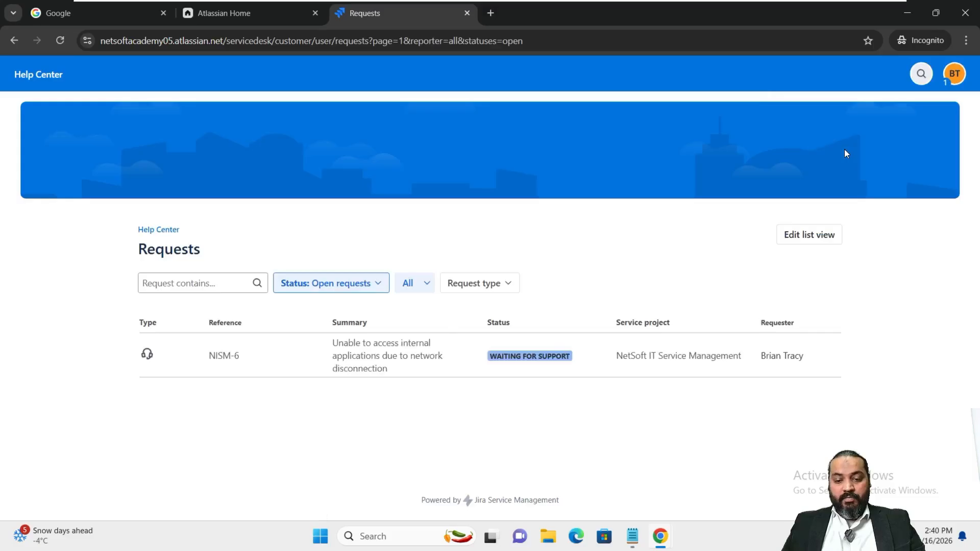
{"action": "left_click", "coordinate": [352, 350]}
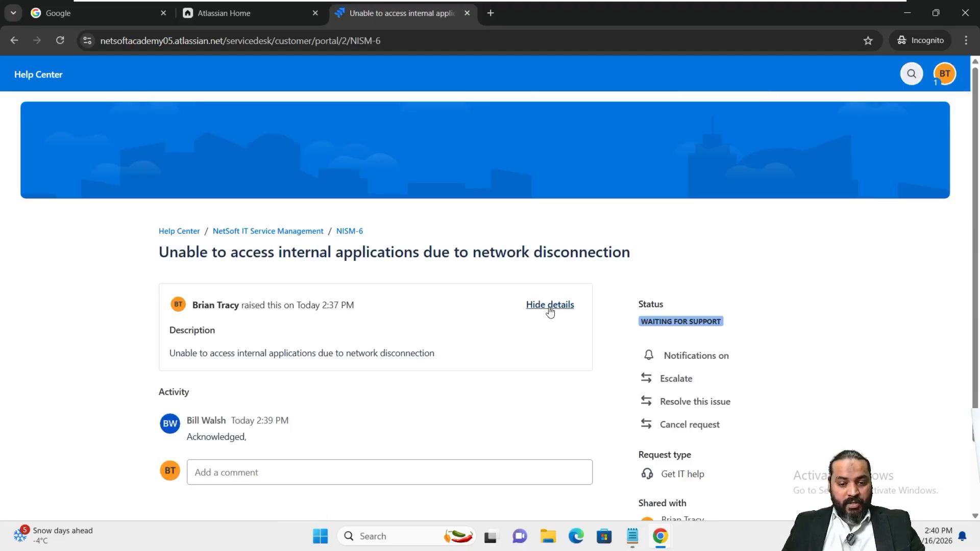
{"action": "scroll", "coordinate": [607, 406], "scroll_direction": "down", "scroll_amount": 2}
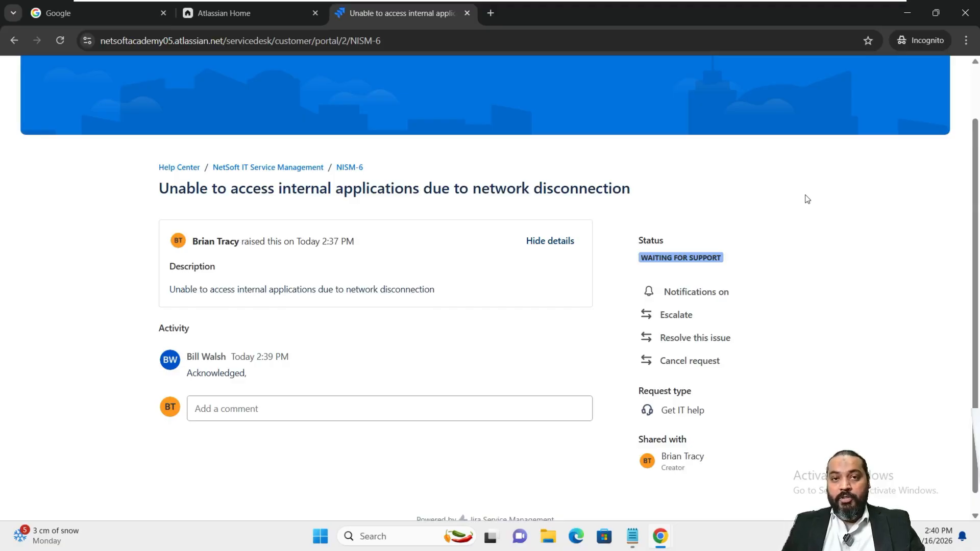
{"action": "left_click", "coordinate": [467, 14]}
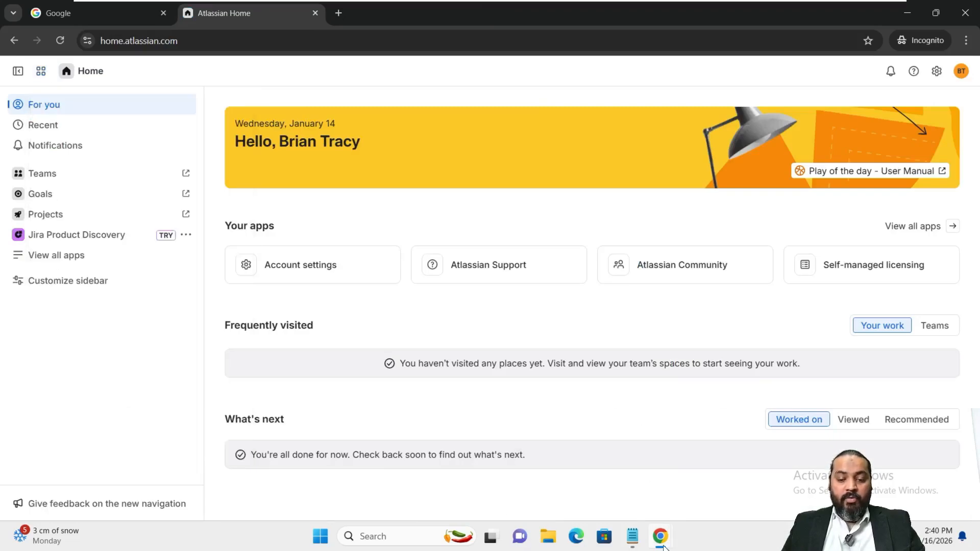
In the NISM-6 agent view, send the customer the reply 'We have escalated the request'
{"action": "mouse_move", "coordinate": [664, 548]}
{"action": "left_click", "coordinate": [584, 481]}
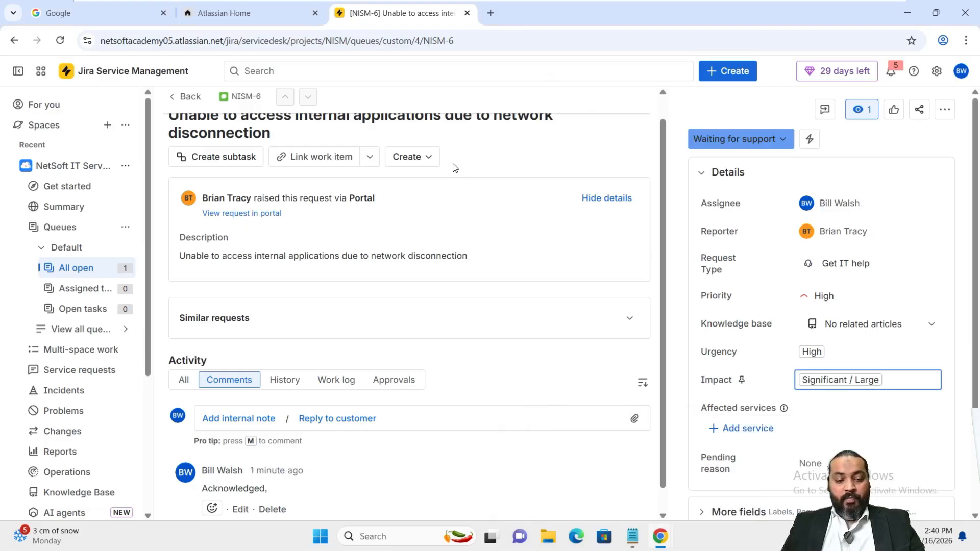
{"action": "left_click", "coordinate": [323, 419]}
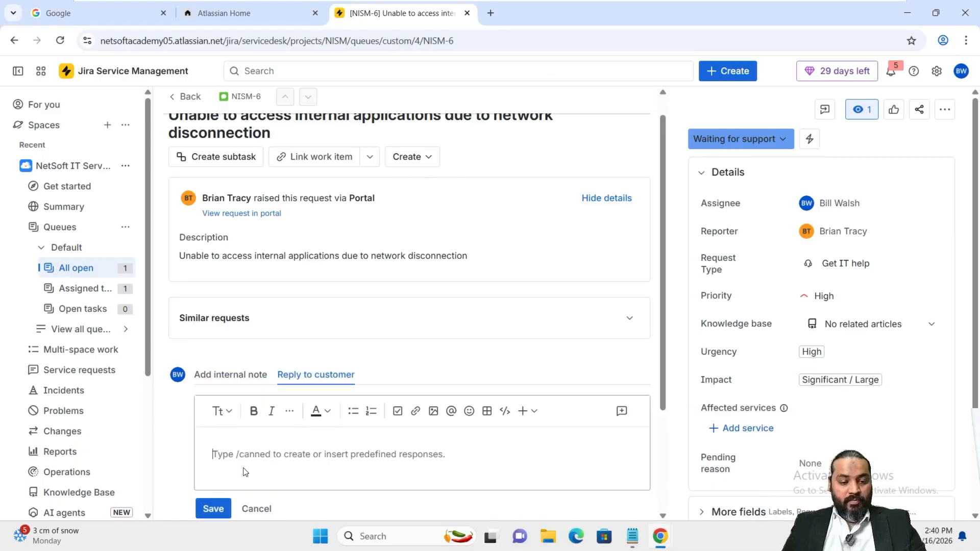
{"action": "type", "text": "Wehave"}
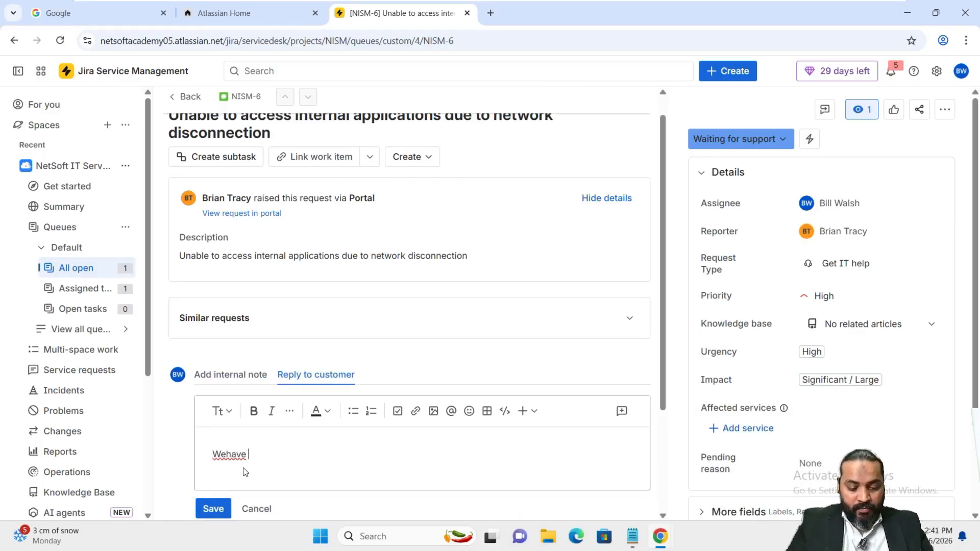
{"action": "key", "text": "BackSpace"}
{"action": "key", "text": "BackSpace"}
{"action": "key", "text": "BackSpace"}
{"action": "key", "text": "BackSpace"}
{"action": "type", "text": "ha"}
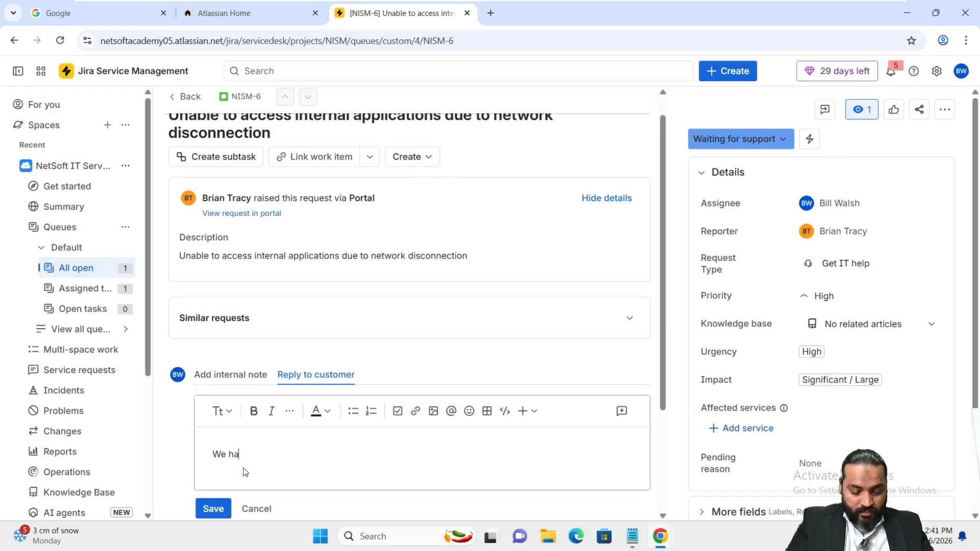
{"action": "type", "text": "ve escl"}
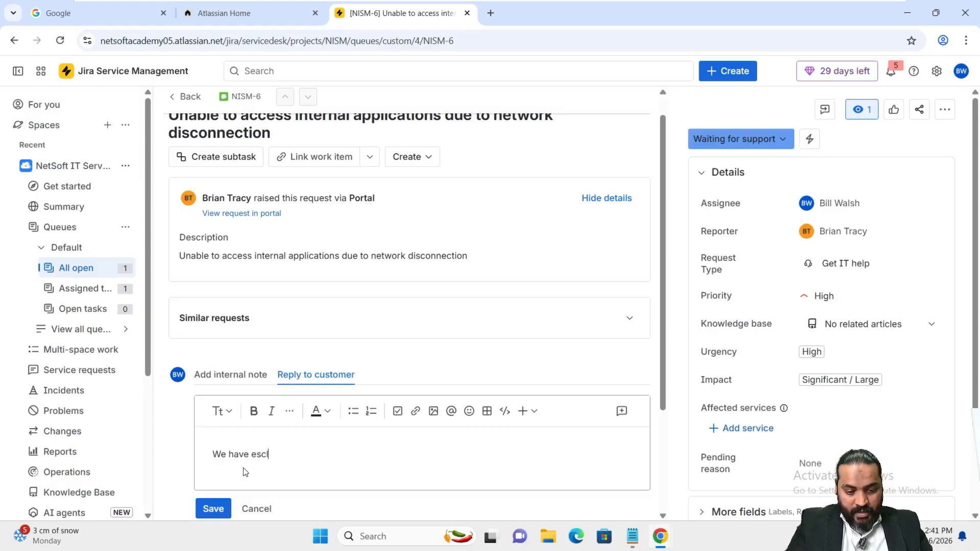
{"action": "type", "text": "ated the"}
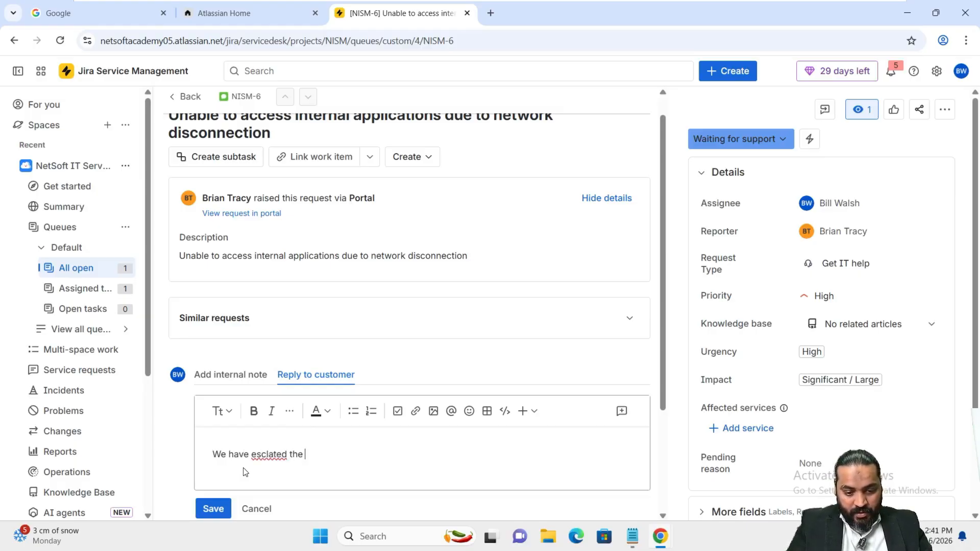
{"action": "key", "text": "BackSpace"}
{"action": "key", "text": "BackSpace"}
{"action": "key", "text": "BackSpace"}
{"action": "key", "text": "BackSpace"}
{"action": "key", "text": "BackSpace"}
{"action": "key", "text": "BackSpace"}
{"action": "key", "text": "BackSpace"}
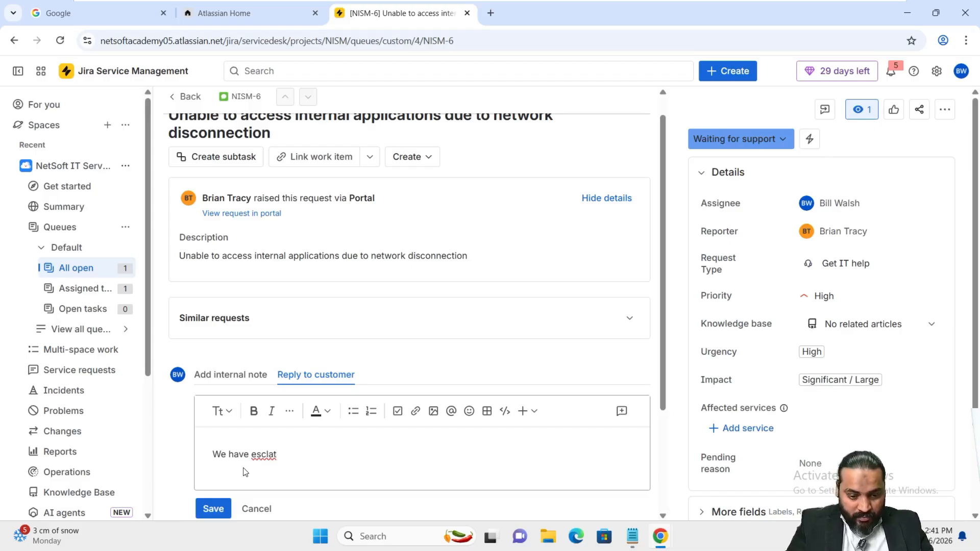
{"action": "key", "text": "BackSpace"}
{"action": "key", "text": "BackSpace"}
{"action": "key", "text": "BackSpace"}
{"action": "type", "text": "ala"}
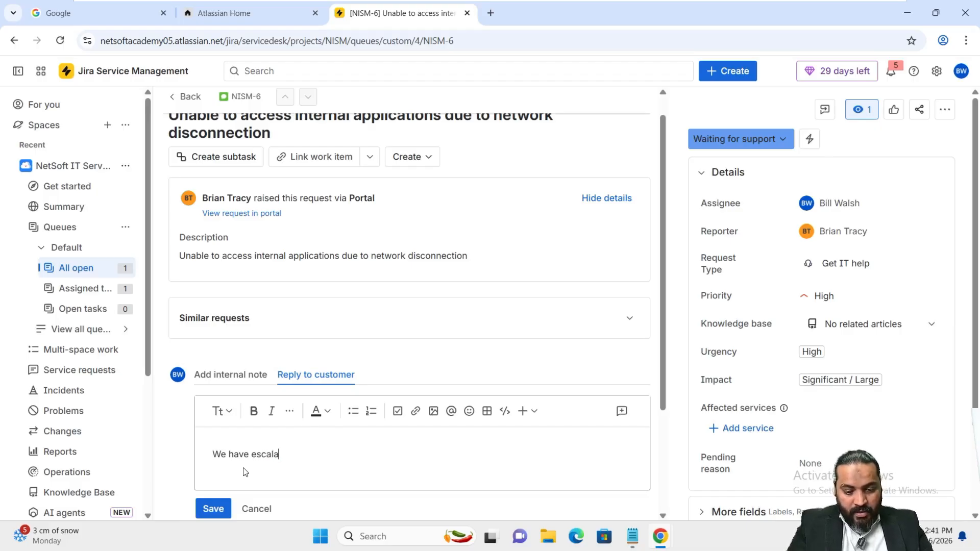
{"action": "type", "text": "ted the request"}
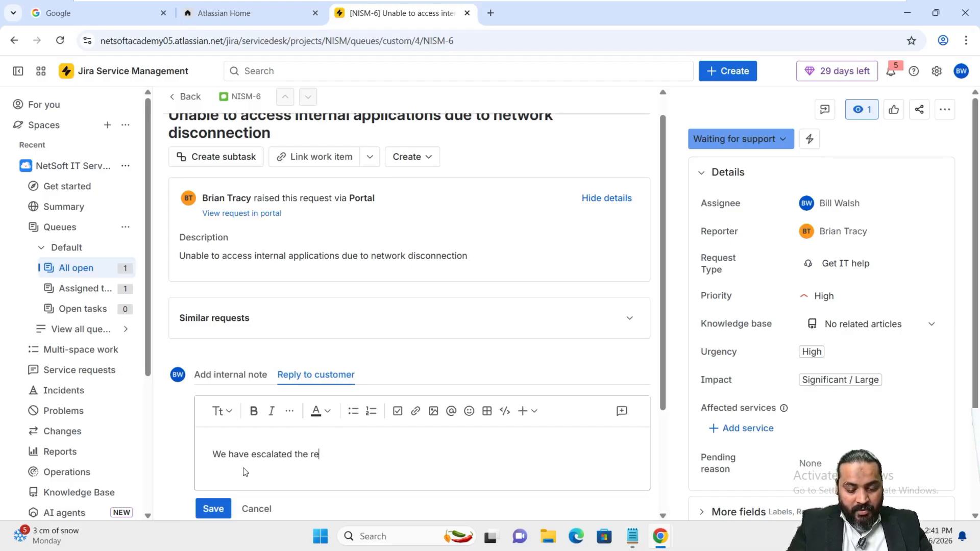
{"action": "left_click", "coordinate": [212, 509]}
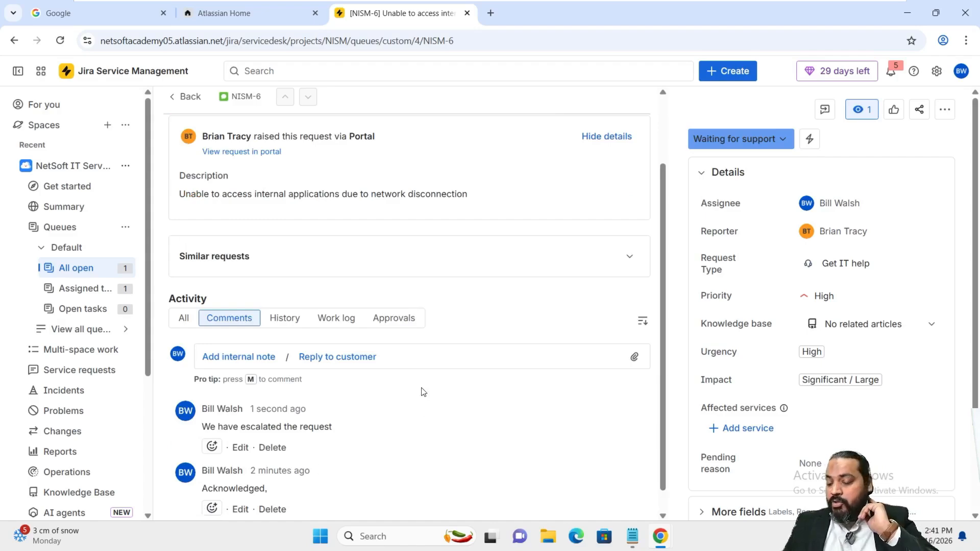
Choose Escalate from NISM-6's Waiting for support status menu and confirm it in the Escalate dialog
{"action": "left_click", "coordinate": [752, 145]}
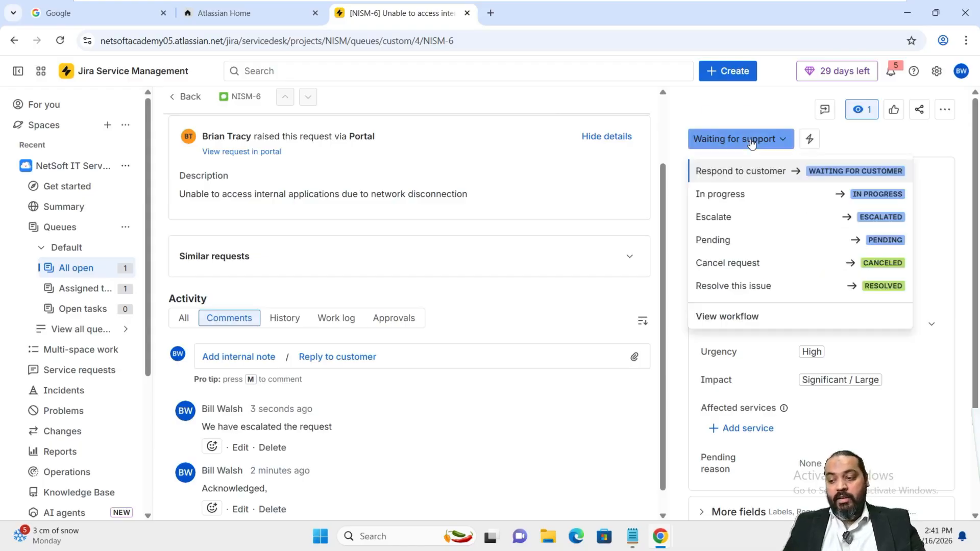
{"action": "left_click", "coordinate": [745, 216]}
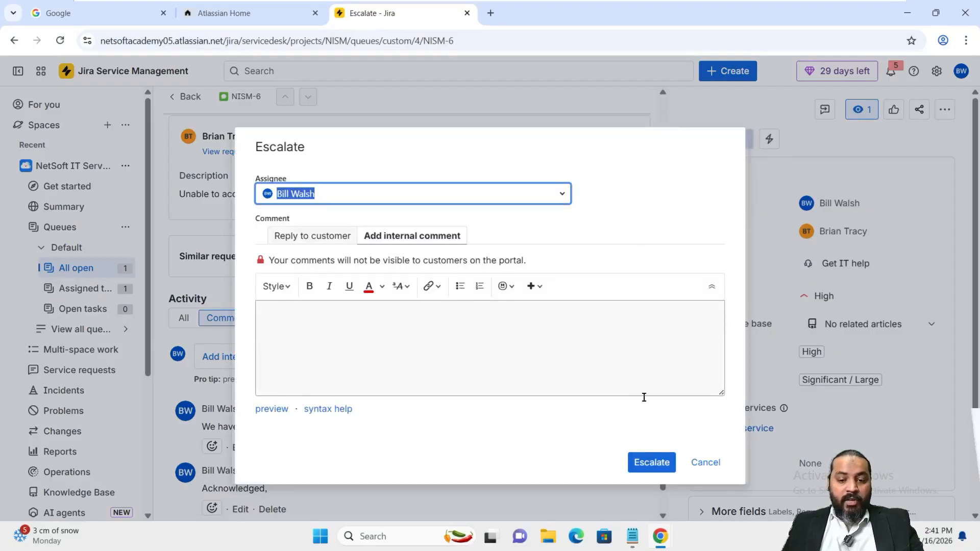
{"action": "left_click", "coordinate": [649, 465]}
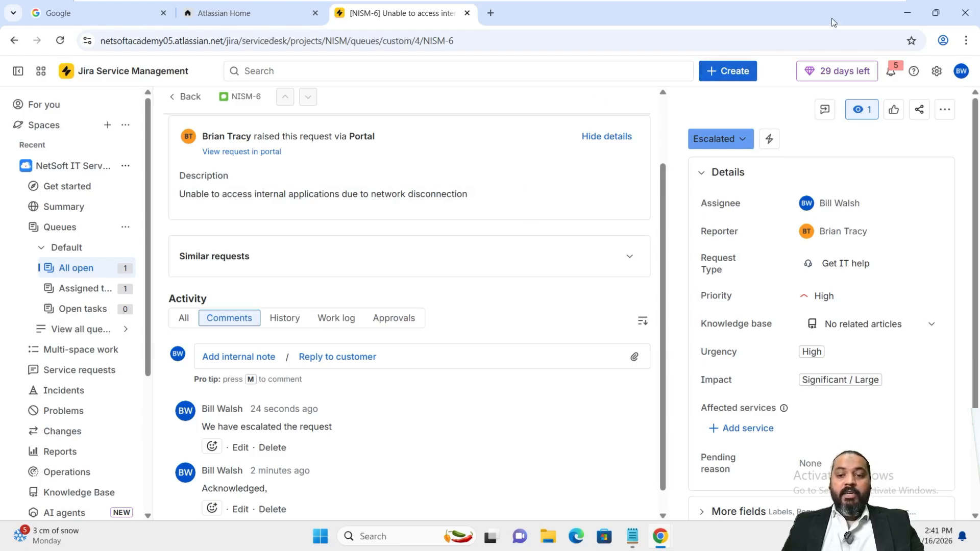
{"action": "left_click_drag", "start_coordinate": [663, 172], "coordinate": [713, 100]}
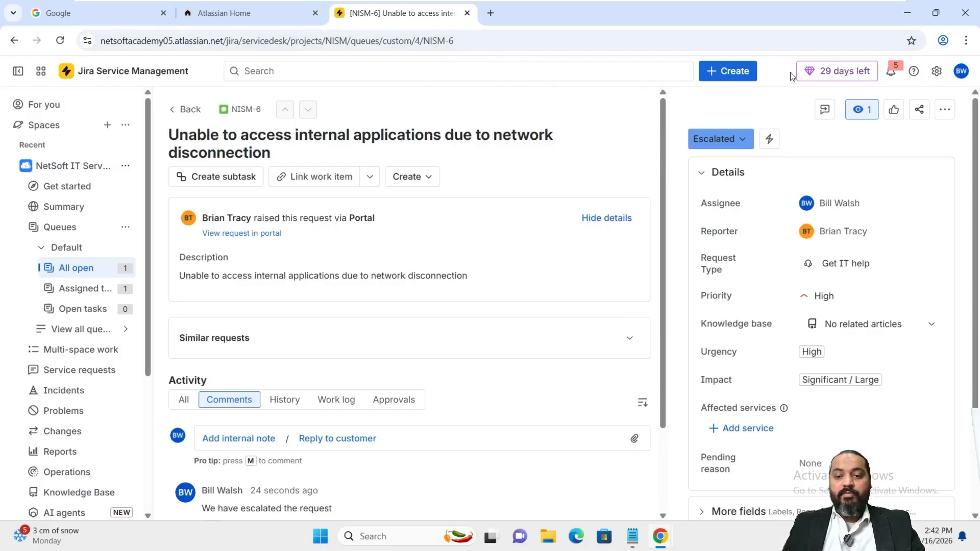
Start a new Problem work item with the customer as requester, pasting the summary into Summary and Description
{"action": "left_click", "coordinate": [722, 75]}
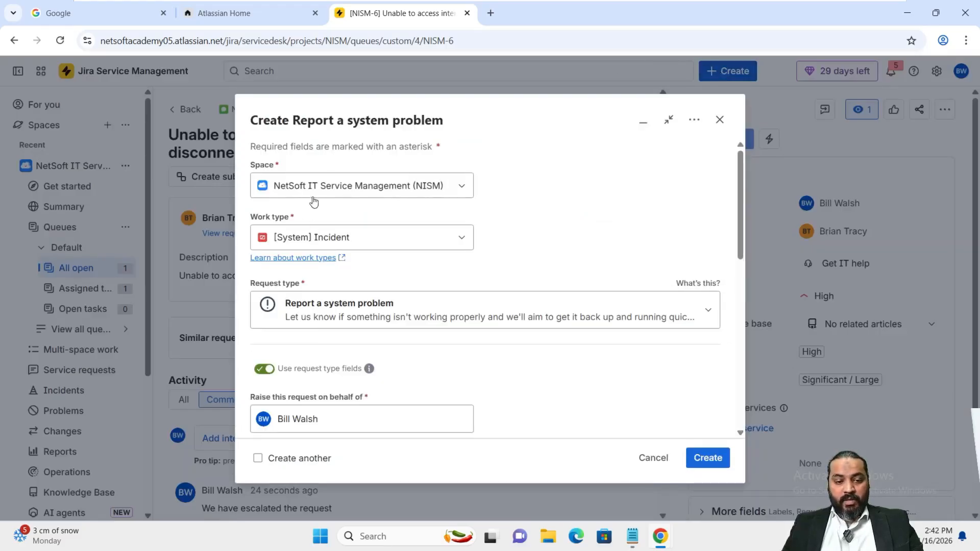
{"action": "left_click", "coordinate": [326, 238]}
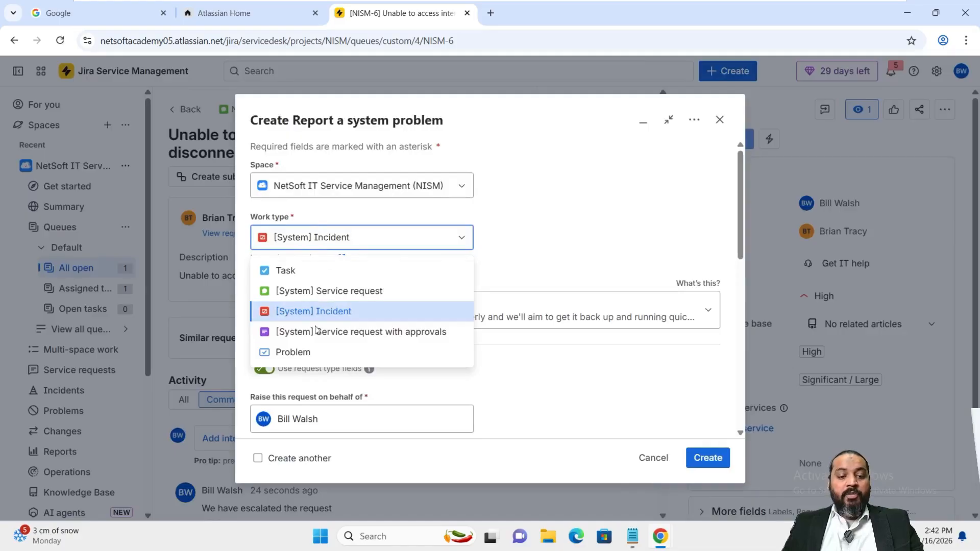
{"action": "left_click", "coordinate": [314, 352]}
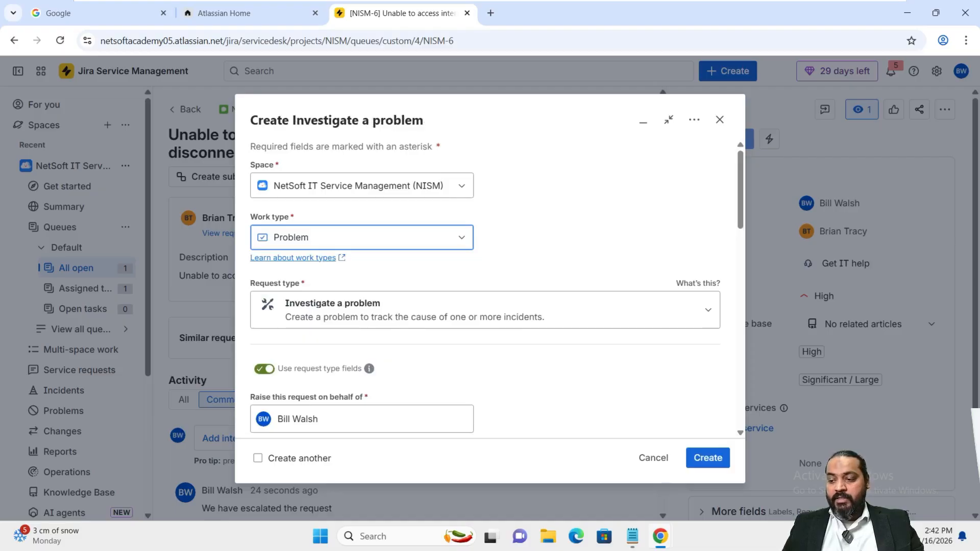
{"action": "left_click", "coordinate": [360, 419]}
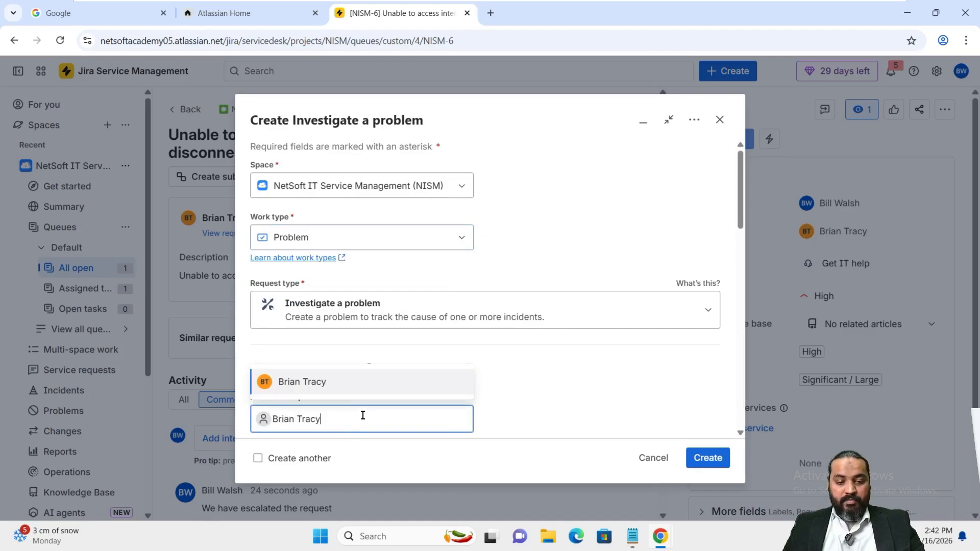
{"action": "left_click", "coordinate": [314, 383]}
{"action": "scroll", "coordinate": [580, 344], "scroll_direction": "down", "scroll_amount": 5}
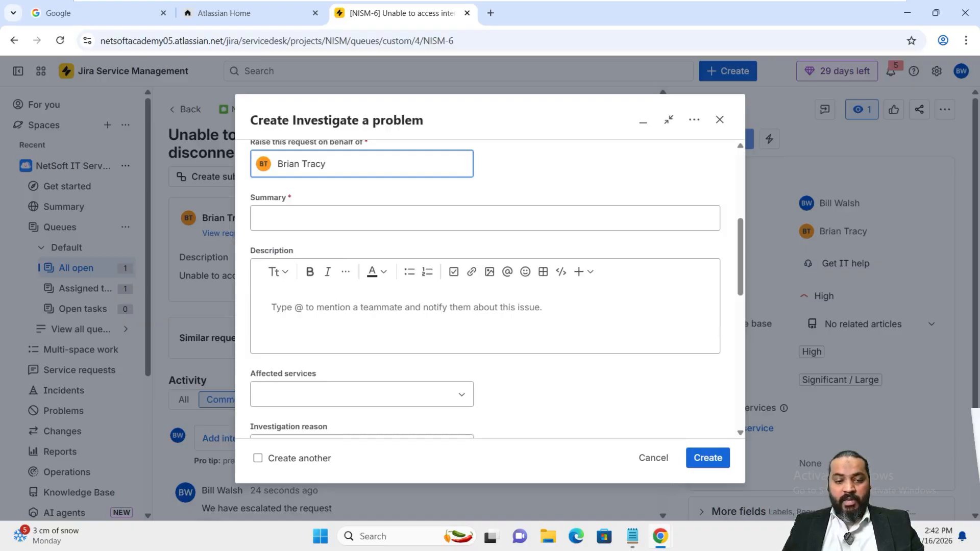
{"action": "left_click", "coordinate": [368, 225]}
{"action": "type", "text": "Frequent network disconnections impacting multiple users"}
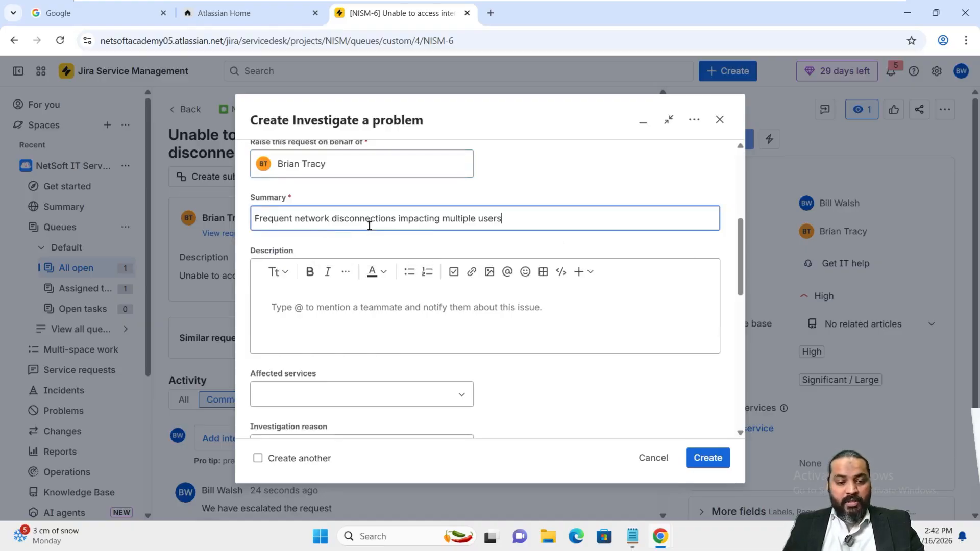
{"action": "left_click", "coordinate": [397, 303]}
{"action": "type", "text": "Frequent network disconnections impacting multiple users"}
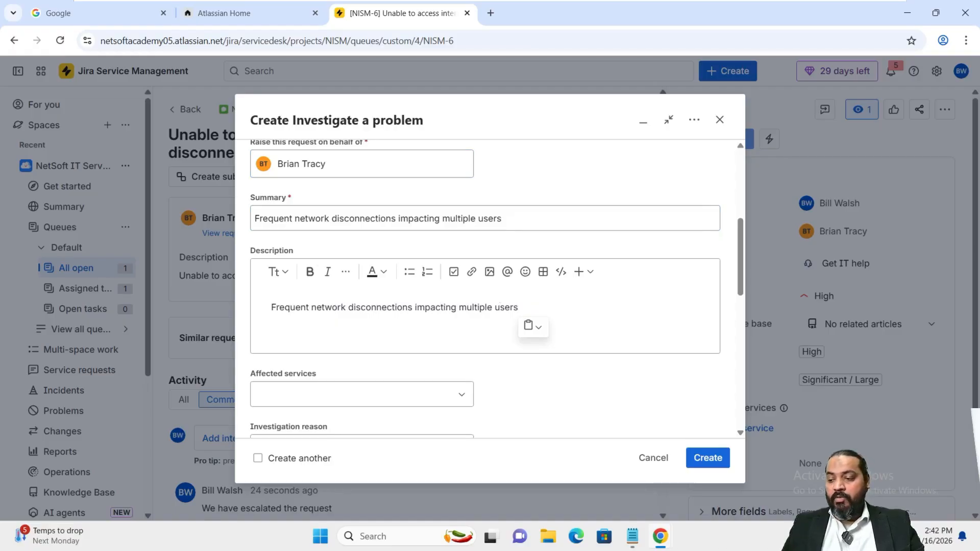
Set investigation reason High impact incident, urgency Medium, impact Moderate / Limited, and create the problem
{"action": "scroll", "coordinate": [555, 338], "scroll_direction": "down", "scroll_amount": 1}
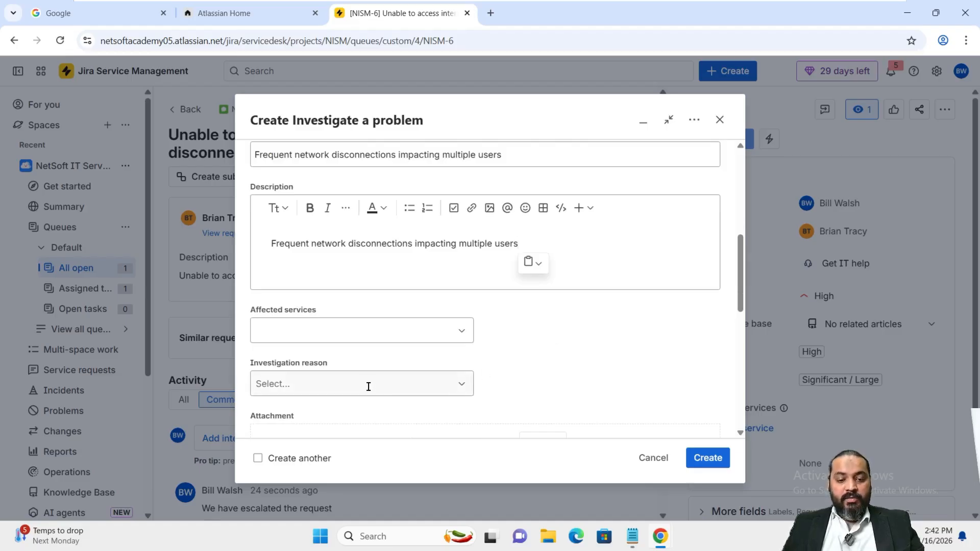
{"action": "scroll", "coordinate": [369, 387], "scroll_direction": "down", "scroll_amount": 1}
{"action": "left_click", "coordinate": [420, 324]}
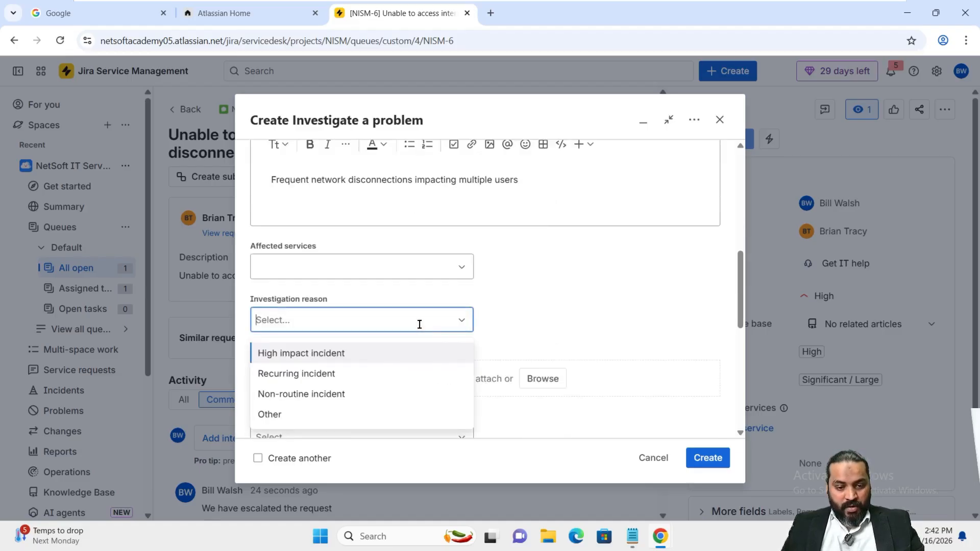
{"action": "left_click", "coordinate": [316, 361]}
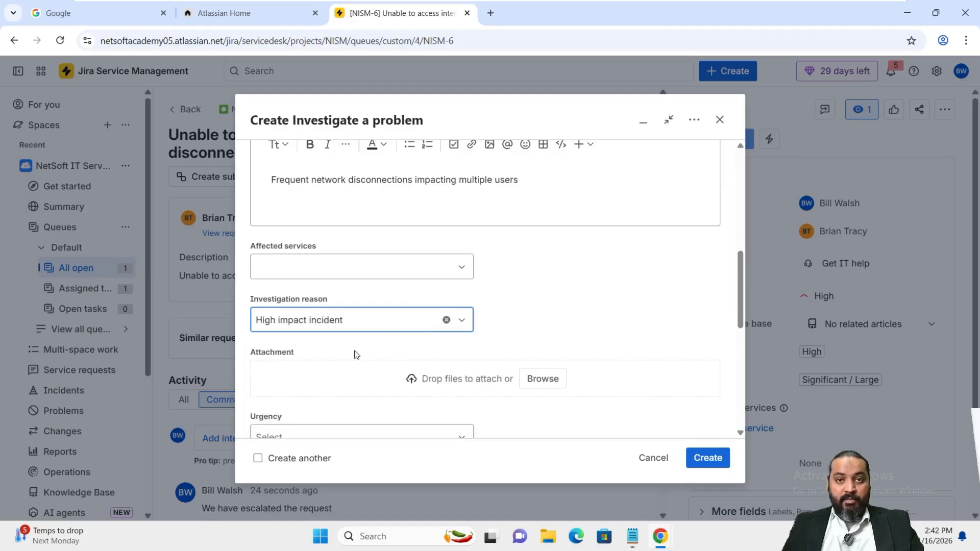
{"action": "scroll", "coordinate": [604, 311], "scroll_direction": "down", "scroll_amount": 2}
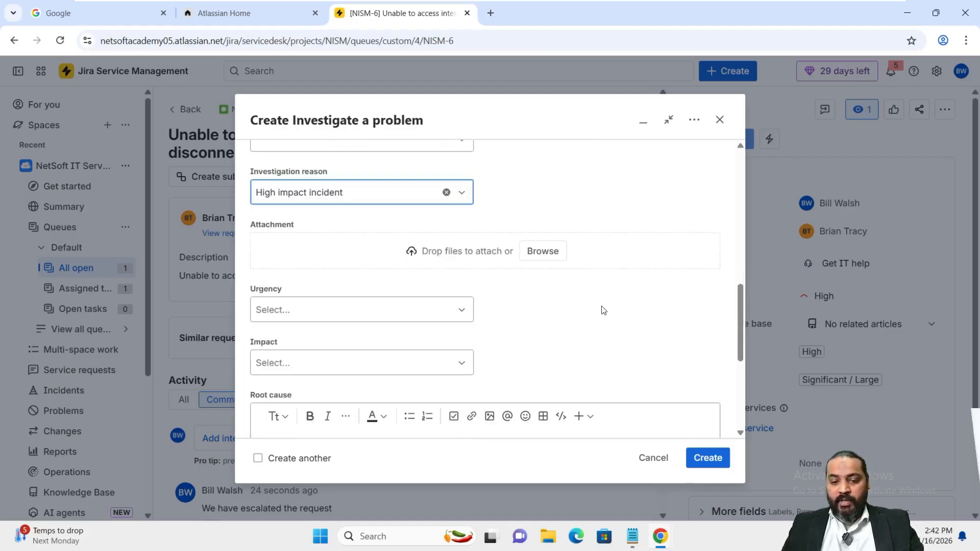
{"action": "left_click", "coordinate": [382, 315]}
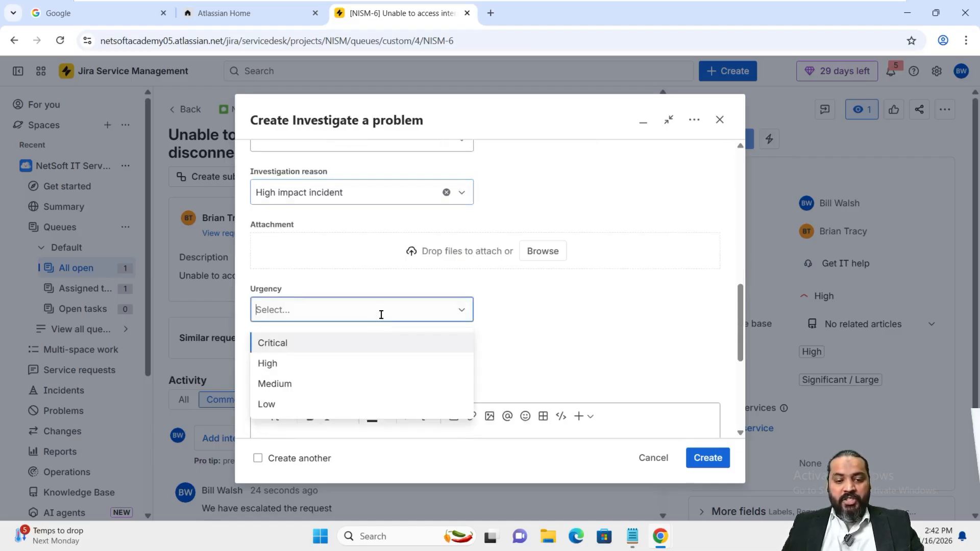
{"action": "left_click", "coordinate": [347, 383]}
{"action": "left_click", "coordinate": [401, 365]}
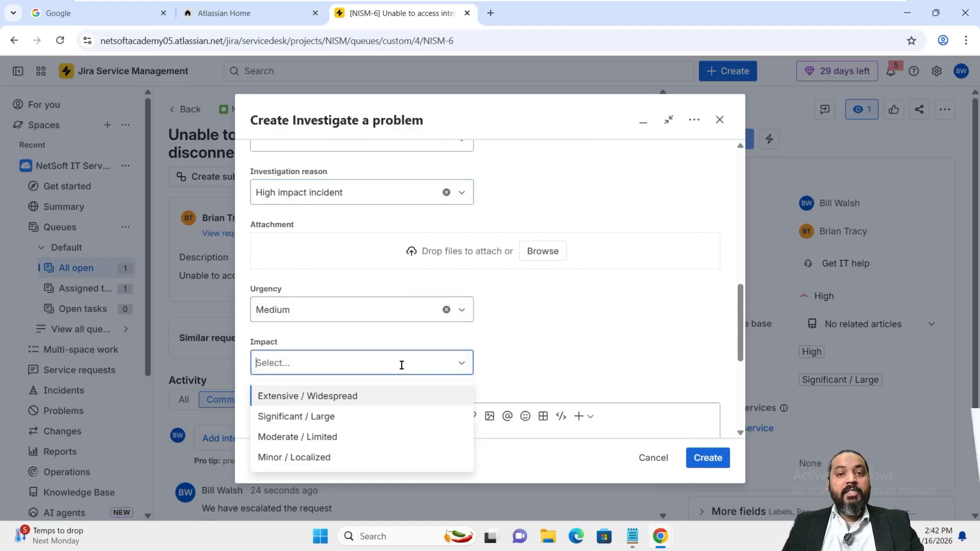
{"action": "left_click", "coordinate": [332, 435]}
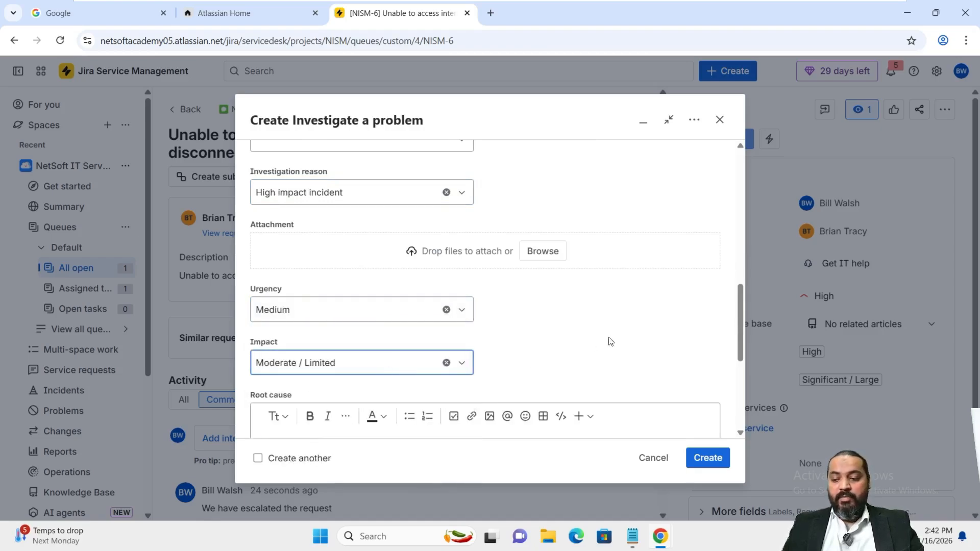
{"action": "scroll", "coordinate": [644, 337], "scroll_direction": "down", "scroll_amount": 1}
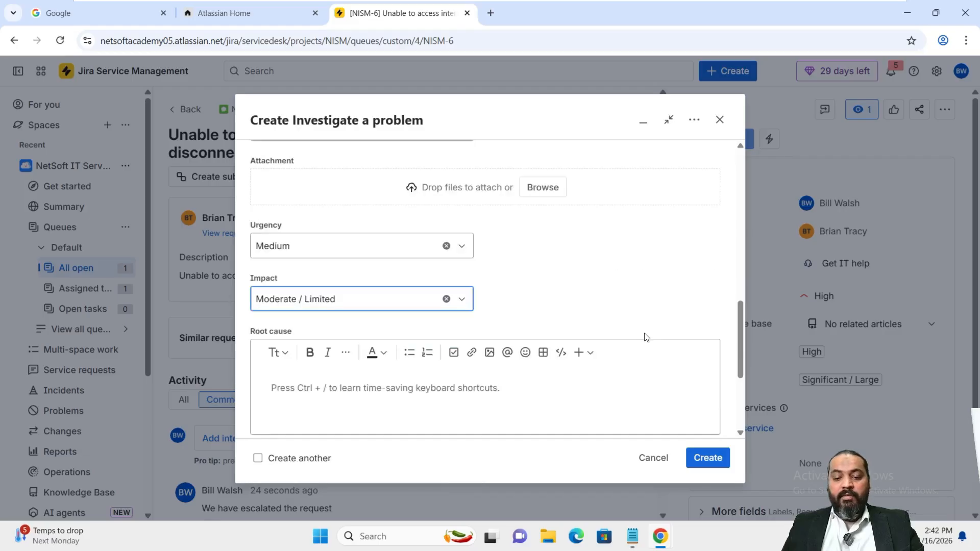
{"action": "left_click", "coordinate": [710, 458]}
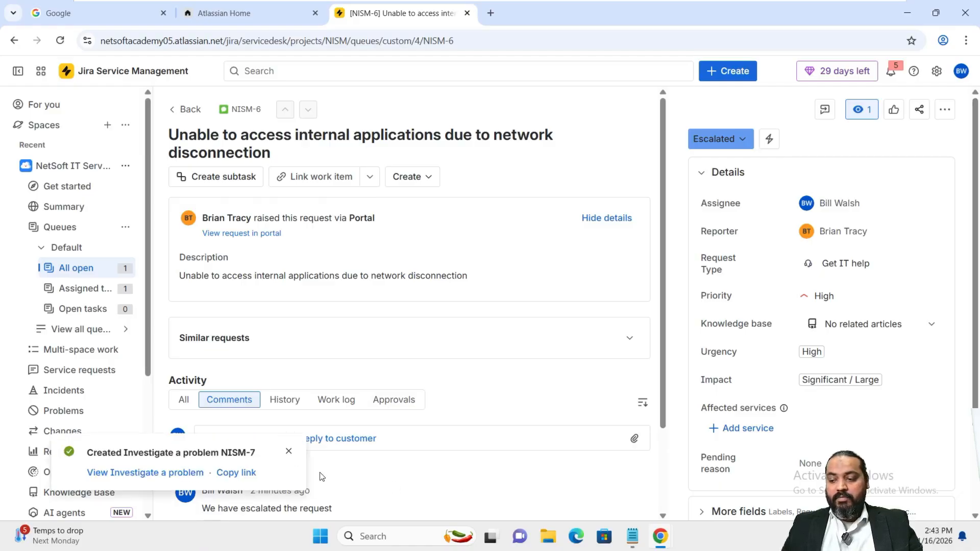
{"action": "left_click", "coordinate": [289, 451]}
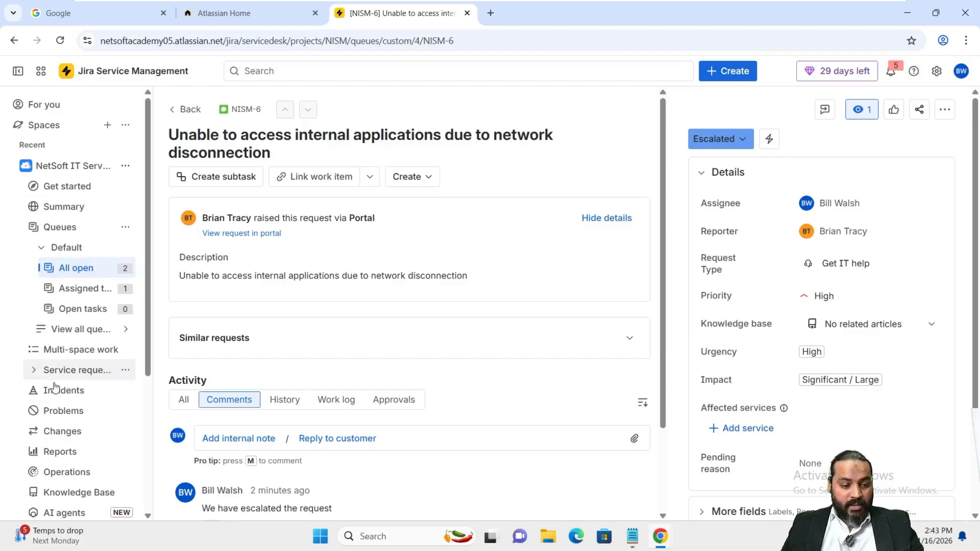
Open the Open problems queue under Problems > Default, showing NISM-7 unassigned
{"action": "left_click", "coordinate": [63, 419]}
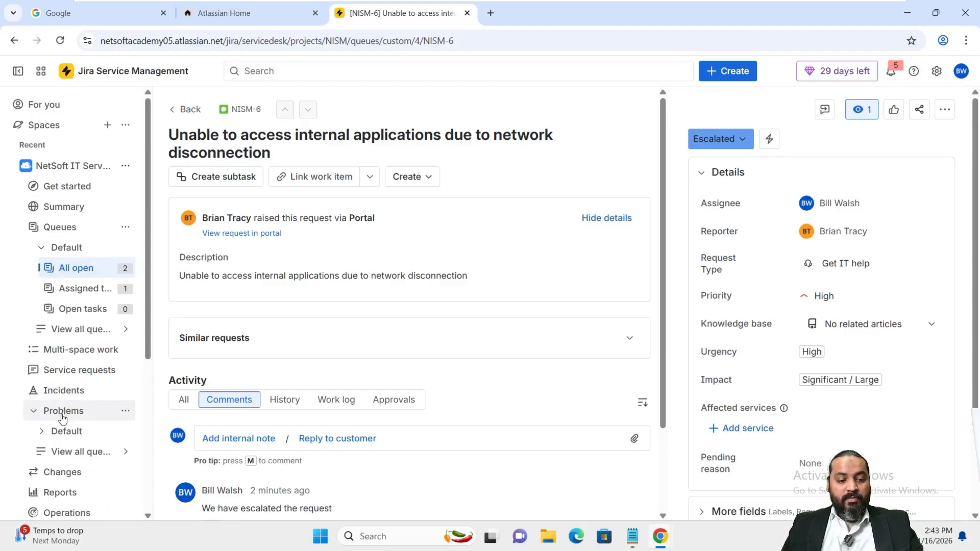
{"action": "left_click", "coordinate": [65, 434]}
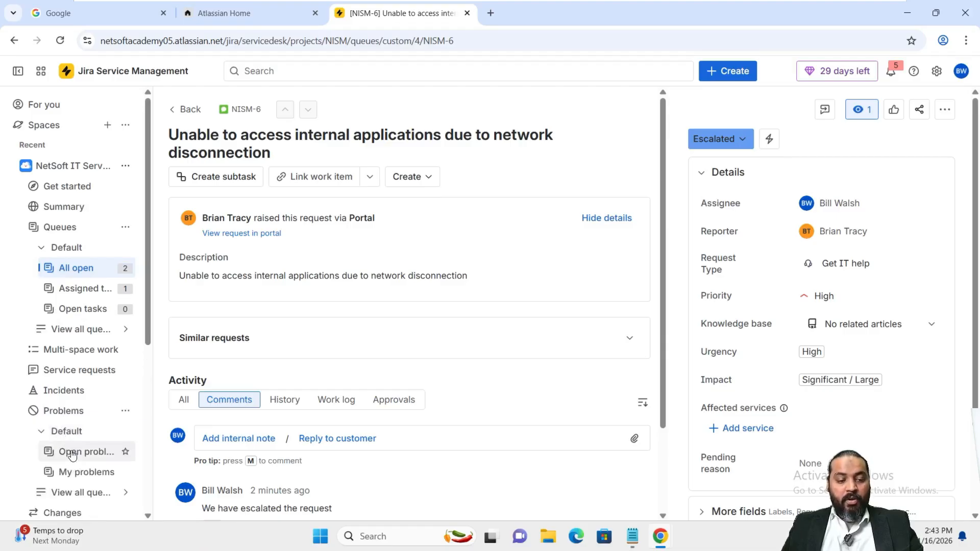
{"action": "left_click", "coordinate": [72, 454]}
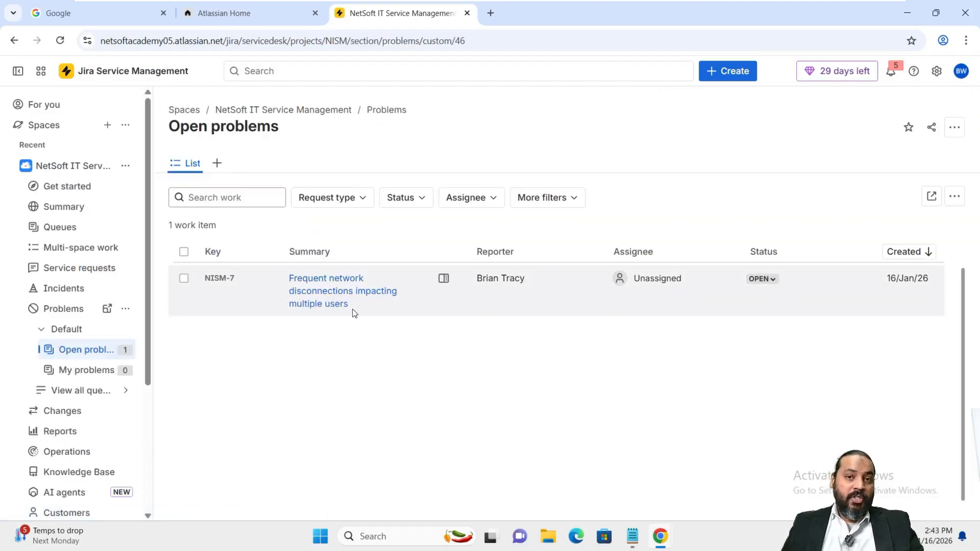
Open problem NISM-7 from the open problems list
{"action": "left_click", "coordinate": [312, 285]}
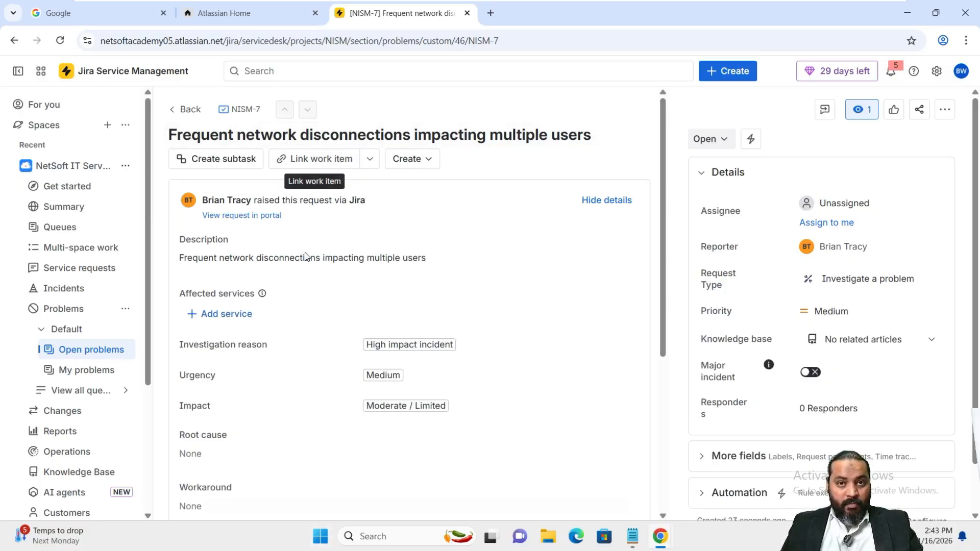
{"action": "left_click", "coordinate": [322, 162]}
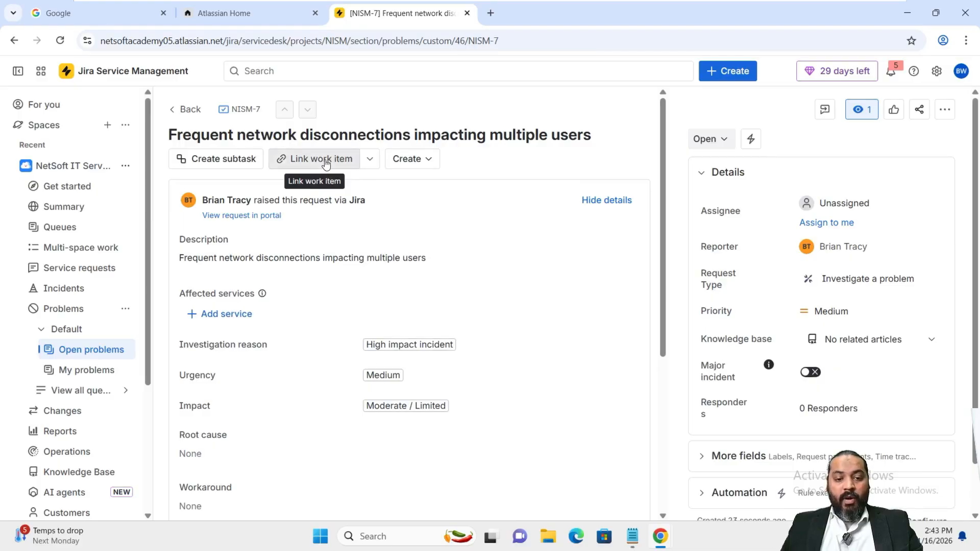
{"action": "left_click", "coordinate": [14, 41]}
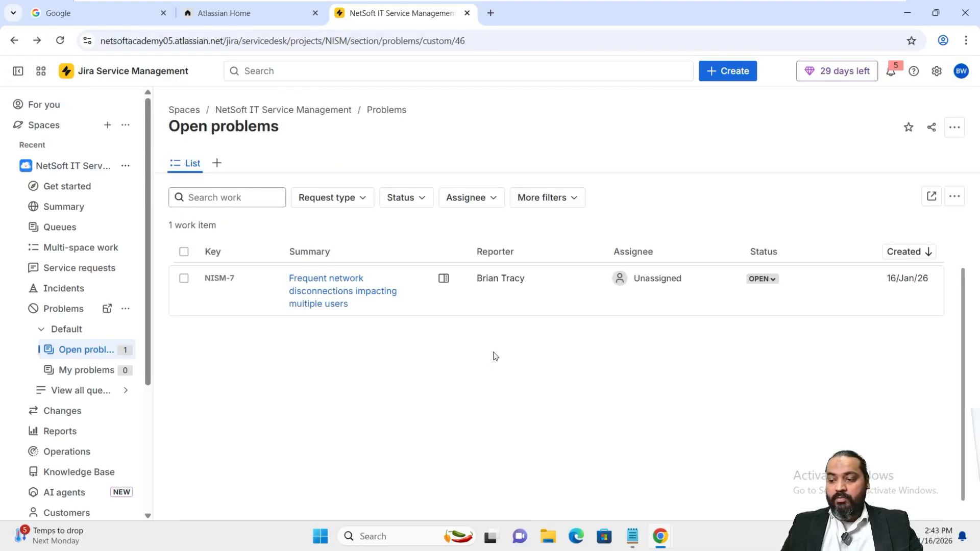
{"action": "left_click", "coordinate": [323, 296]}
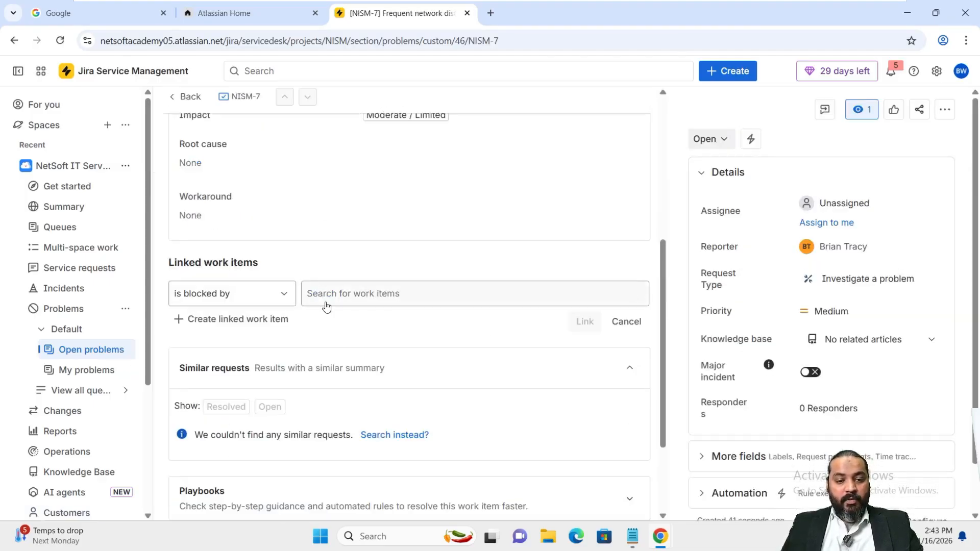
Start a new work item link on NISM-7 and bring up its link-type choices
{"action": "left_click", "coordinate": [368, 160]}
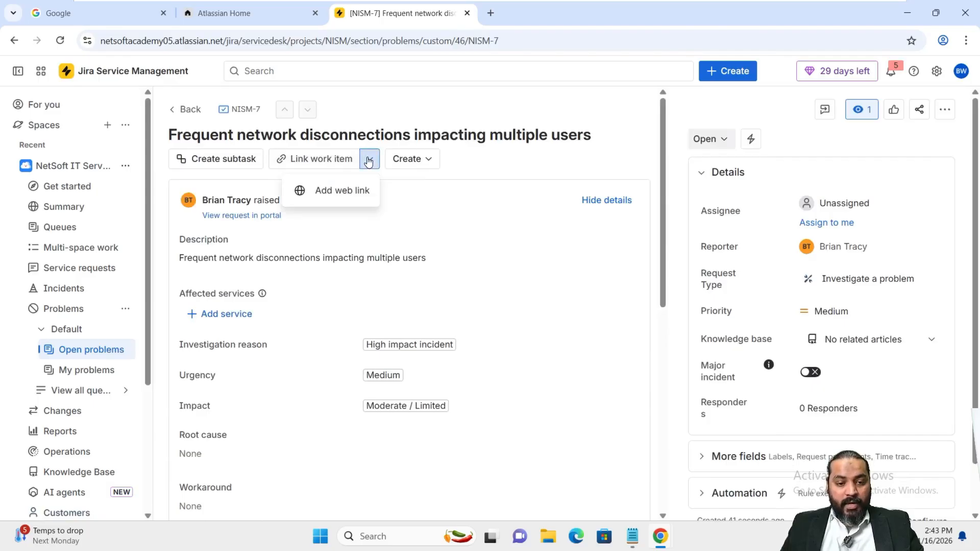
{"action": "left_click", "coordinate": [368, 159]}
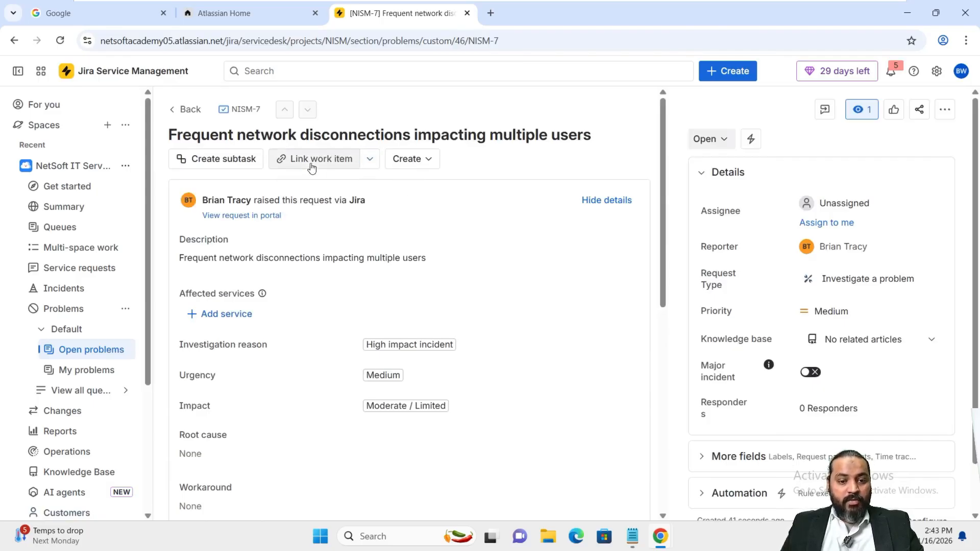
{"action": "left_click", "coordinate": [311, 159]}
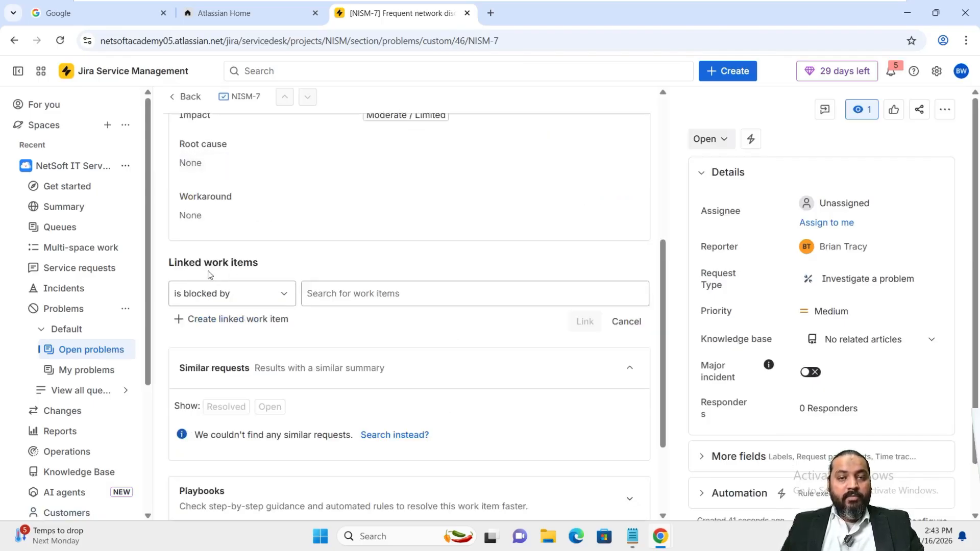
{"action": "scroll", "coordinate": [372, 287], "scroll_direction": "up", "scroll_amount": 4}
{"action": "scroll", "coordinate": [349, 261], "scroll_direction": "down", "scroll_amount": 4}
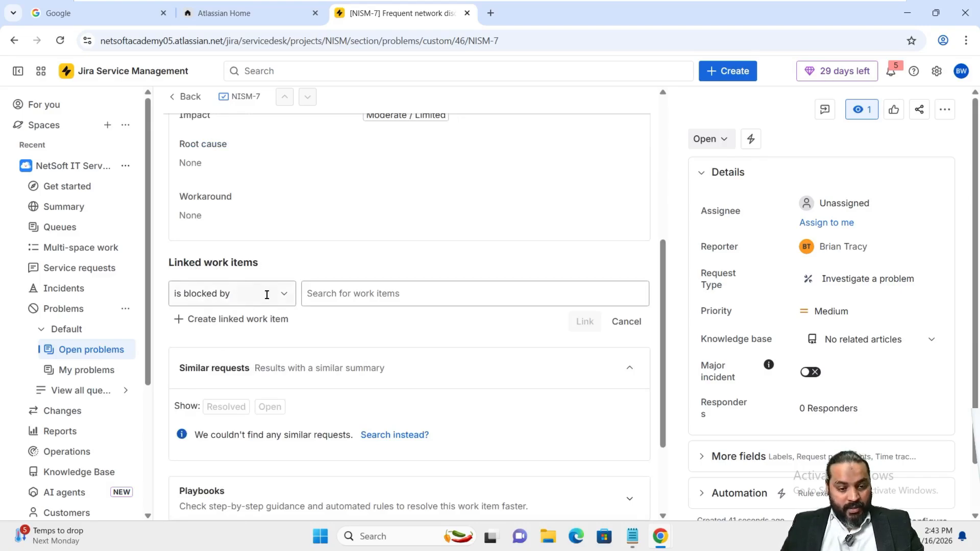
{"action": "left_click", "coordinate": [285, 294]}
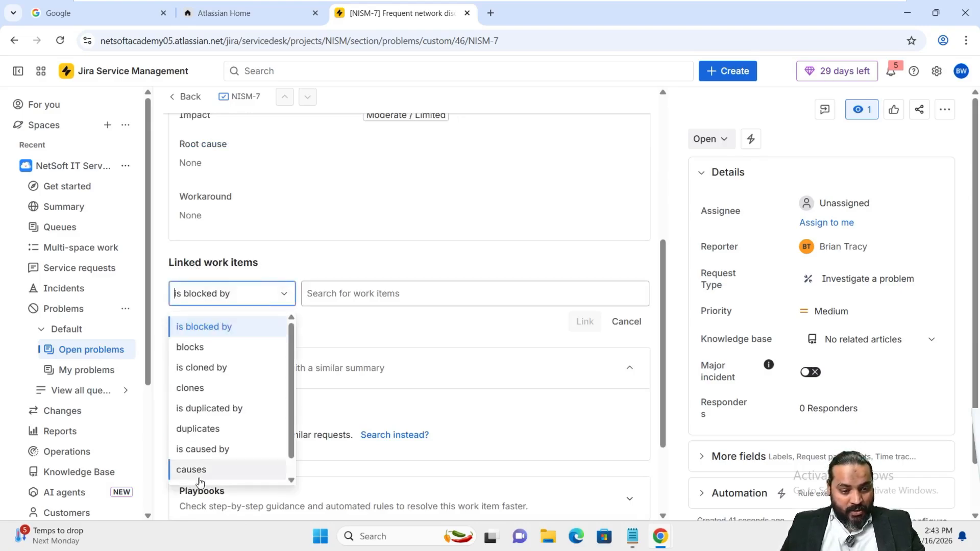
{"action": "scroll", "coordinate": [200, 482], "scroll_direction": "down", "scroll_amount": 1}
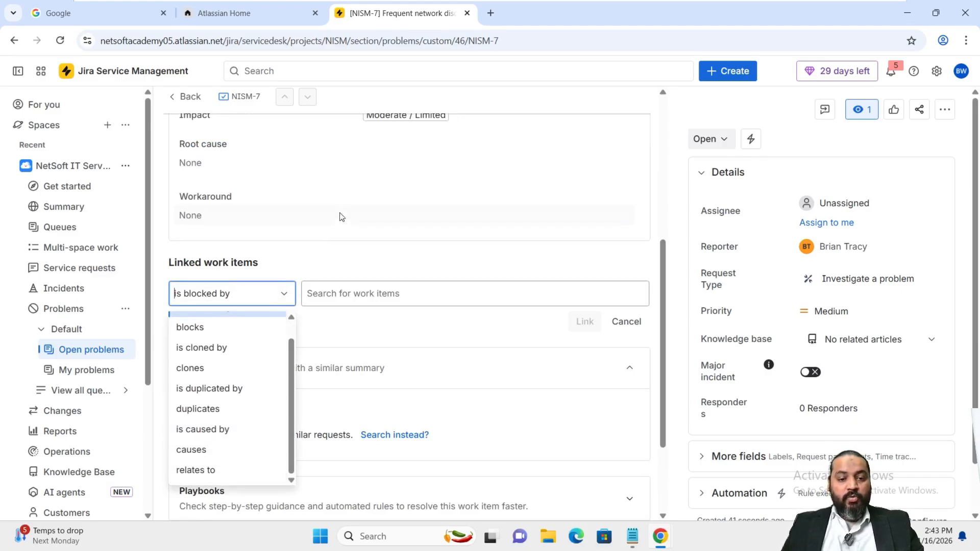
{"action": "scroll", "coordinate": [342, 217], "scroll_direction": "up", "scroll_amount": 5}
{"action": "scroll", "coordinate": [321, 339], "scroll_direction": "down", "scroll_amount": 1}
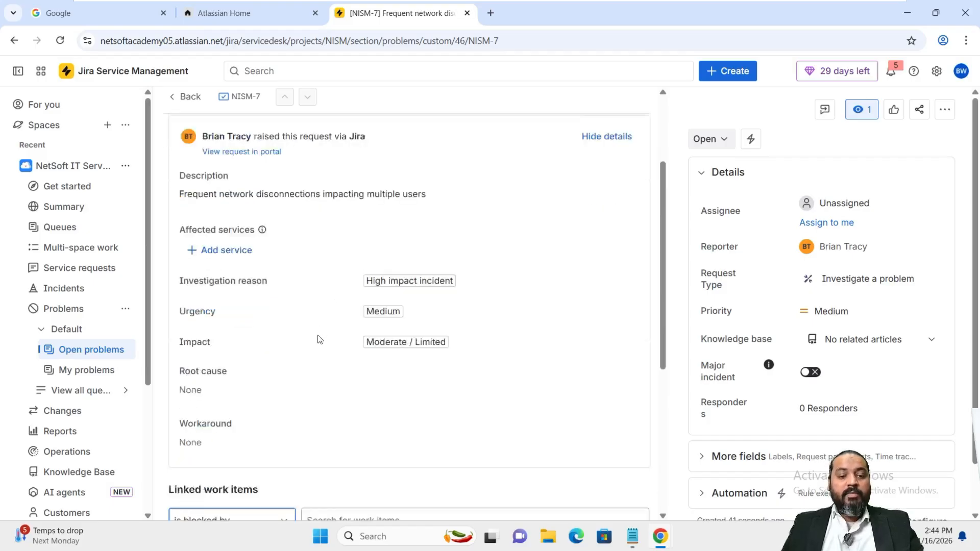
{"action": "scroll", "coordinate": [320, 340], "scroll_direction": "down", "scroll_amount": 5}
{"action": "left_click", "coordinate": [233, 266]}
Link NISM-7 to incident NISM-6 as 'relates to', found by its pasted title
{"action": "left_click", "coordinate": [219, 444]}
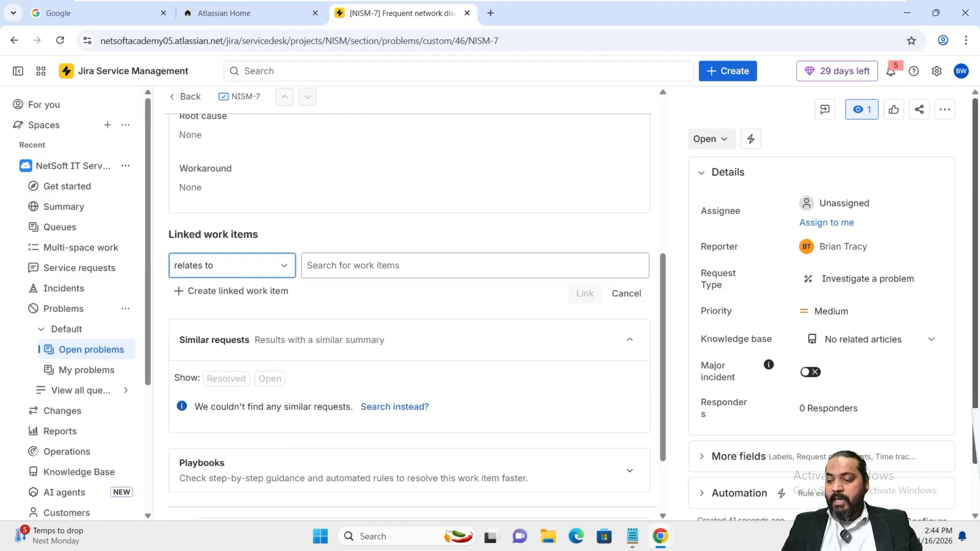
{"action": "left_click", "coordinate": [361, 265]}
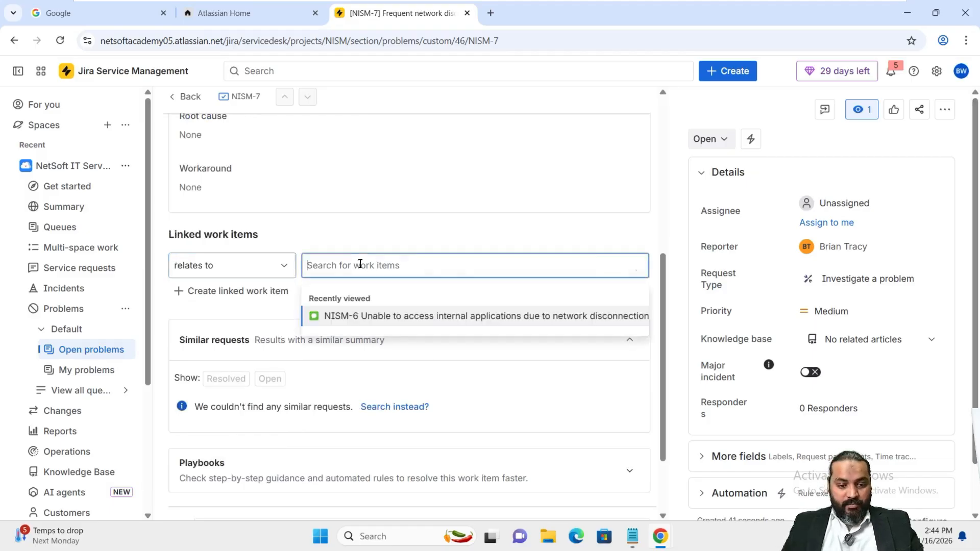
{"action": "type", "text": "Unable to access internal applications due to network disconnection"}
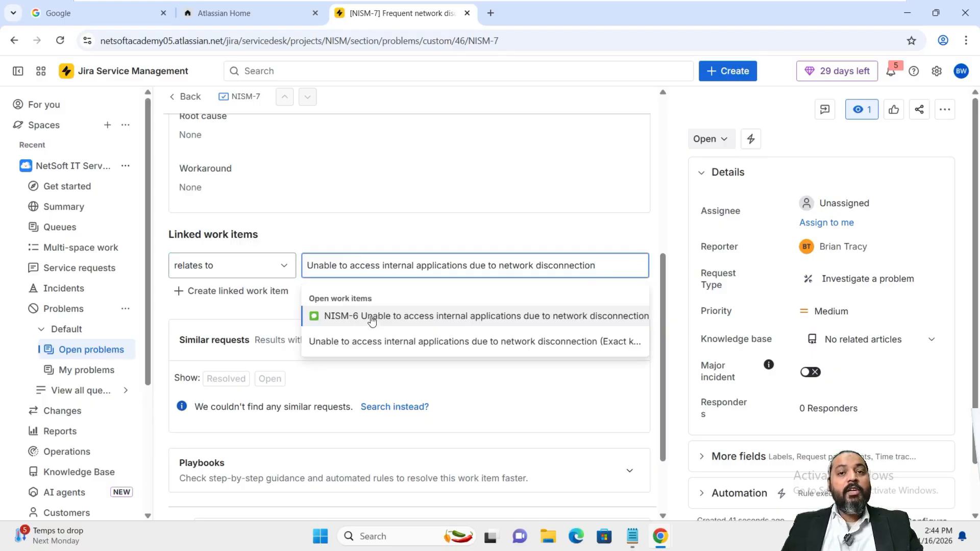
{"action": "left_click", "coordinate": [372, 317]}
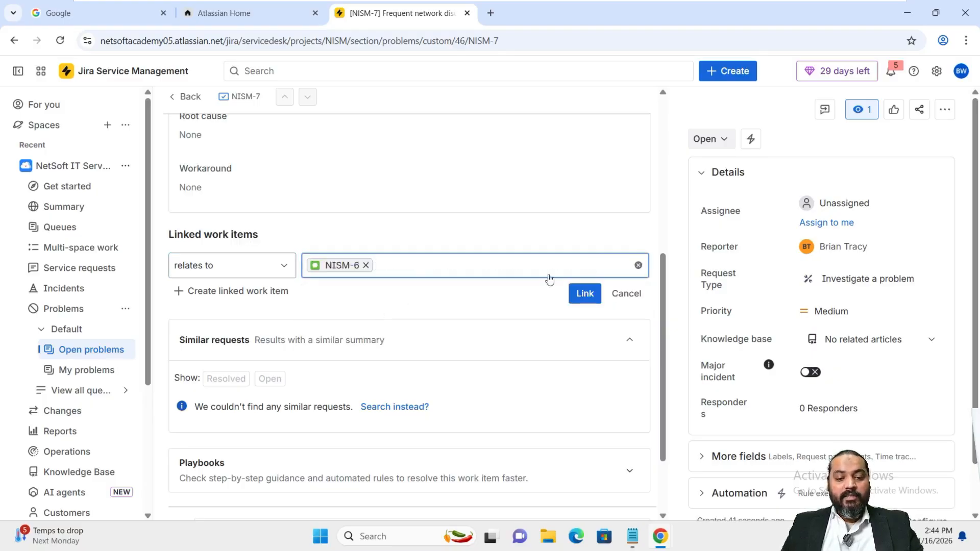
{"action": "left_click", "coordinate": [366, 265]}
{"action": "type", "text": "Unable to access internal applications due to network disconnection"}
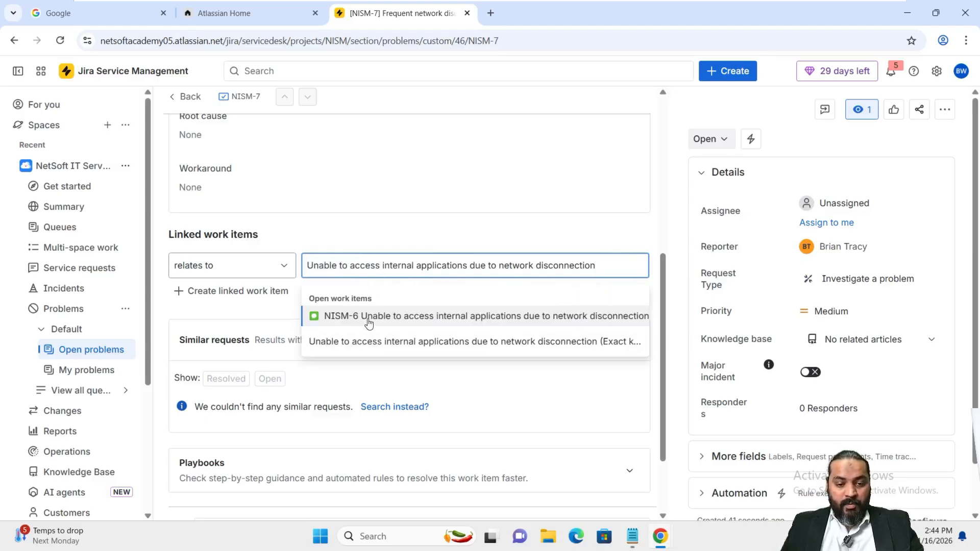
{"action": "left_click", "coordinate": [510, 324]}
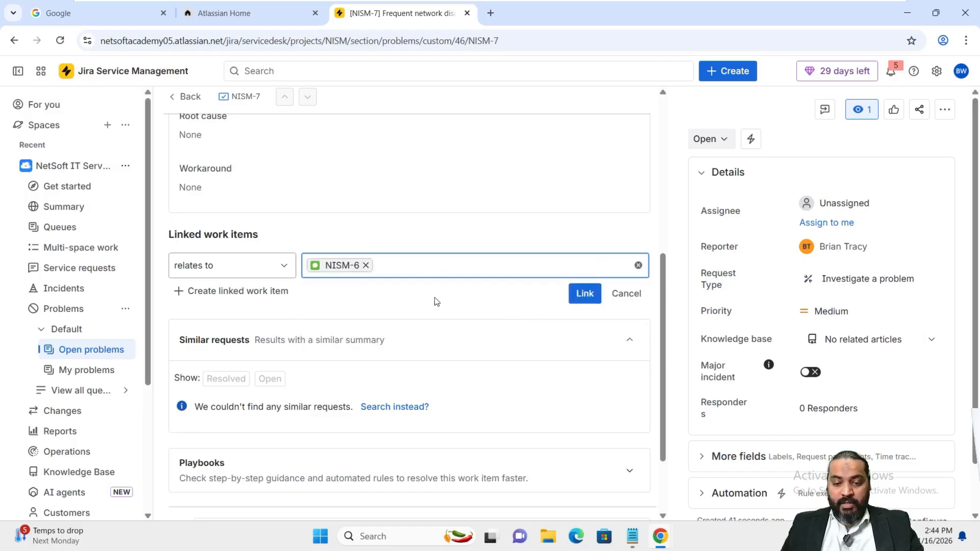
{"action": "left_click", "coordinate": [582, 294]}
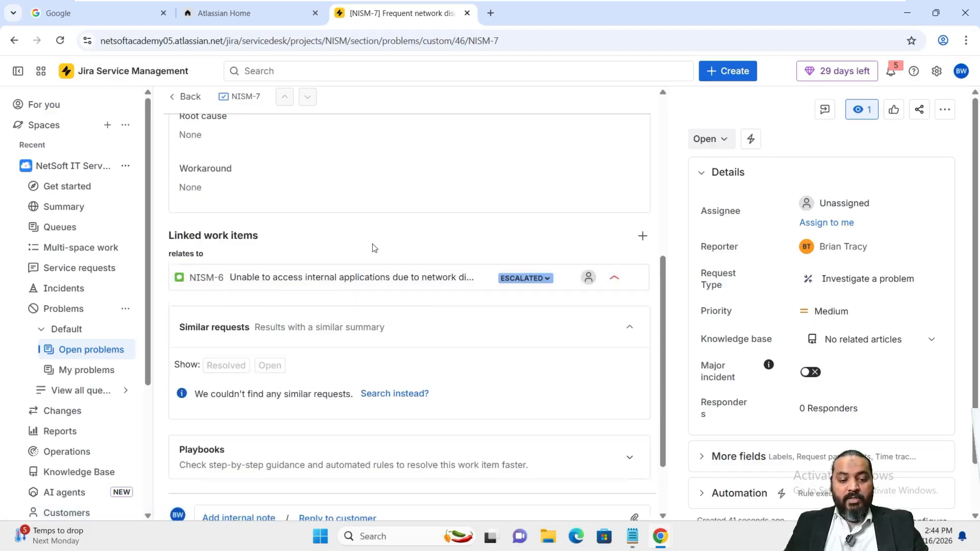
{"action": "scroll", "coordinate": [375, 248], "scroll_direction": "down", "scroll_amount": 2}
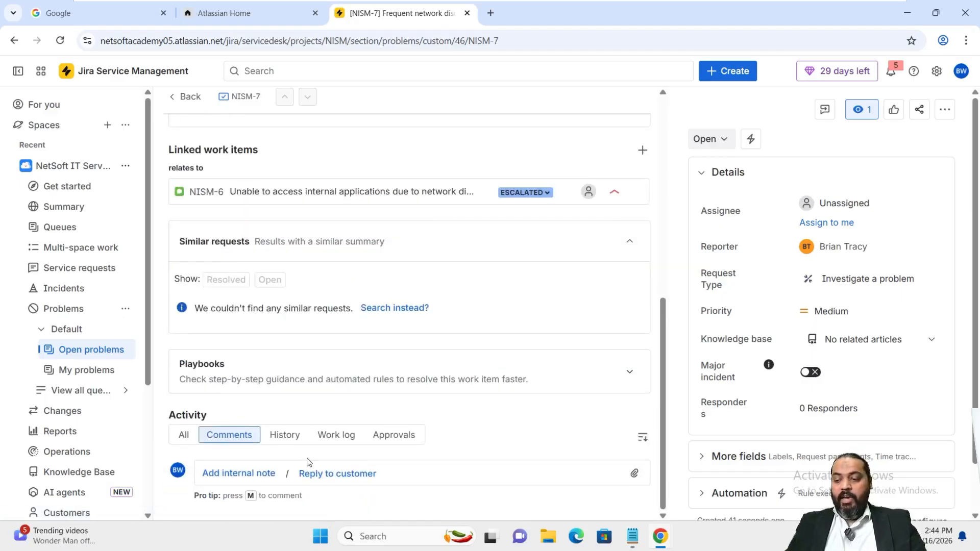
Post the internal note 'Hardware failure has been ruled out,' on NISM-7
{"action": "left_click", "coordinate": [228, 478]}
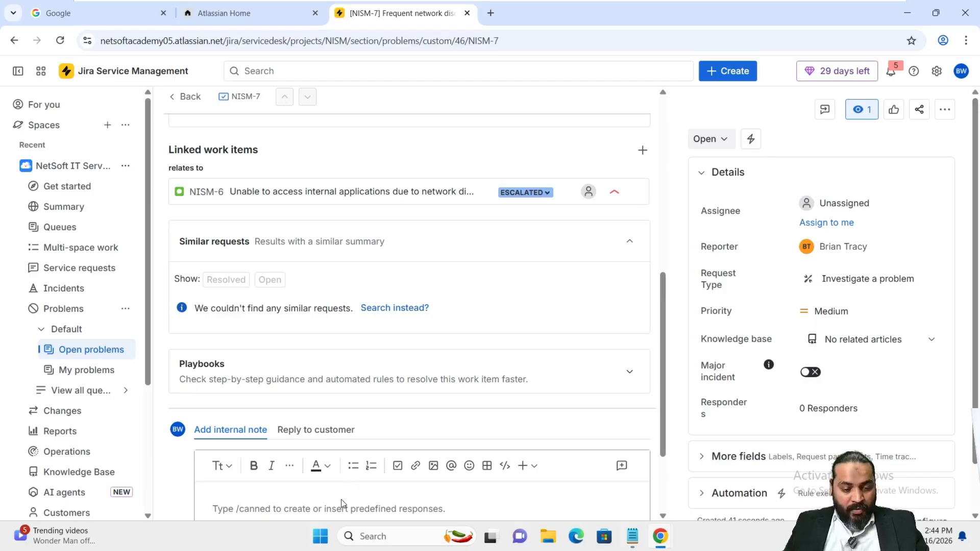
{"action": "type", "text": "hardware failure has been ruled out"}
{"action": "left_click_drag", "start_coordinate": [219, 509], "coordinate": [203, 518]}
{"action": "type", "text": "H"}
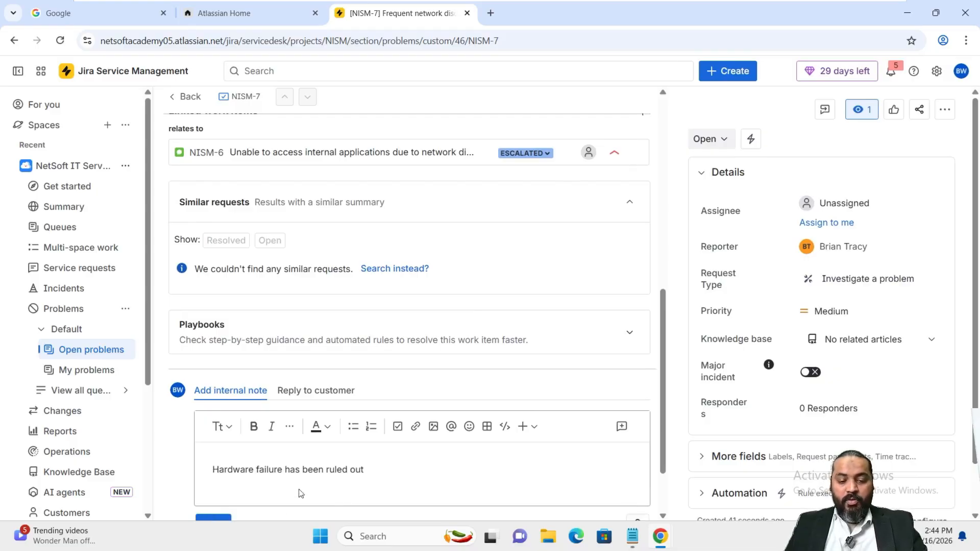
{"action": "scroll", "coordinate": [293, 485], "scroll_direction": "down", "scroll_amount": 2}
{"action": "left_click", "coordinate": [400, 442]}
{"action": "type", "text": ","}
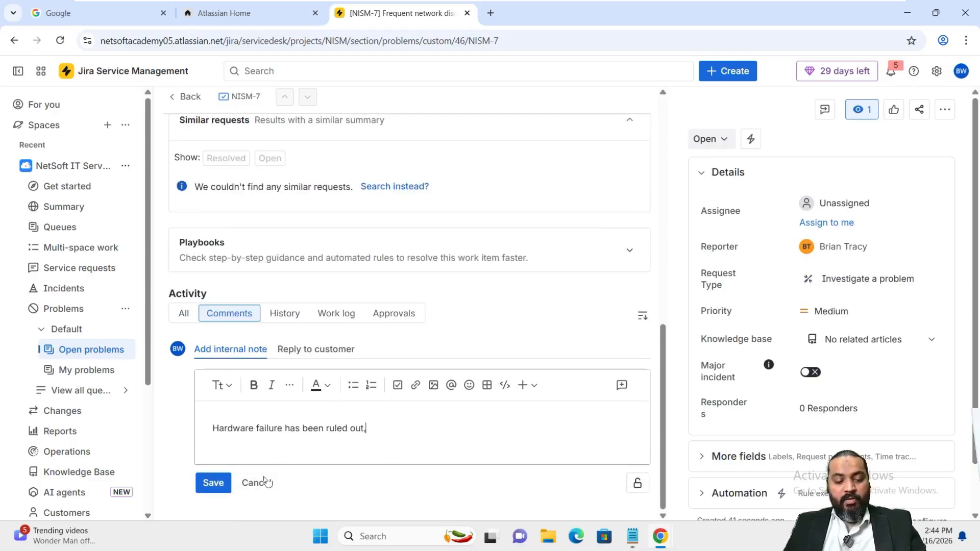
{"action": "left_click", "coordinate": [213, 483]}
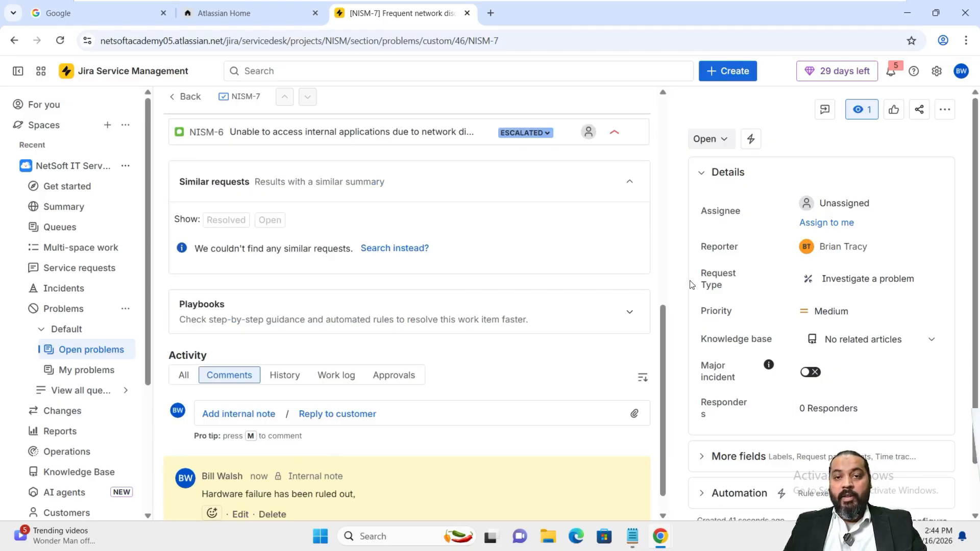
Assign NISM-7 to yourself and apply Start Progress to make it In Progress
{"action": "left_click", "coordinate": [828, 223]}
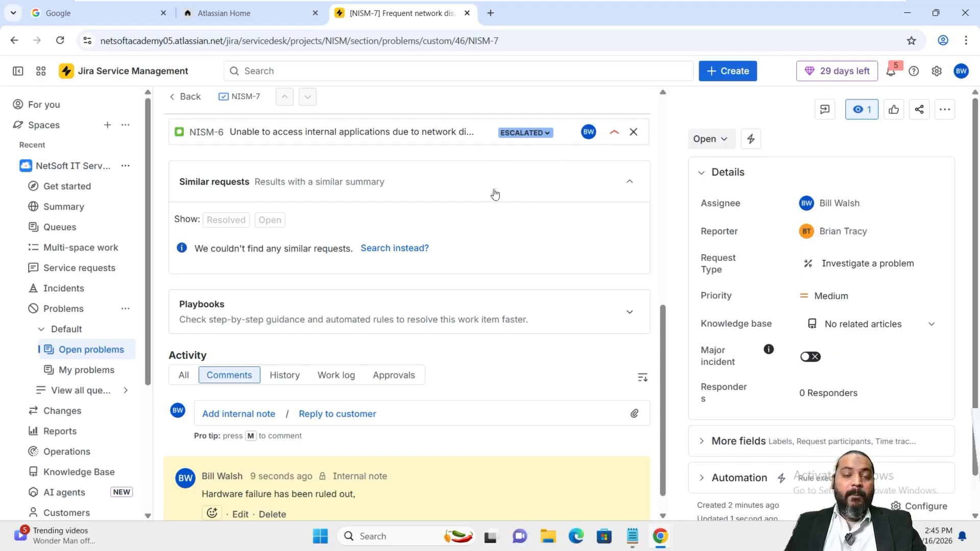
{"action": "left_click", "coordinate": [724, 145]}
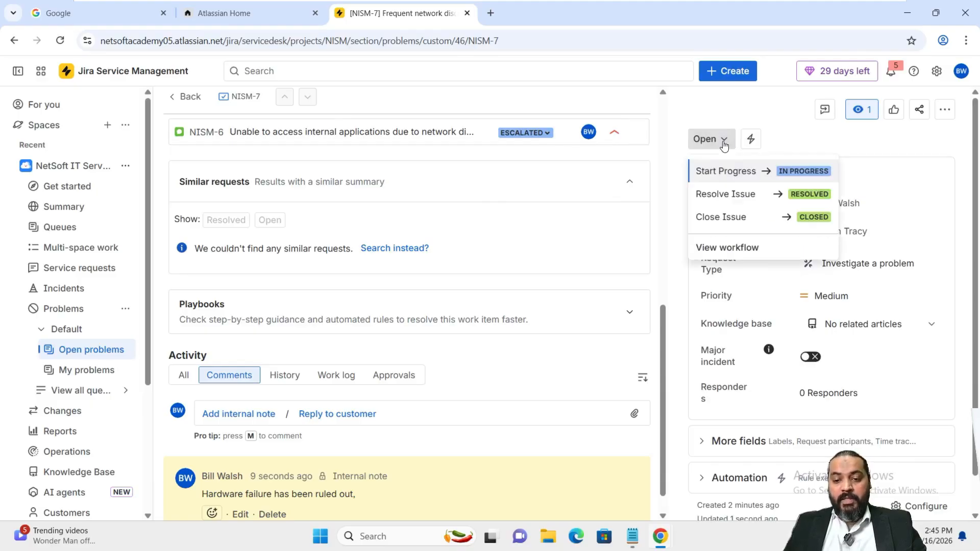
{"action": "left_click", "coordinate": [727, 176]}
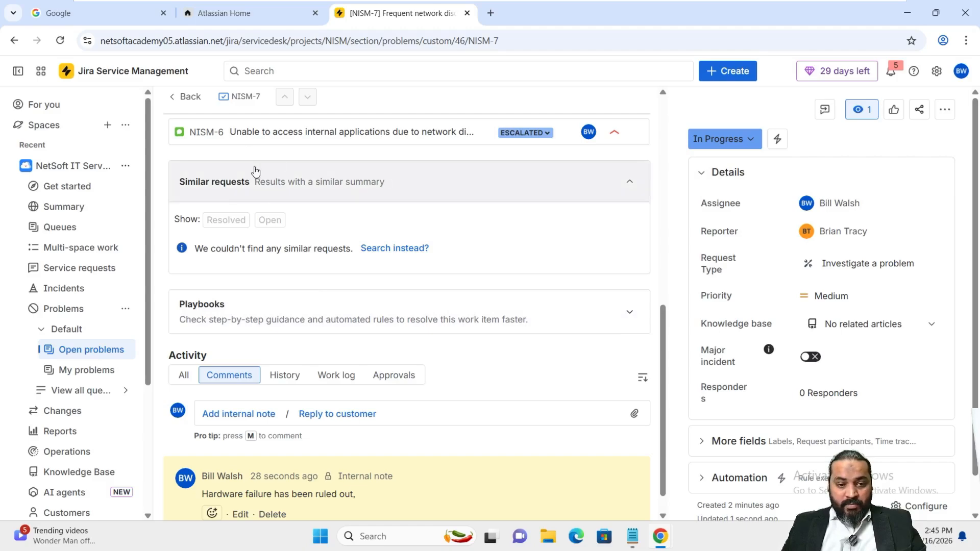
{"action": "scroll", "coordinate": [255, 170], "scroll_direction": "up", "scroll_amount": 1}
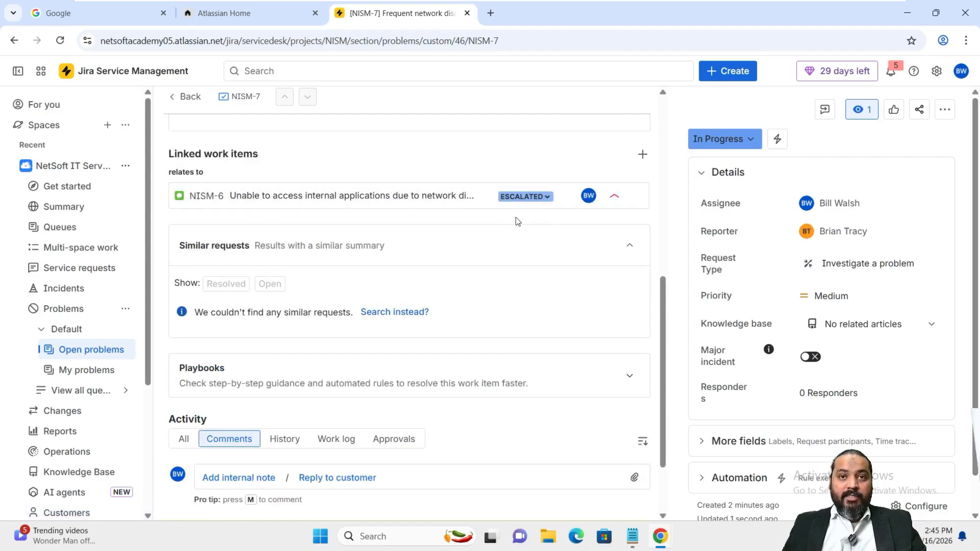
Move NISM-6 to In progress with the internal comment 'Checking for the Cisco advisories,'
{"action": "left_click", "coordinate": [538, 199]}
{"action": "left_click", "coordinate": [543, 221]}
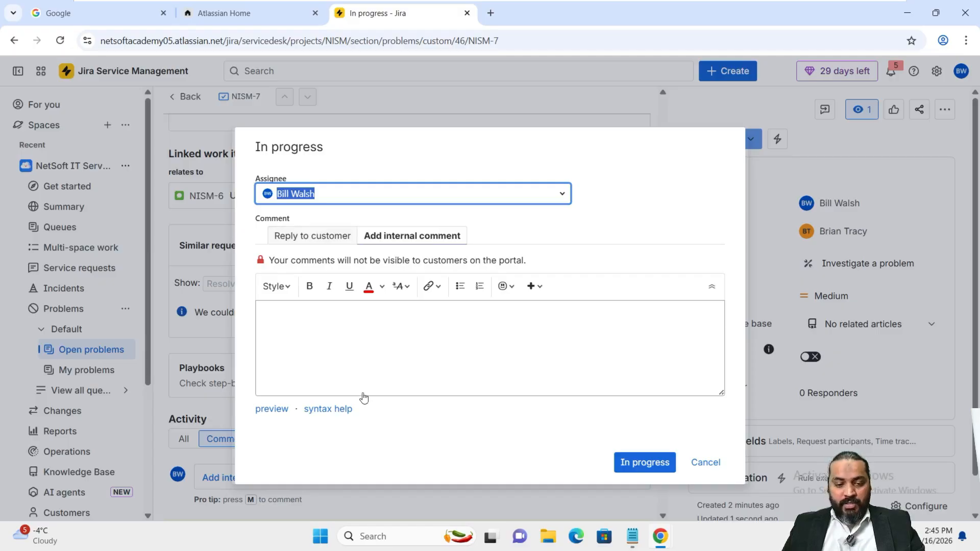
{"action": "left_click", "coordinate": [348, 337]}
{"action": "type", "text": "checking for Cisco advis"}
{"action": "left_click_drag", "start_coordinate": [265, 309], "coordinate": [226, 308]}
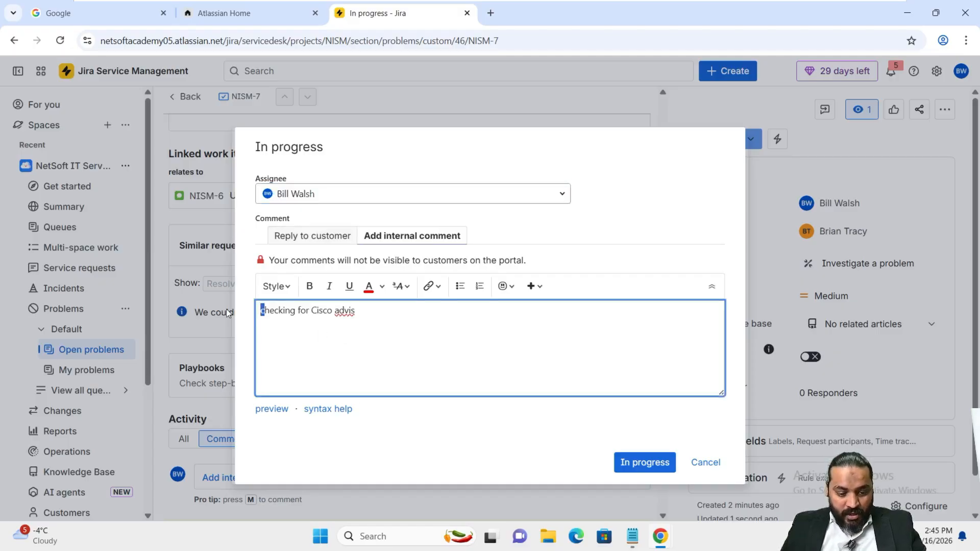
{"action": "type", "text": "C"}
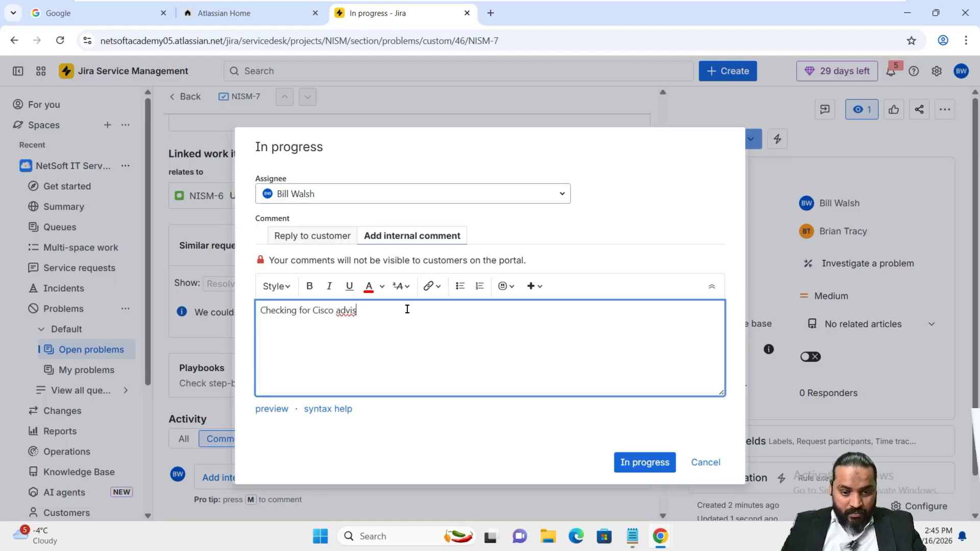
{"action": "type", "text": "ories"}
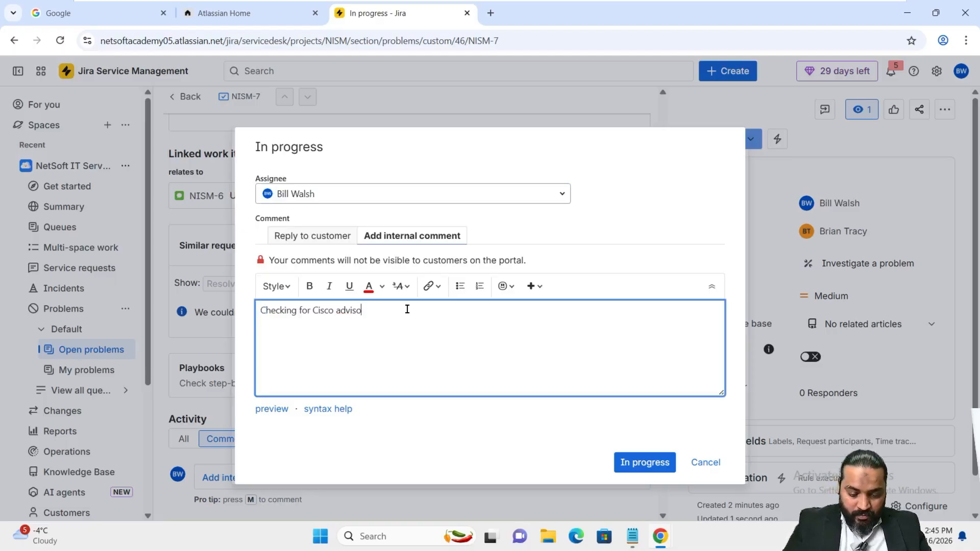
{"action": "left_click", "coordinate": [312, 309]}
{"action": "type", "text": "the"}
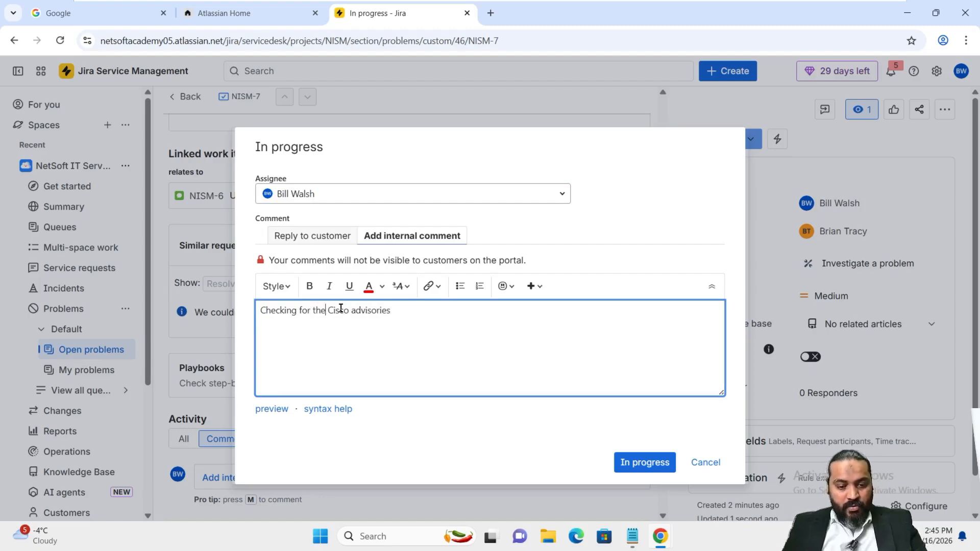
{"action": "left_click", "coordinate": [447, 308]}
{"action": "type", "text": ","}
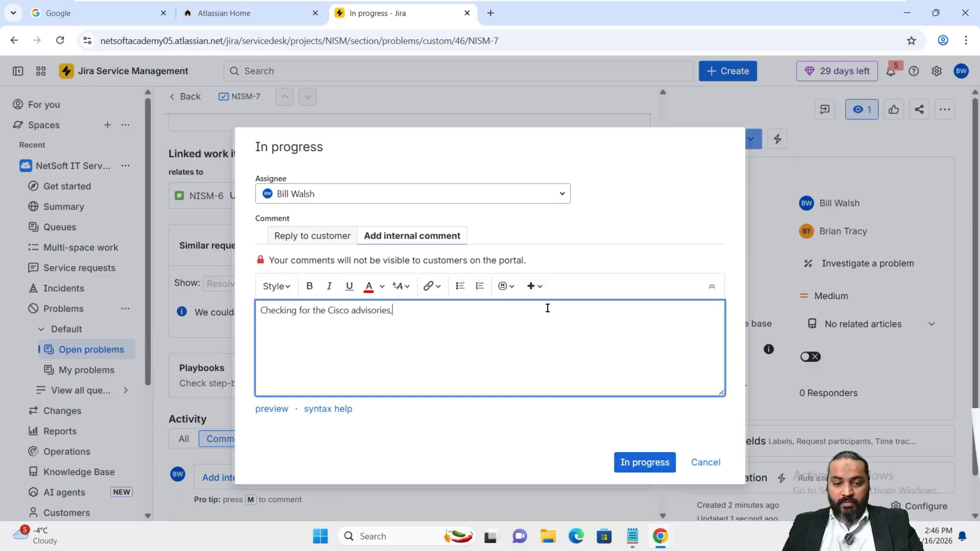
{"action": "left_click", "coordinate": [640, 467]}
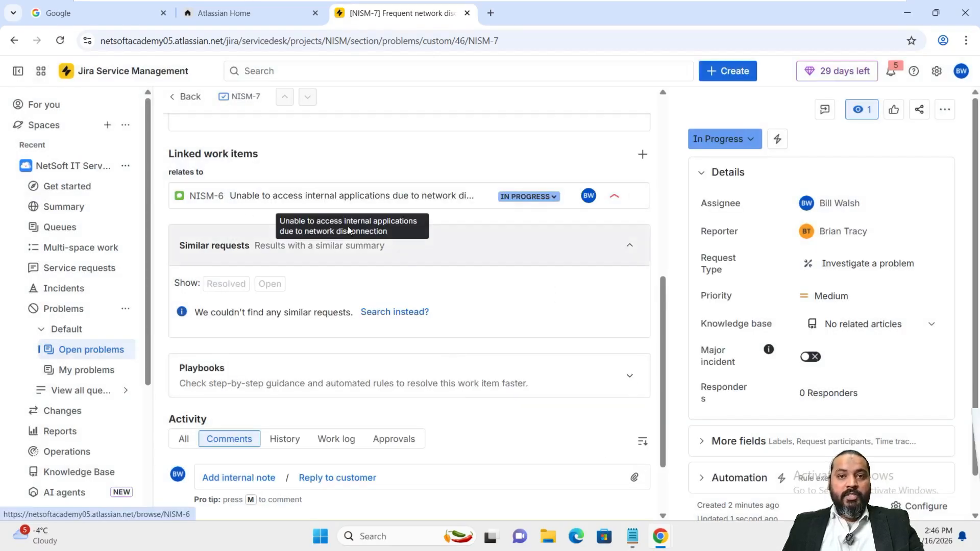
Add the corrected internal note 'Checking for the Cisco advisories' to NISM-7's comments
{"action": "scroll", "coordinate": [390, 429], "scroll_direction": "down", "scroll_amount": 2}
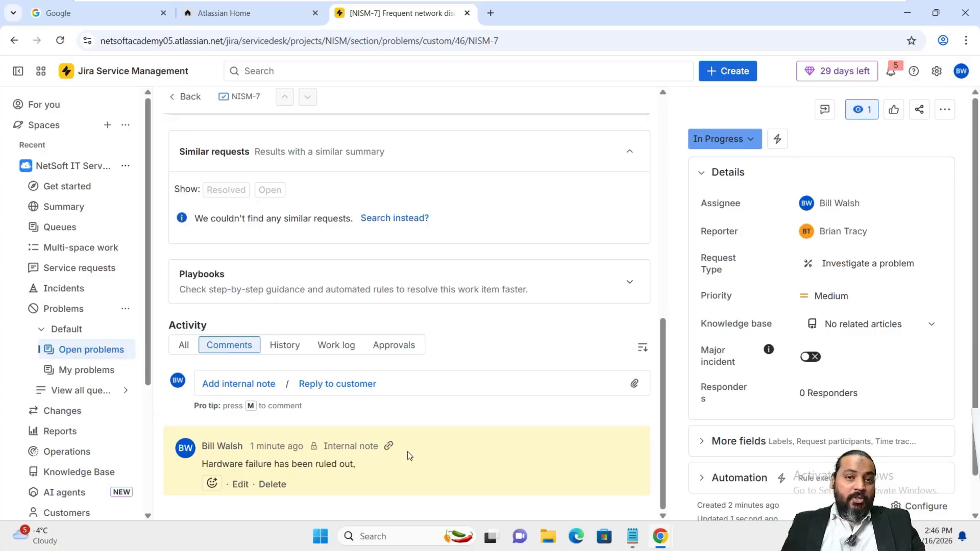
{"action": "left_click", "coordinate": [237, 384]}
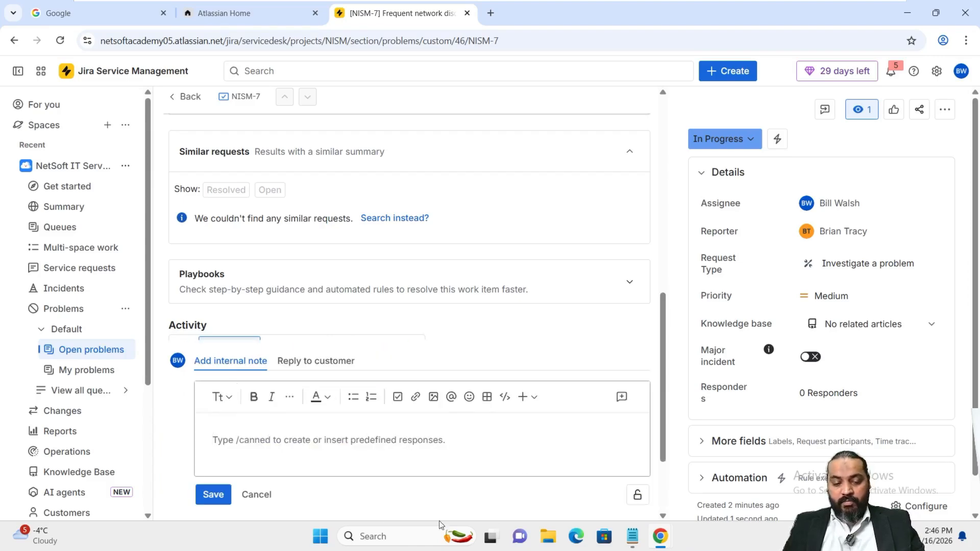
{"action": "type", "text": "checking for Cisco advis"}
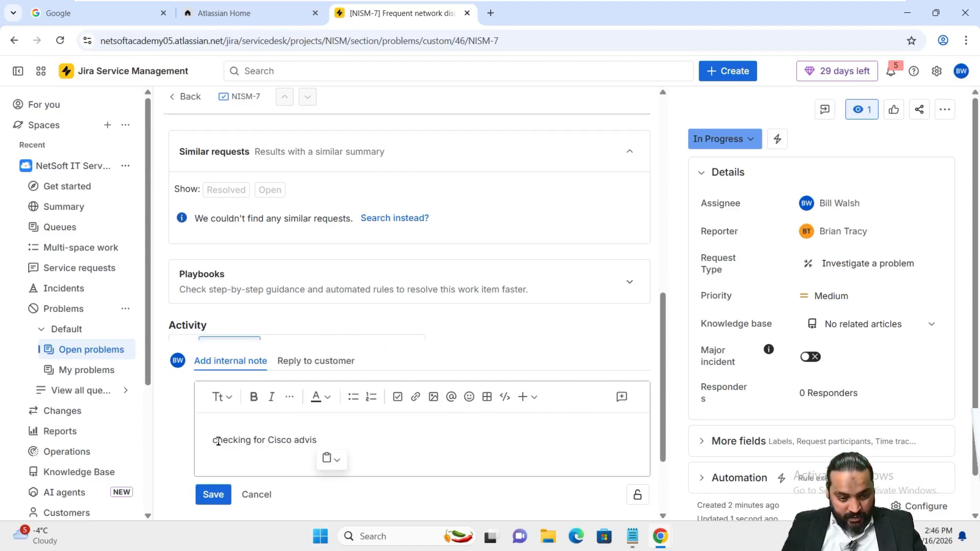
{"action": "left_click_drag", "start_coordinate": [216, 439], "coordinate": [194, 444]}
{"action": "type", "text": "C"}
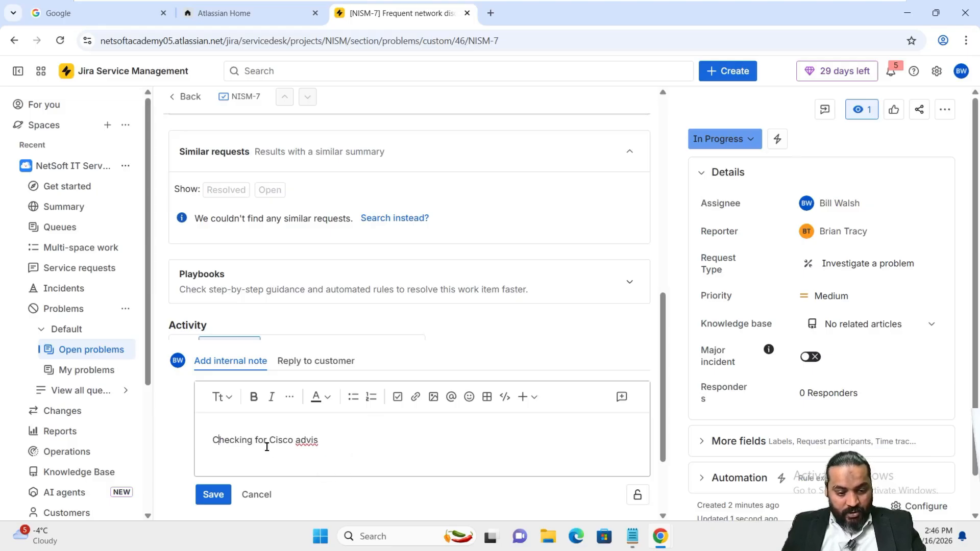
{"action": "left_click", "coordinate": [269, 440]}
{"action": "type", "text": "the "}
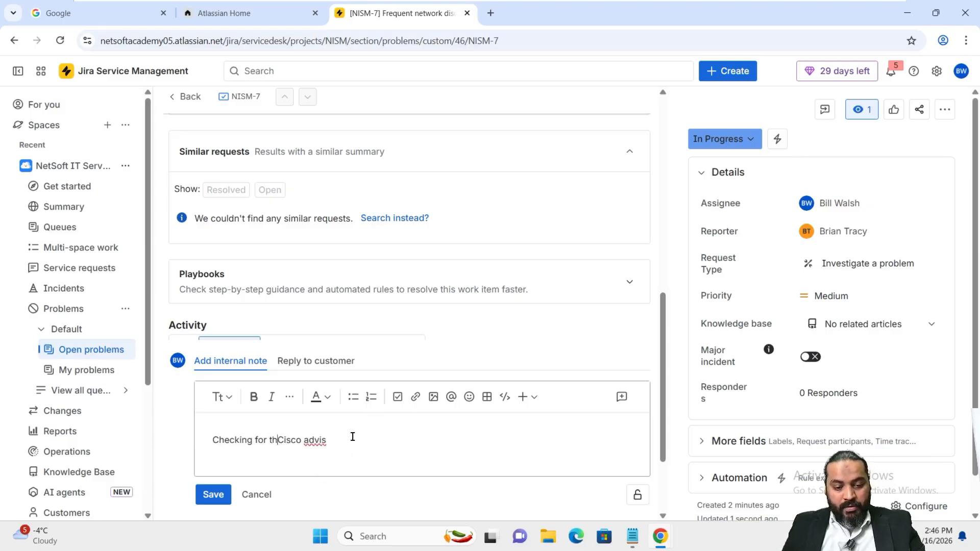
{"action": "type", "text": "o"}
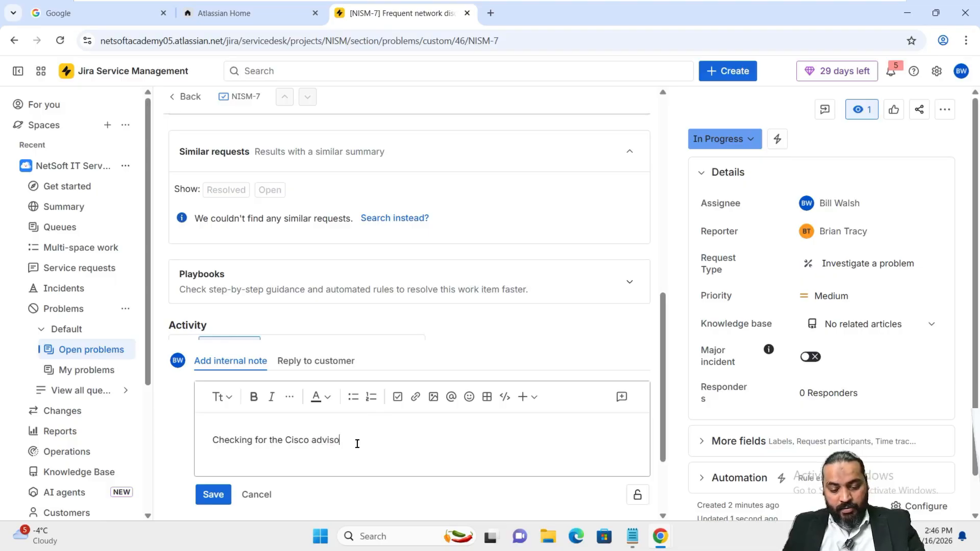
{"action": "type", "text": "ries"}
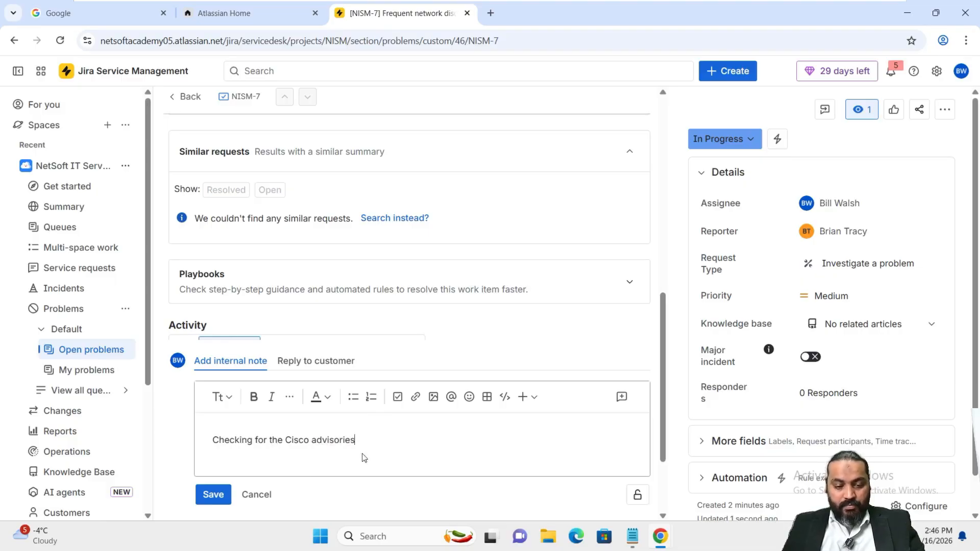
{"action": "left_click", "coordinate": [213, 496]}
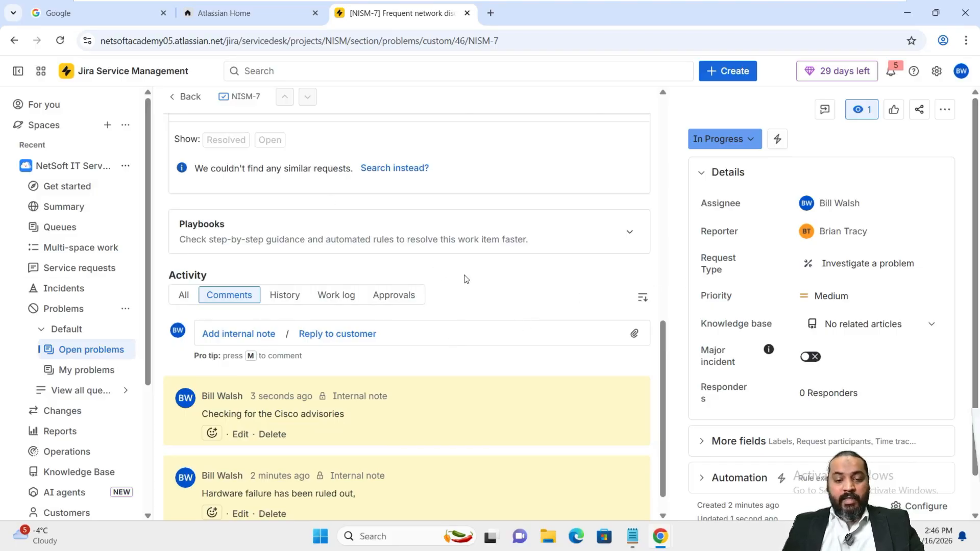
{"action": "scroll", "coordinate": [462, 273], "scroll_direction": "up", "scroll_amount": 5}
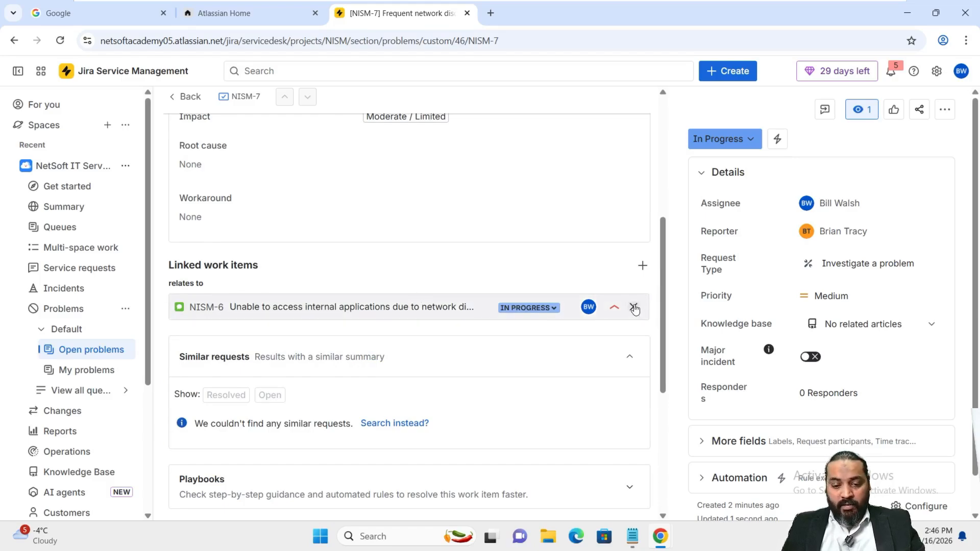
Resolve NISM-6 with resolution Done and the customer reply 'Issue is resolved,'
{"action": "left_click", "coordinate": [545, 312]}
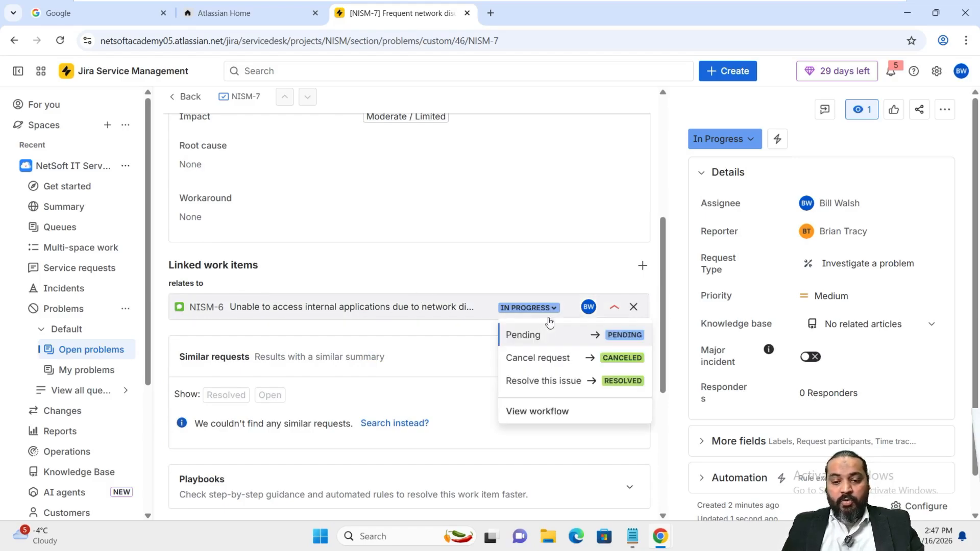
{"action": "left_click", "coordinate": [560, 384]}
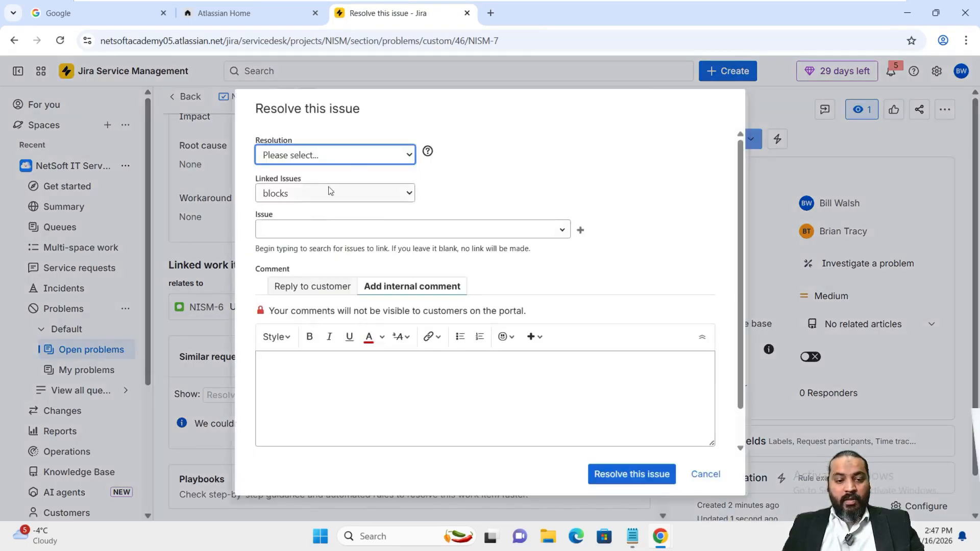
{"action": "left_click", "coordinate": [327, 161]}
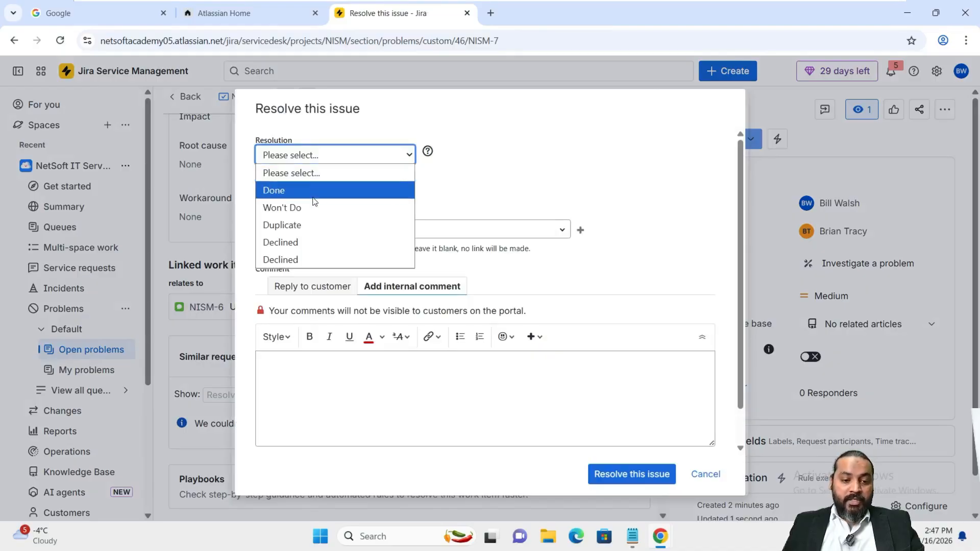
{"action": "left_click", "coordinate": [314, 198]}
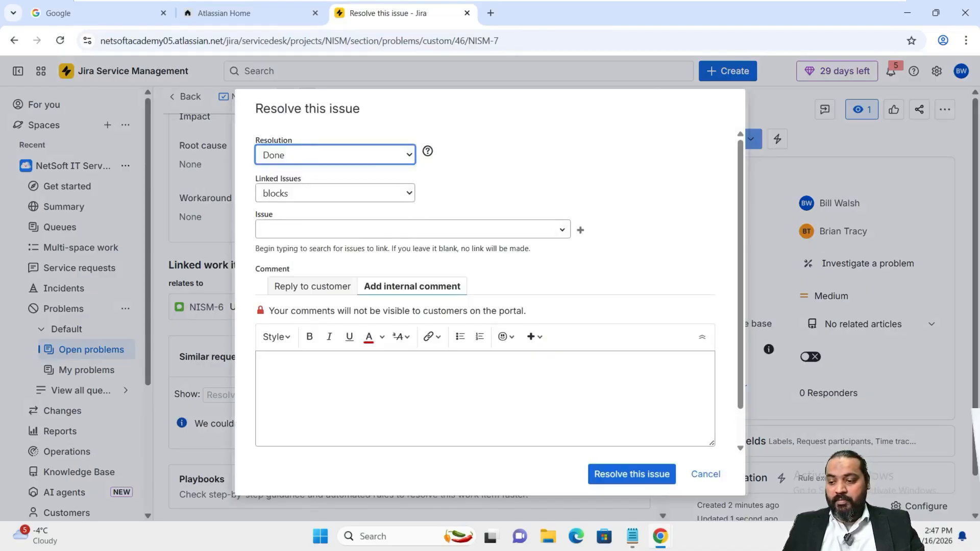
{"action": "left_click", "coordinate": [302, 287]}
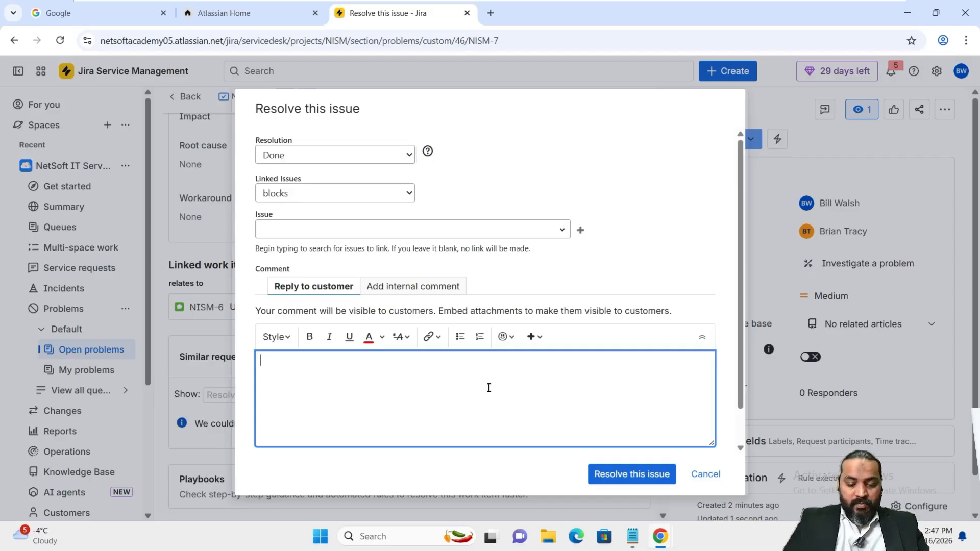
{"action": "type", "text": "Issue i"}
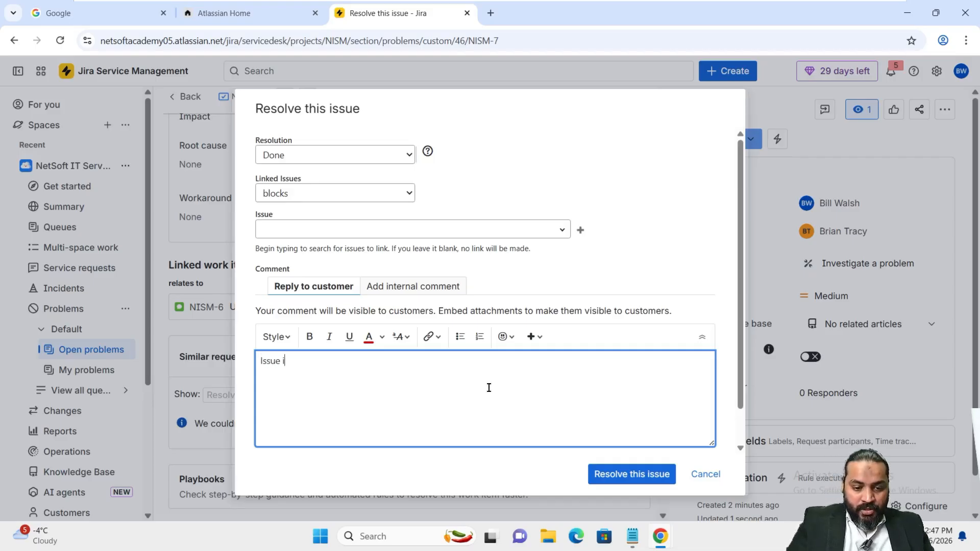
{"action": "type", "text": "s resolved"}
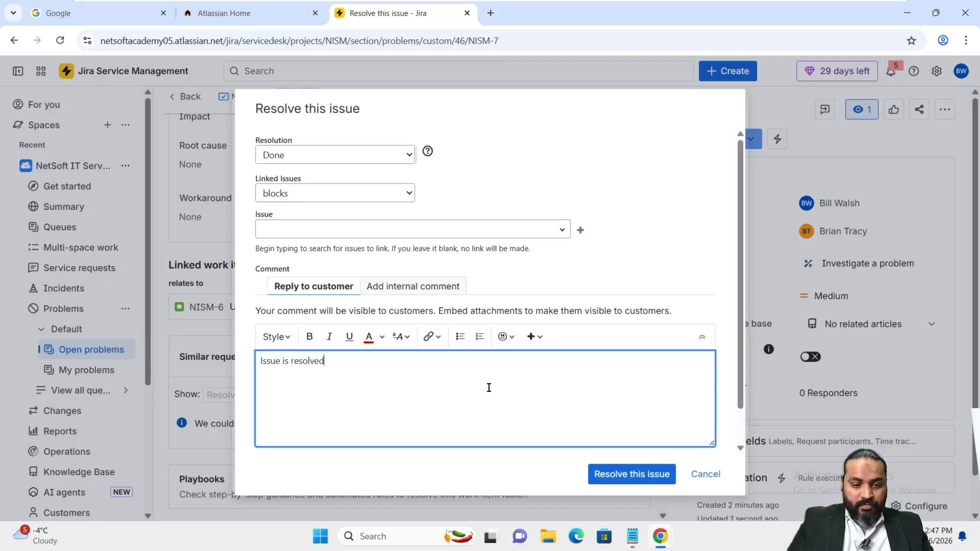
{"action": "type", "text": ","}
{"action": "left_click", "coordinate": [651, 475]}
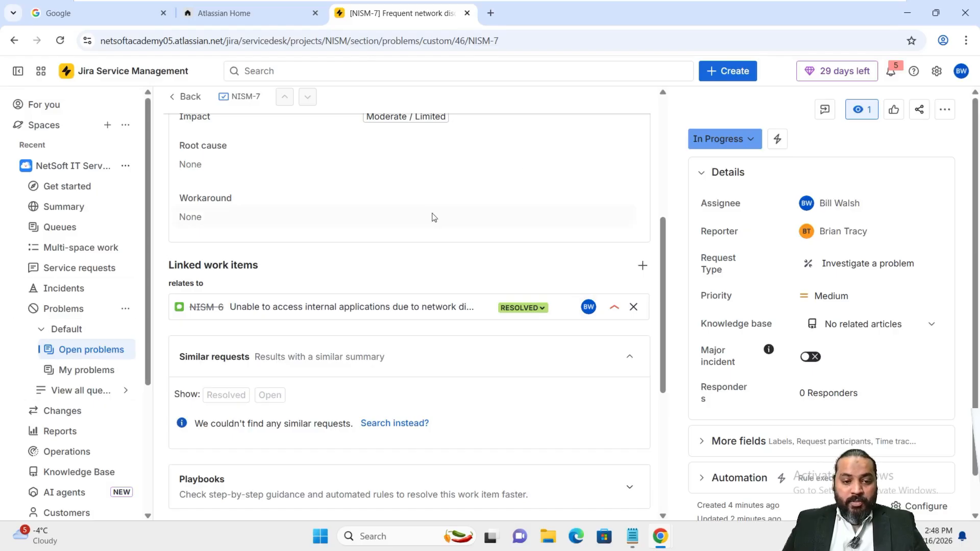
Resolve NISM-7 as Done with the customer reply 'Issue is resolved'
{"action": "scroll", "coordinate": [439, 225], "scroll_direction": "up", "scroll_amount": 5}
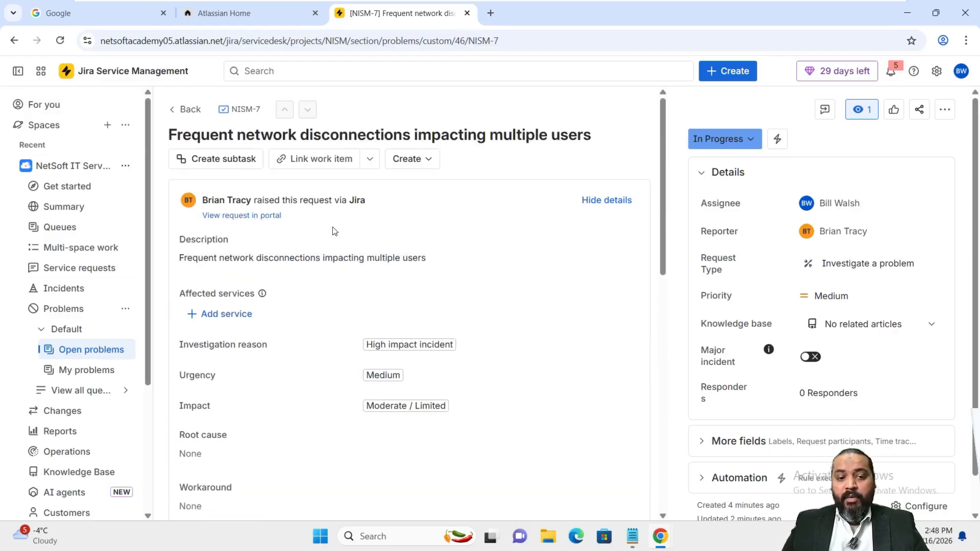
{"action": "left_click", "coordinate": [756, 145]}
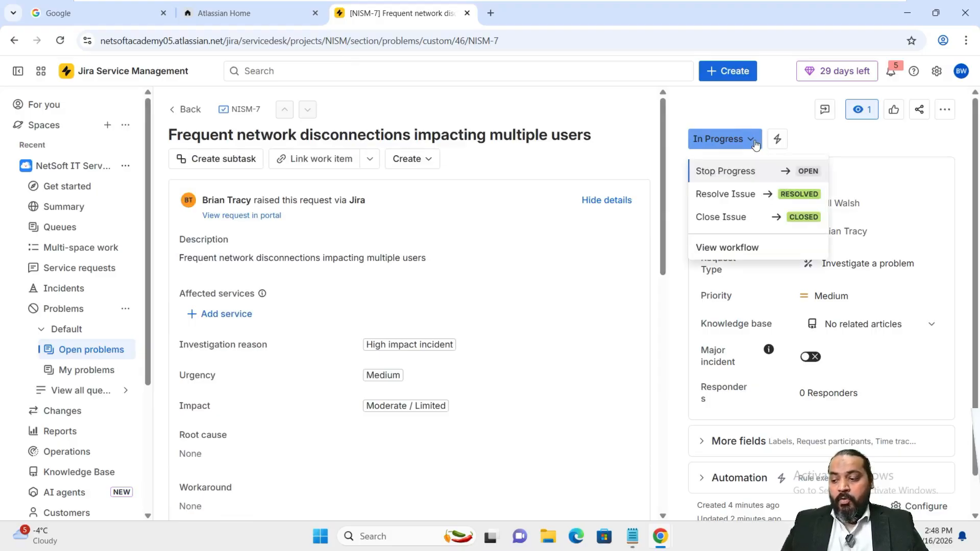
{"action": "left_click", "coordinate": [735, 197]}
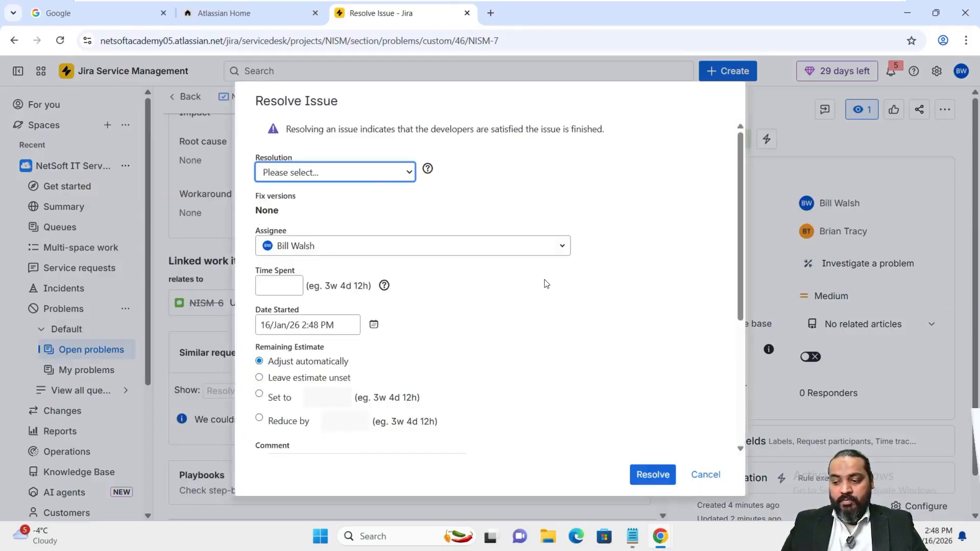
{"action": "left_click", "coordinate": [361, 176]}
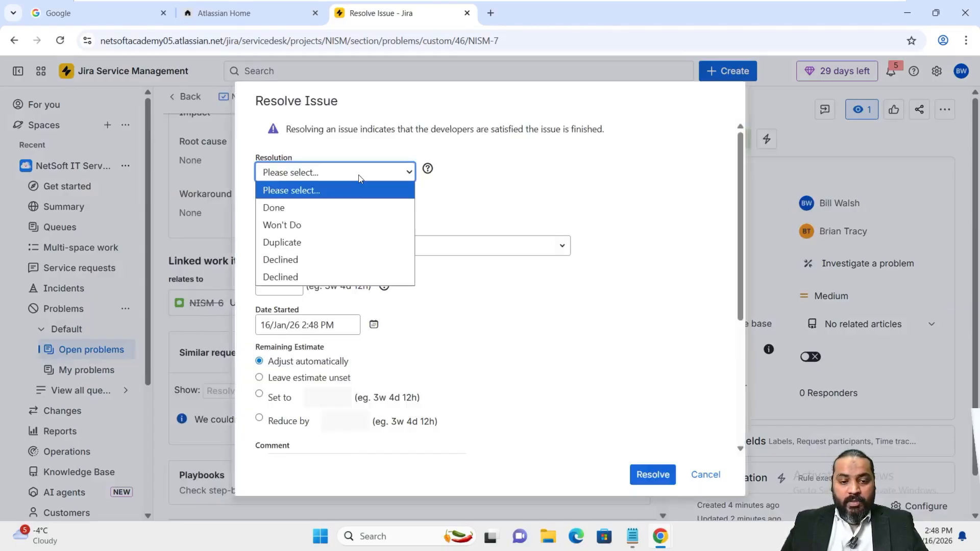
{"action": "left_click", "coordinate": [343, 208]}
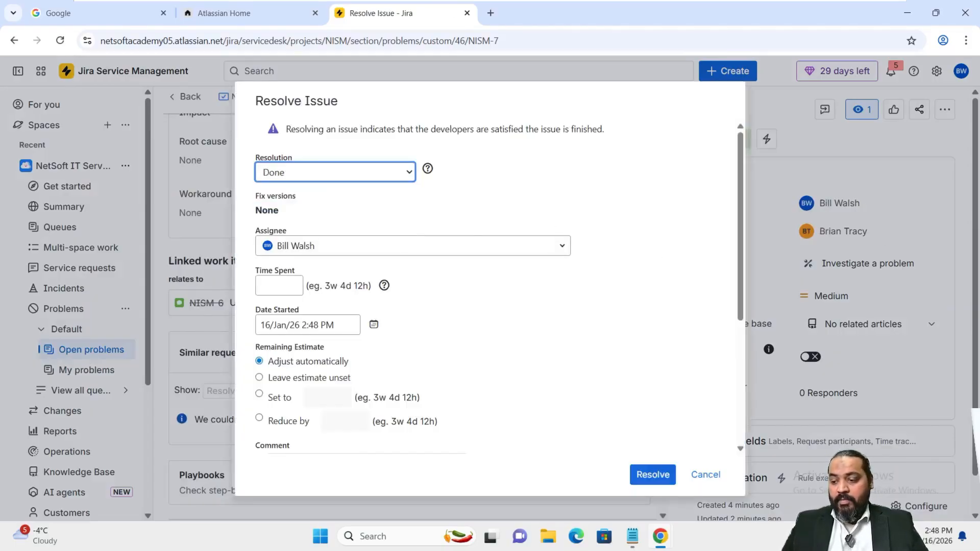
{"action": "scroll", "coordinate": [361, 301], "scroll_direction": "down", "scroll_amount": 3}
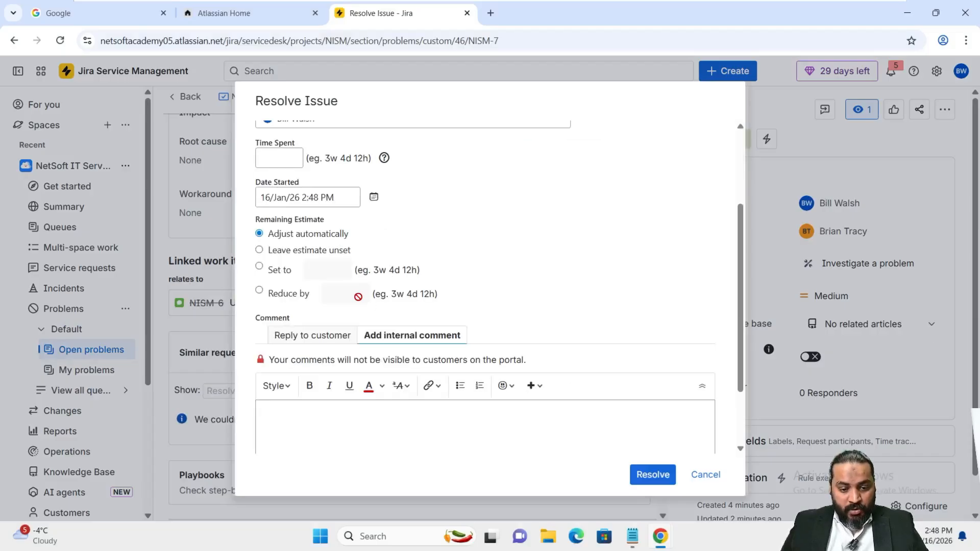
{"action": "left_click", "coordinate": [346, 346]}
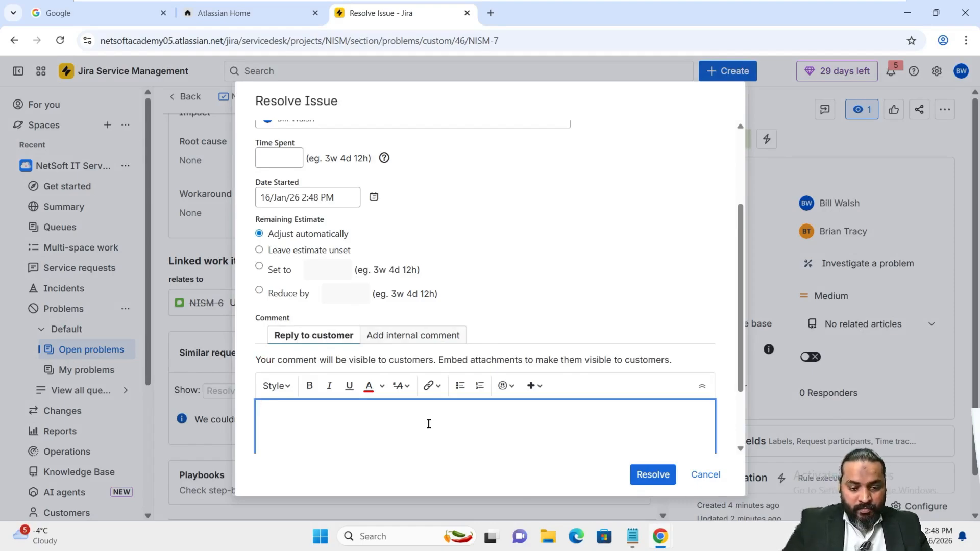
{"action": "type", "text": "Issue is "}
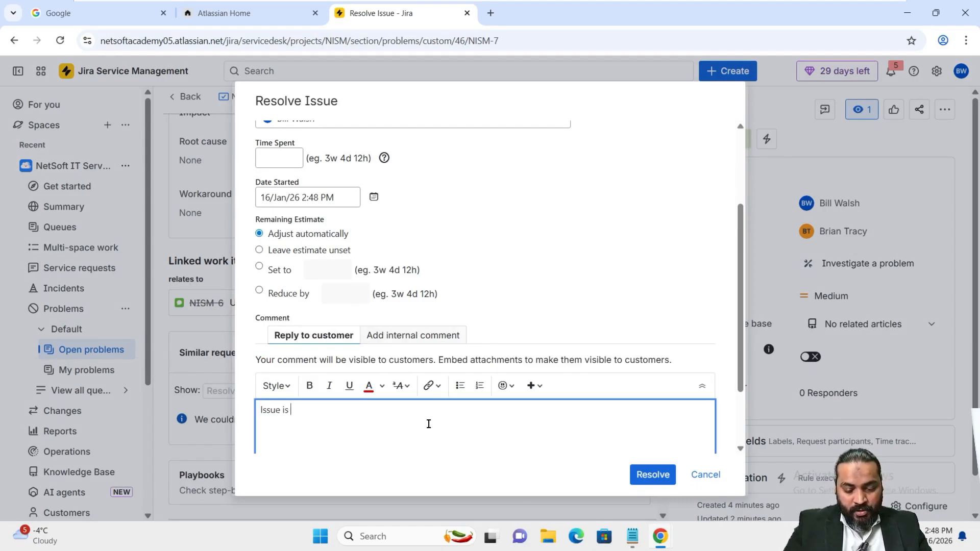
{"action": "type", "text": "resolved"}
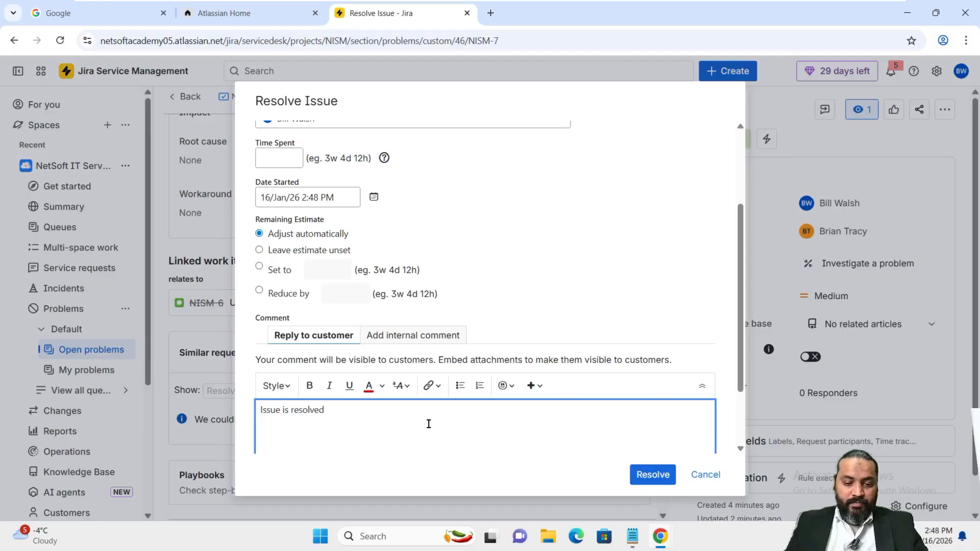
{"action": "left_click", "coordinate": [644, 475]}
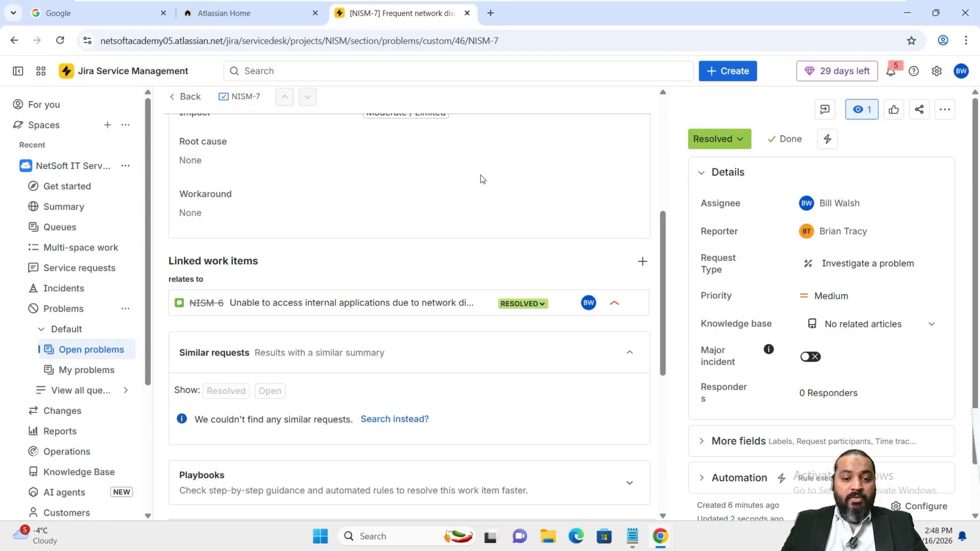
Apply the Close Issue transition to resolved NISM-7 and confirm it
{"action": "scroll", "coordinate": [481, 180], "scroll_direction": "up", "scroll_amount": 5}
{"action": "scroll", "coordinate": [619, 232], "scroll_direction": "down", "scroll_amount": 6}
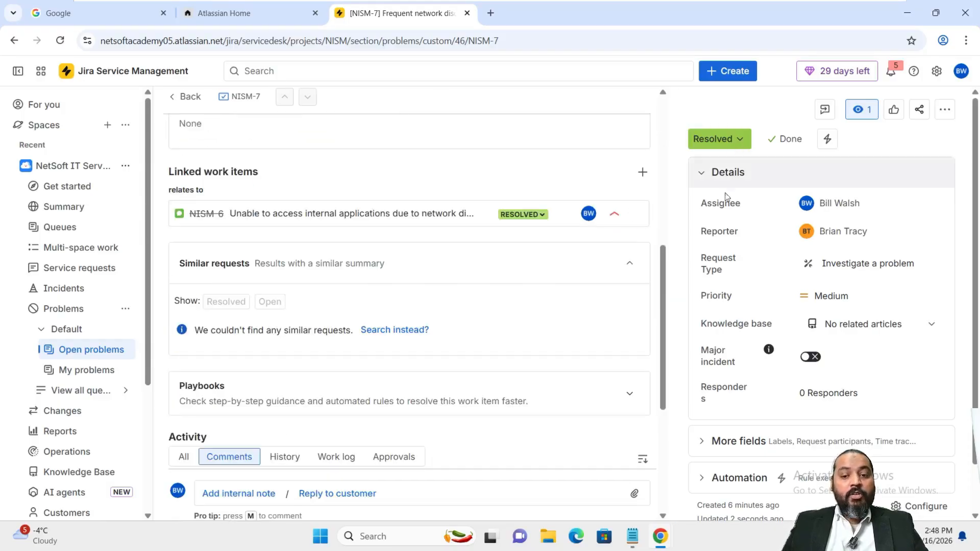
{"action": "left_click", "coordinate": [737, 142]}
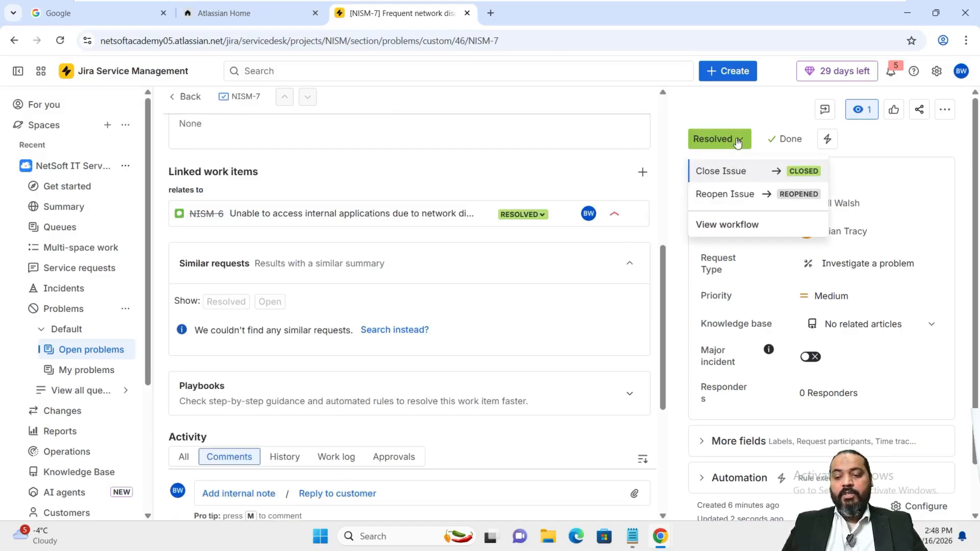
{"action": "left_click", "coordinate": [736, 171]}
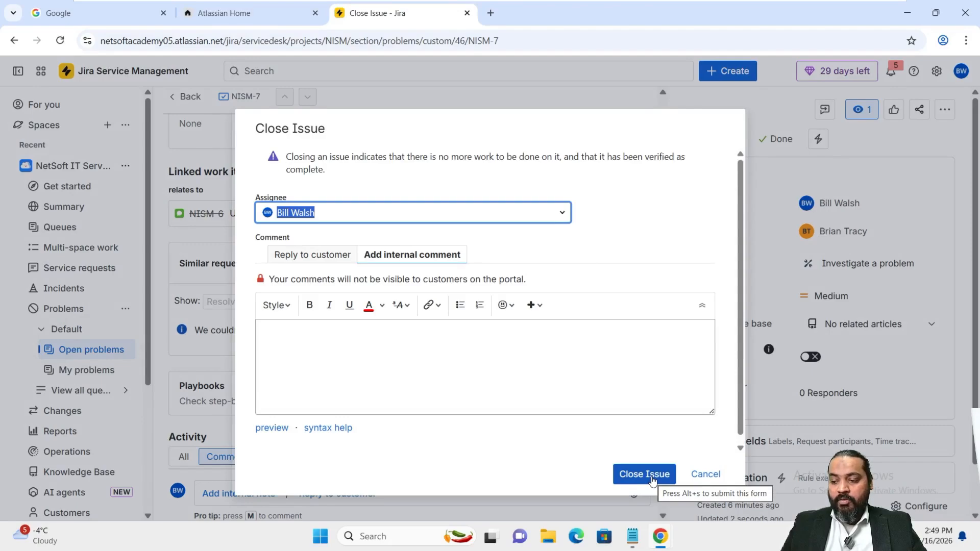
{"action": "left_click", "coordinate": [645, 474]}
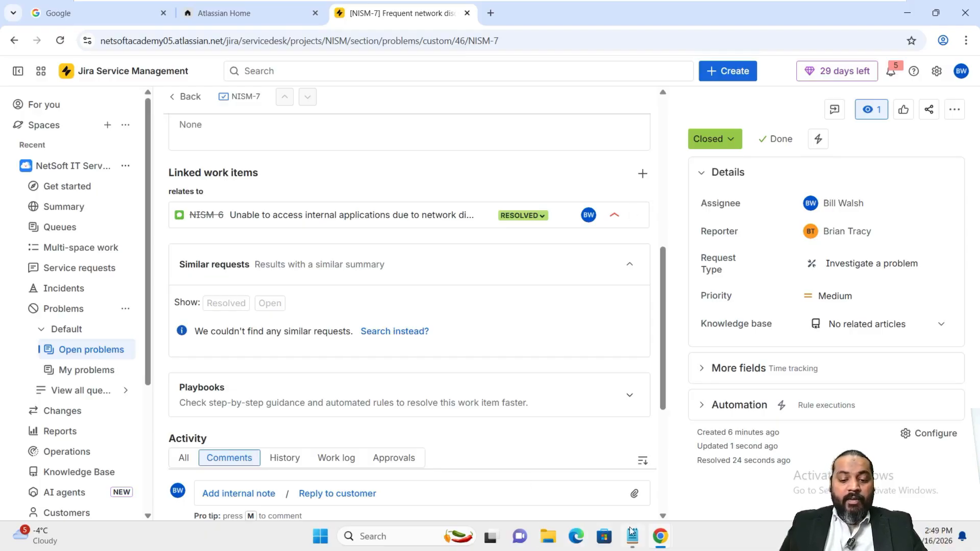
In the incognito window, go from Atlassian Home to the Jira Service Management Help Center
{"action": "mouse_move", "coordinate": [657, 540]}
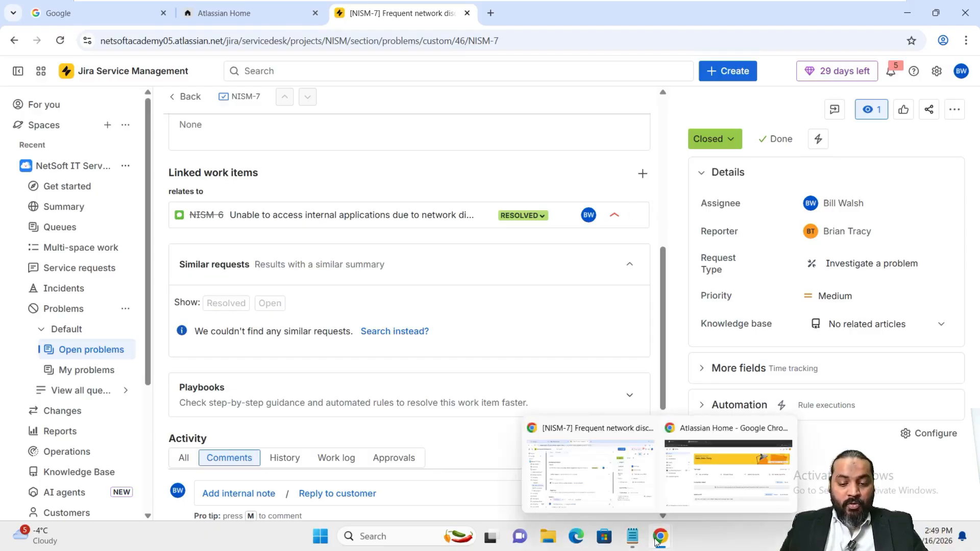
{"action": "left_click", "coordinate": [706, 477]}
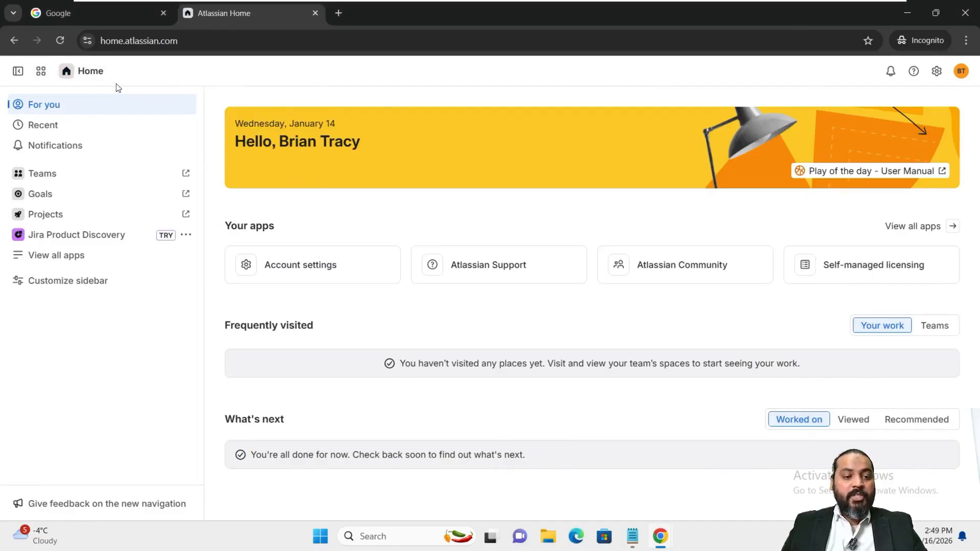
{"action": "left_click", "coordinate": [41, 73]}
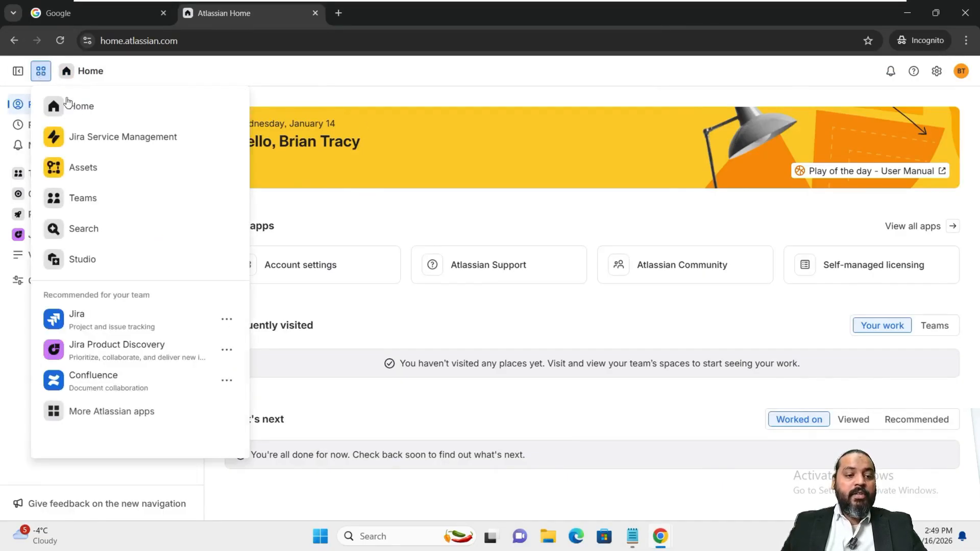
{"action": "left_click", "coordinate": [105, 143]}
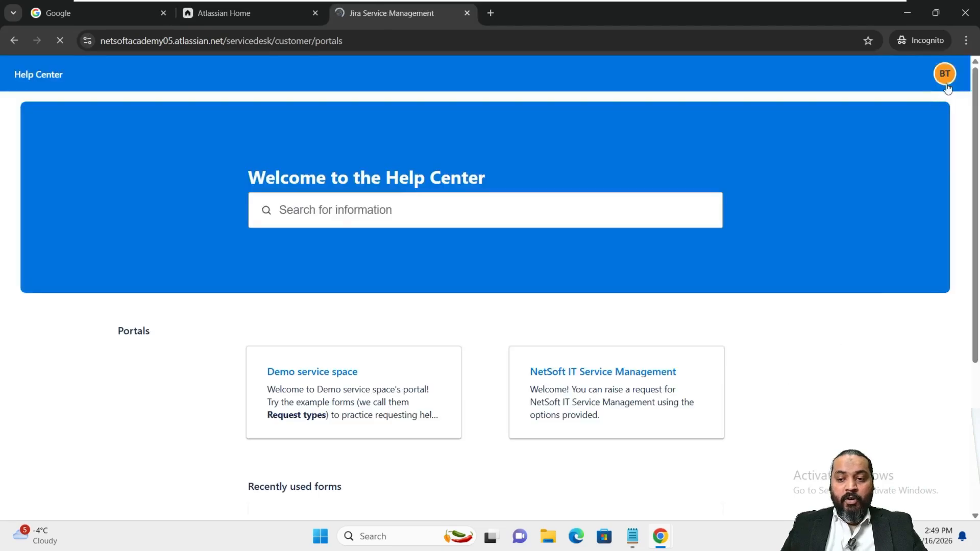
Show the customer's requests list filtered to Closed requests
{"action": "left_click", "coordinate": [945, 78]}
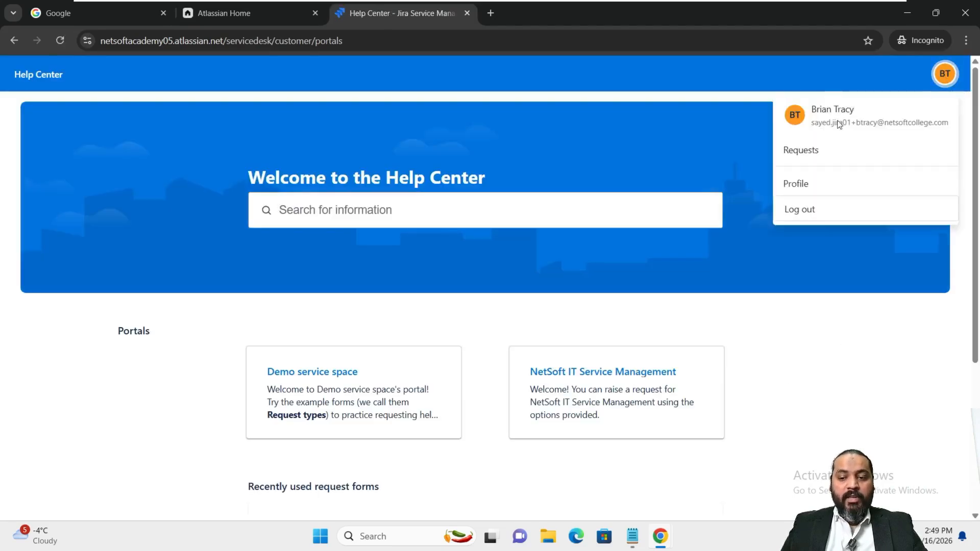
{"action": "left_click", "coordinate": [811, 162]}
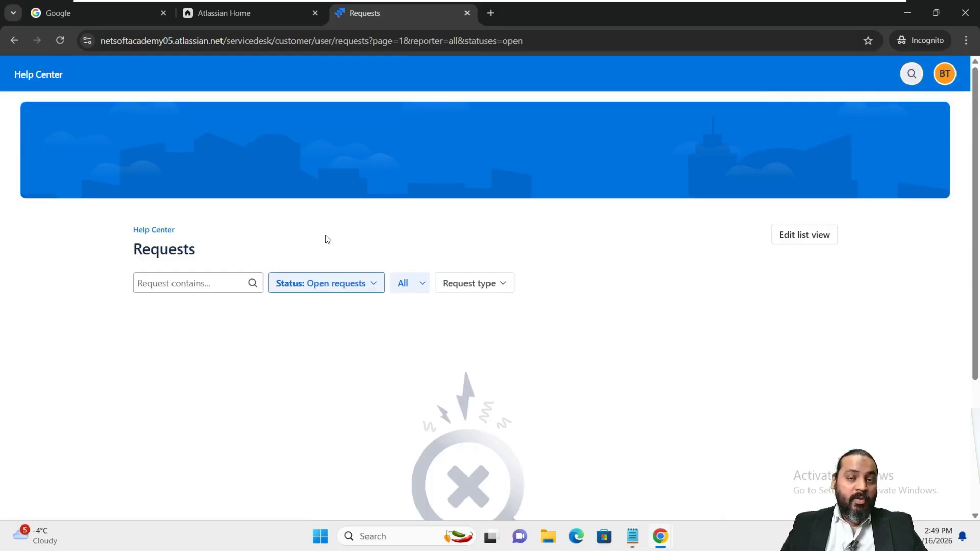
{"action": "left_click", "coordinate": [308, 289]}
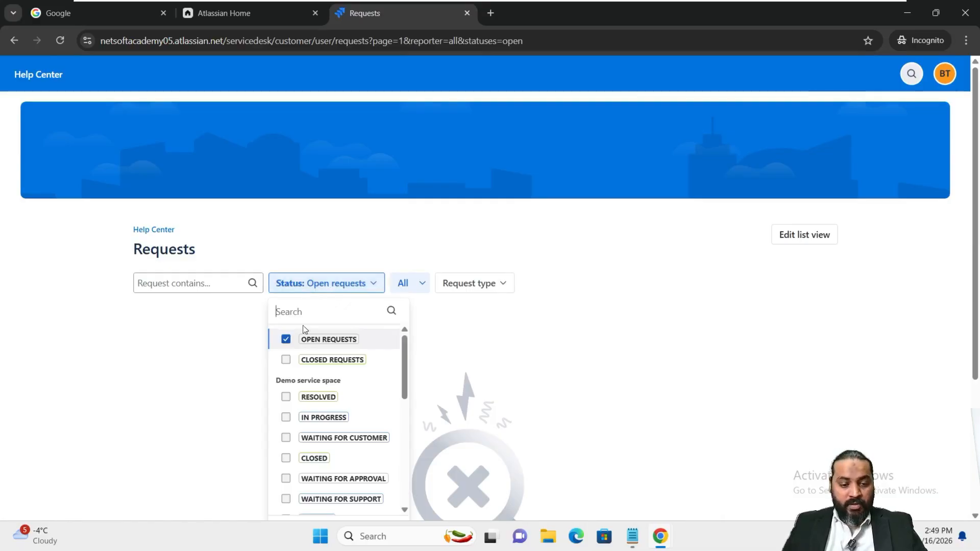
{"action": "left_click", "coordinate": [286, 360]}
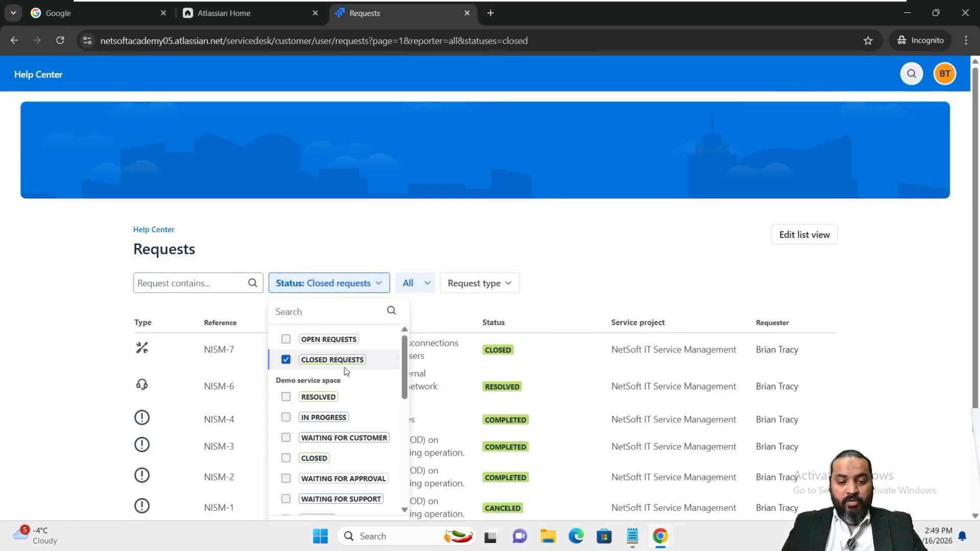
{"action": "left_click", "coordinate": [893, 287]}
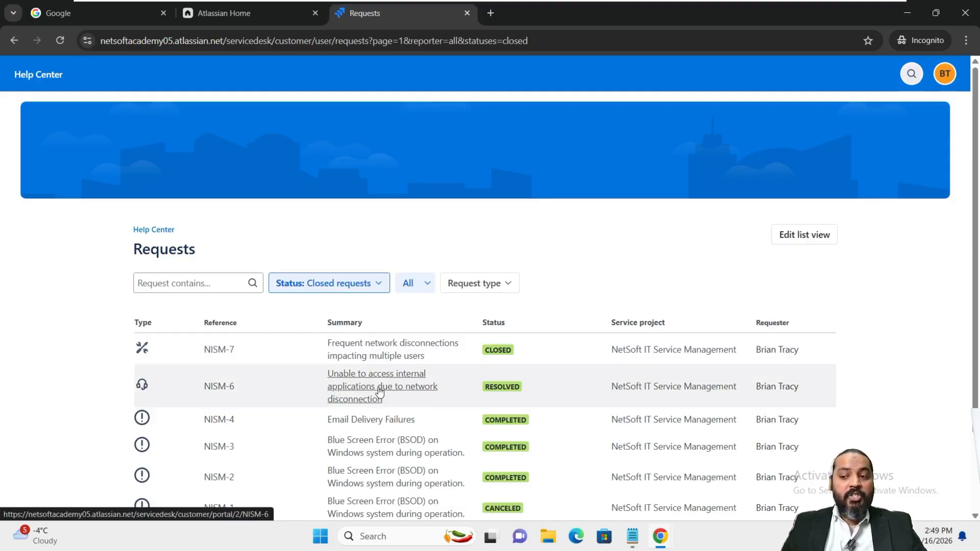
Open NISM-6 and confirm it shows Resolved with the agent's 'Issue is resolved,' reply
{"action": "left_click", "coordinate": [379, 391]}
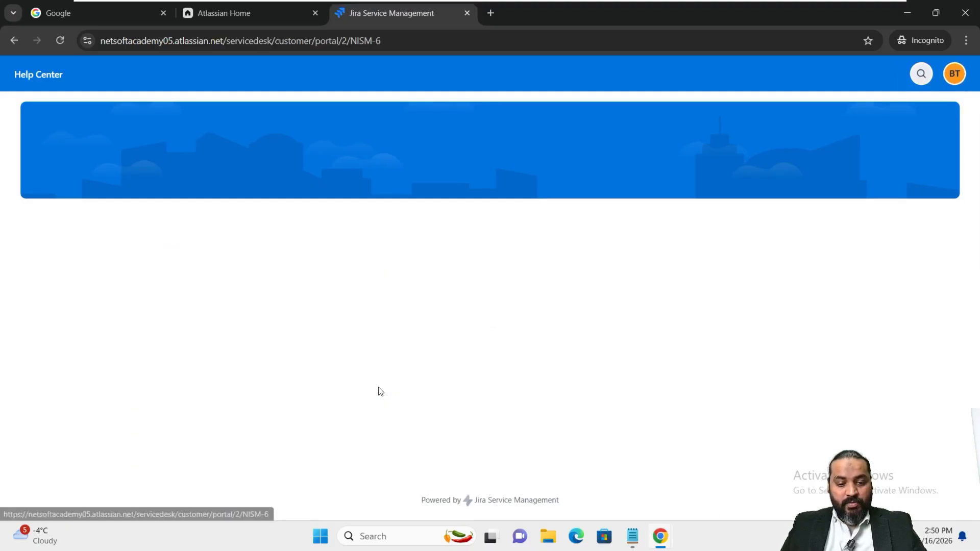
{"action": "scroll", "coordinate": [391, 352], "scroll_direction": "down", "scroll_amount": 2}
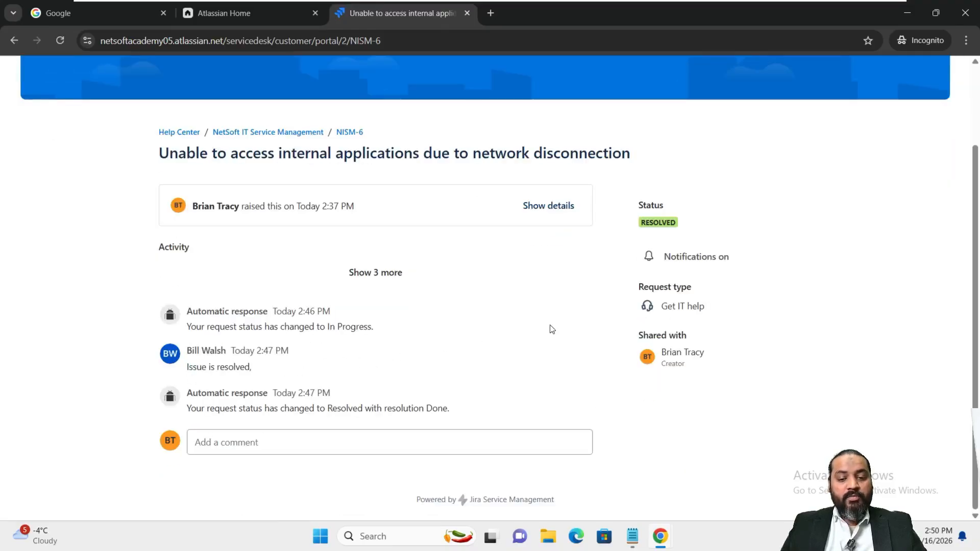
{"action": "scroll", "coordinate": [551, 327], "scroll_direction": "up", "scroll_amount": 2}
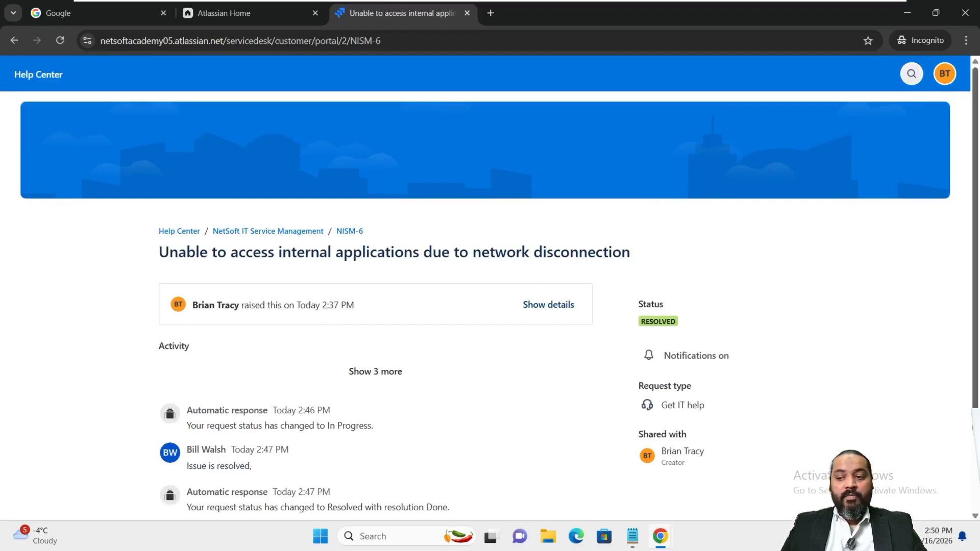